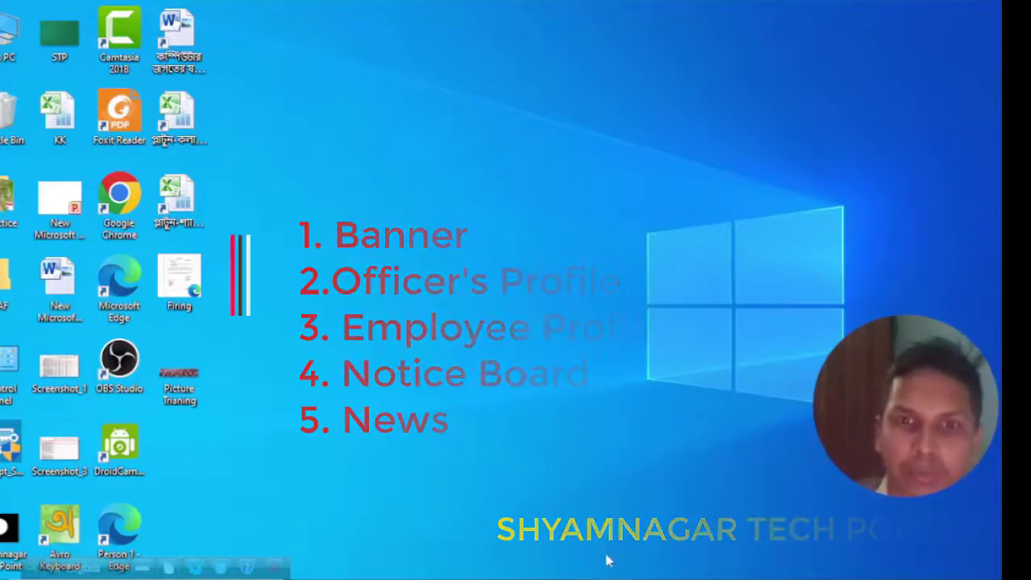
Bring the Chrome window with the portal's Administration Area login page to the front.
{"action": "mouse_move", "coordinate": [616, 573]}
{"action": "left_click", "coordinate": [617, 524]}
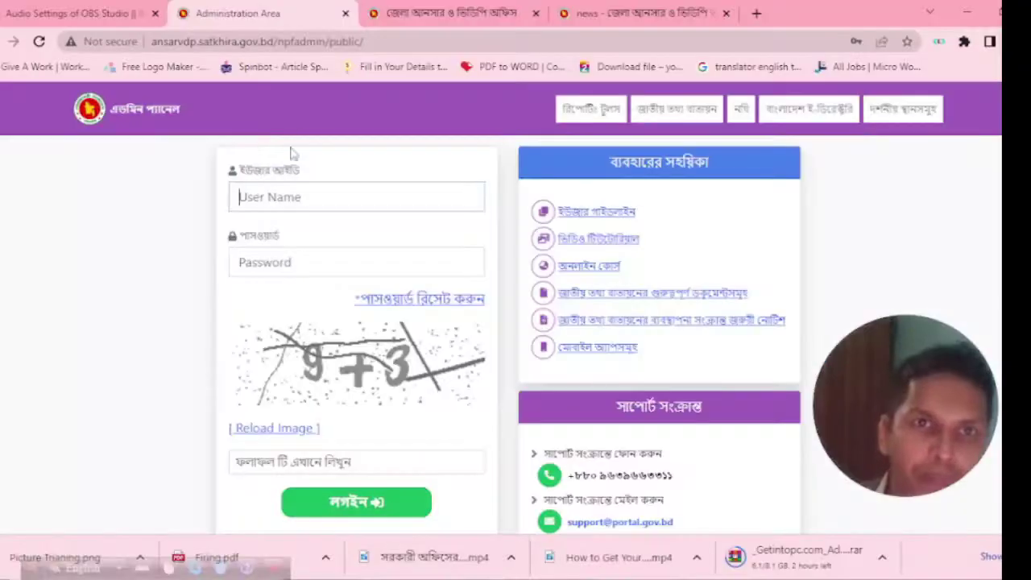
{"action": "left_click", "coordinate": [270, 44]}
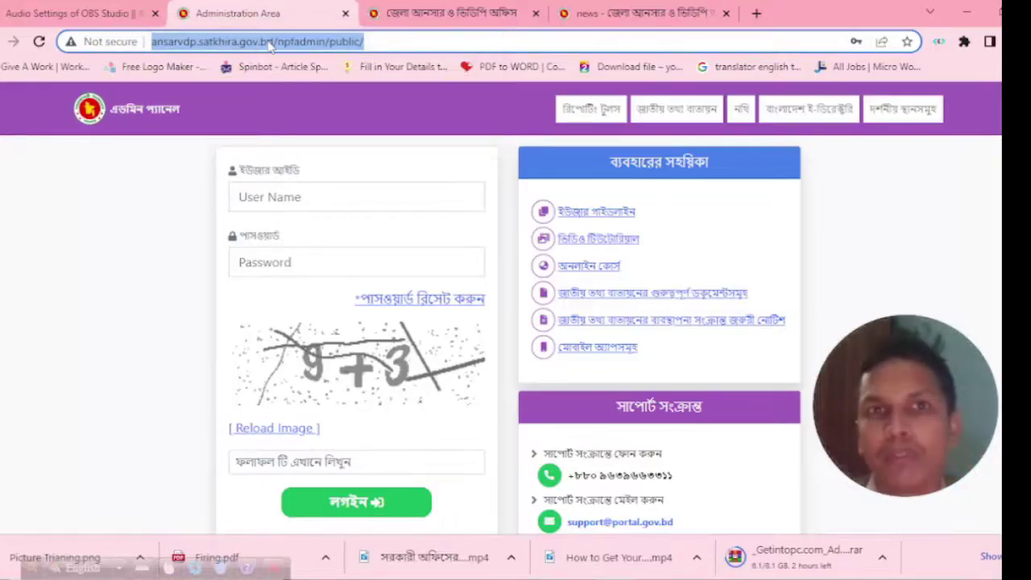
{"action": "left_click", "coordinate": [390, 42]}
{"action": "key", "text": "BackSpace"}
{"action": "key", "text": "BackSpace"}
{"action": "key", "text": "BackSpace"}
{"action": "key", "text": "BackSpace"}
{"action": "key", "text": "BackSpace"}
{"action": "key", "text": "BackSpace"}
{"action": "key", "text": "BackSpace"}
{"action": "key", "text": "BackSpace"}
{"action": "key", "text": "BackSpace"}
{"action": "key", "text": "BackSpace"}
{"action": "key", "text": "BackSpace"}
{"action": "key", "text": "BackSpace"}
{"action": "key", "text": "BackSpace"}
{"action": "key", "text": "BackSpace"}
{"action": "key", "text": "BackSpace"}
{"action": "key", "text": "BackSpace"}
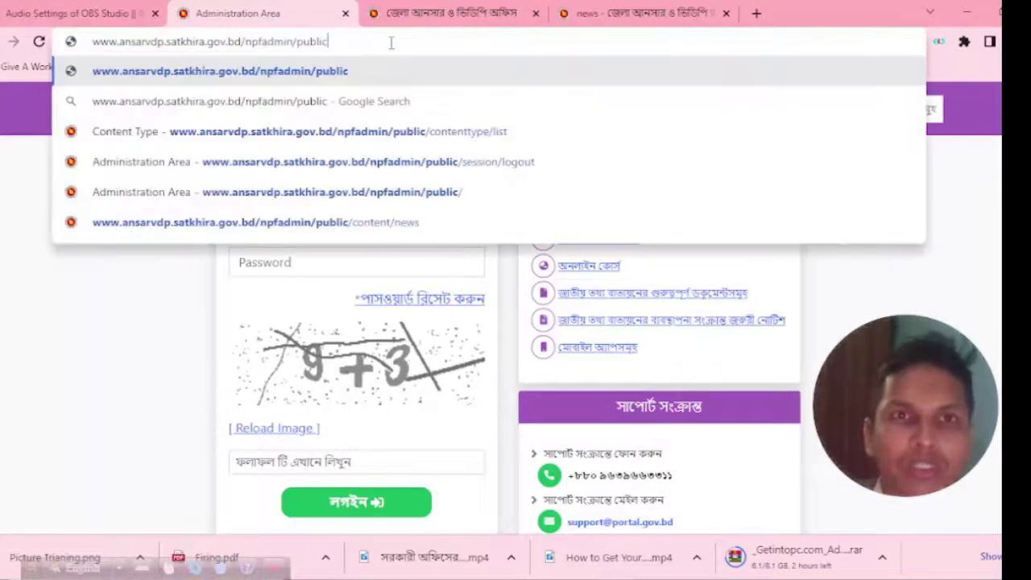
{"action": "key", "text": "BackSpace"}
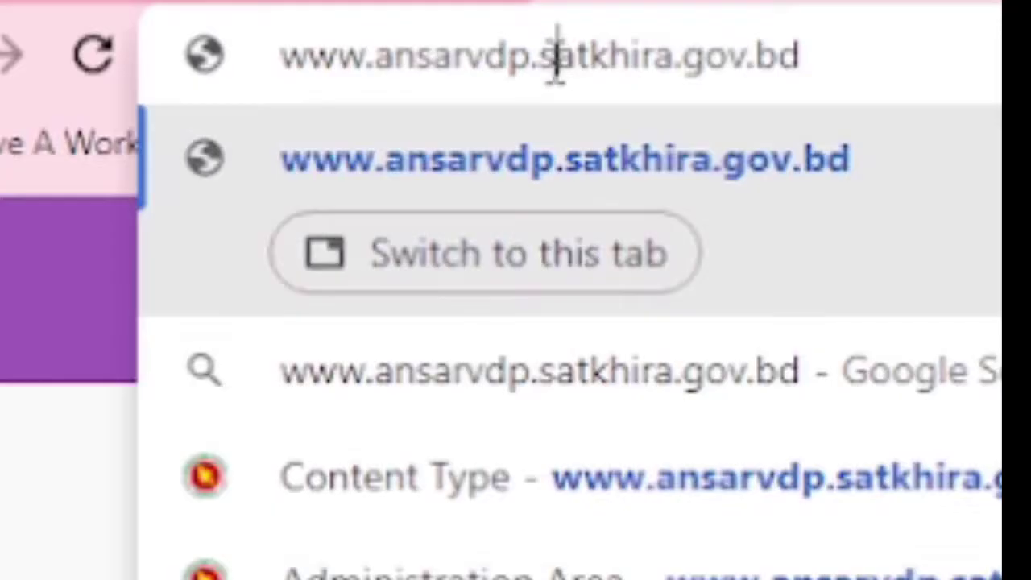
{"action": "left_click", "coordinate": [689, 44]}
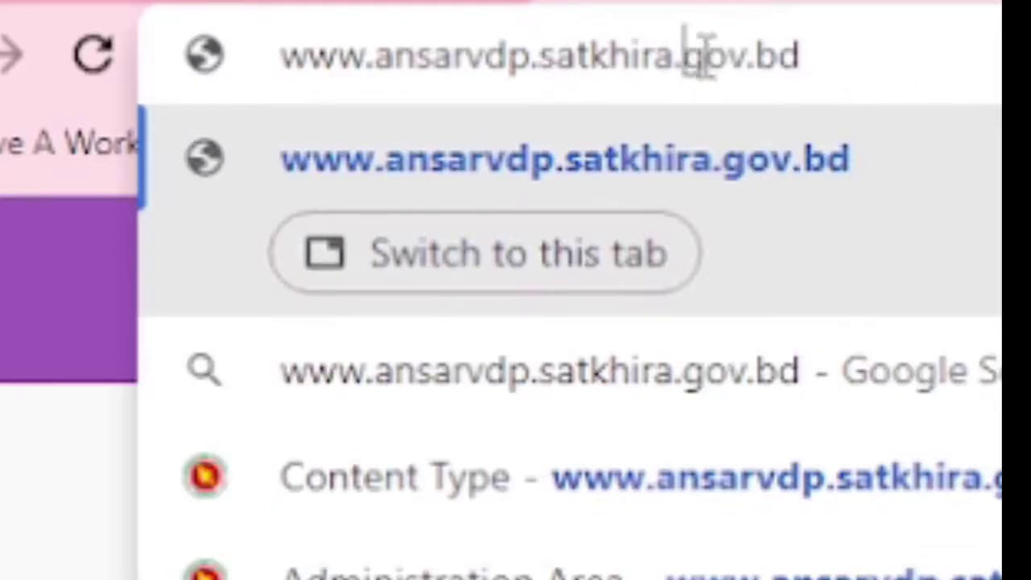
{"action": "left_click_drag", "start_coordinate": [677, 53], "coordinate": [545, 70]}
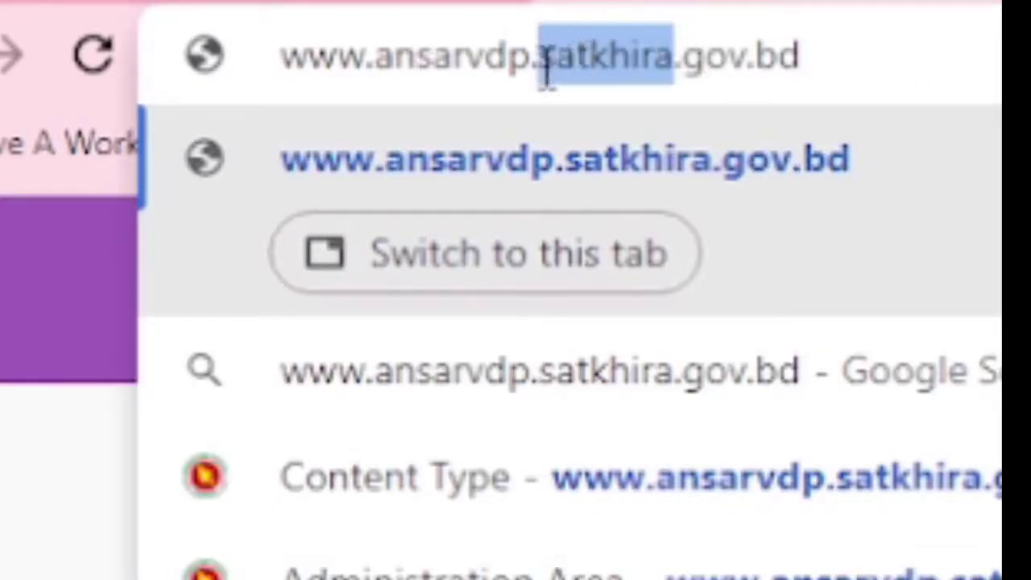
{"action": "left_click", "coordinate": [704, 58]}
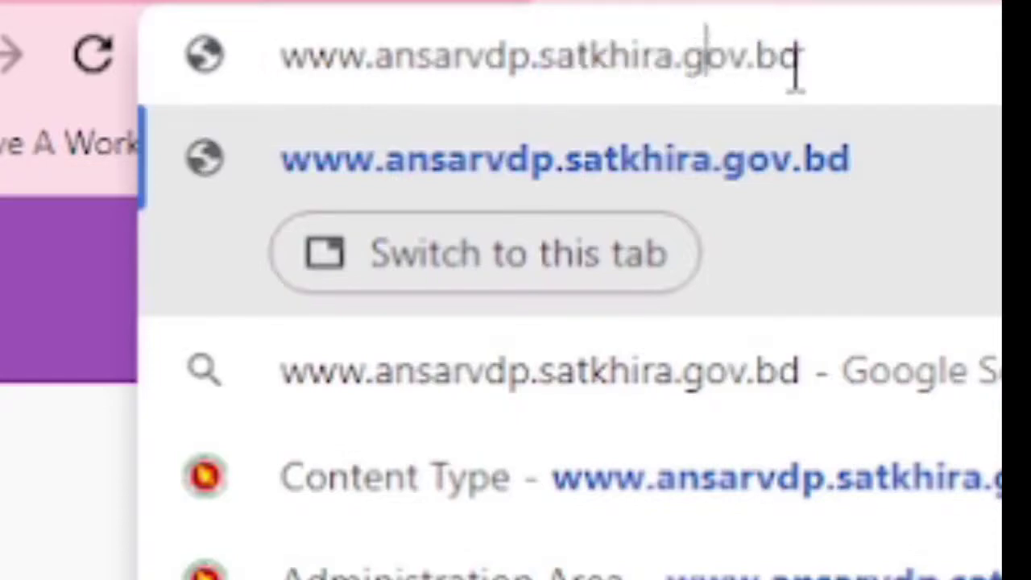
{"action": "left_click", "coordinate": [847, 62]}
{"action": "type", "text": "/use"}
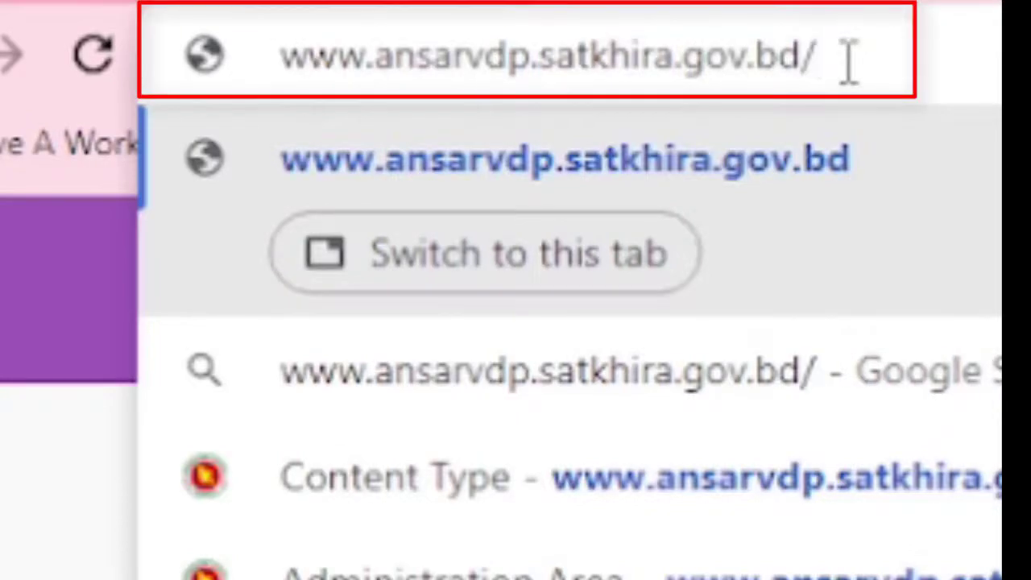
{"action": "type", "text": "r"}
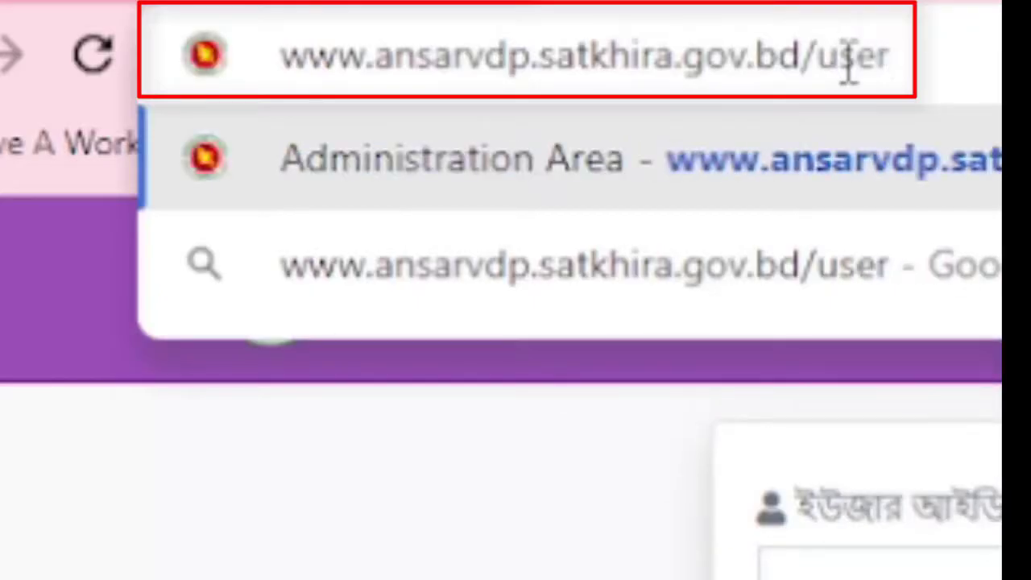
{"action": "key", "text": "Return"}
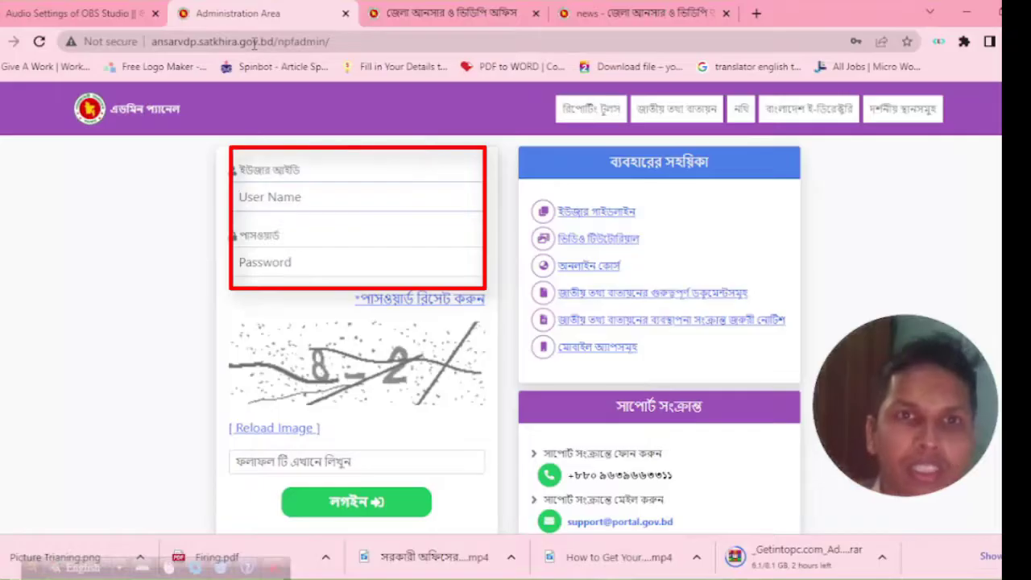
Log in with Chrome's saved user name and password and captcha answer 6.
{"action": "left_click", "coordinate": [318, 190]}
{"action": "left_click", "coordinate": [284, 264]}
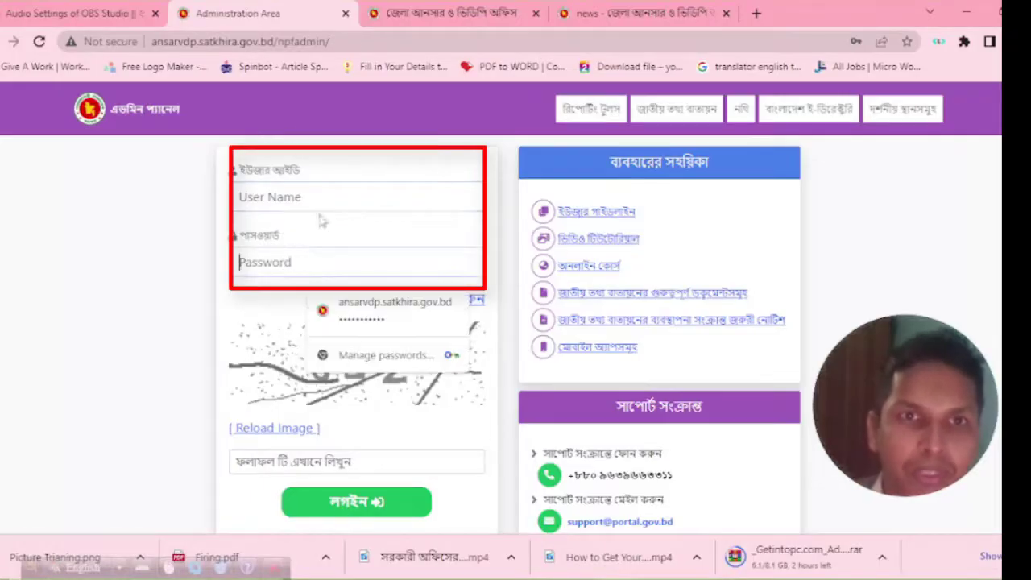
{"action": "left_click", "coordinate": [322, 196]}
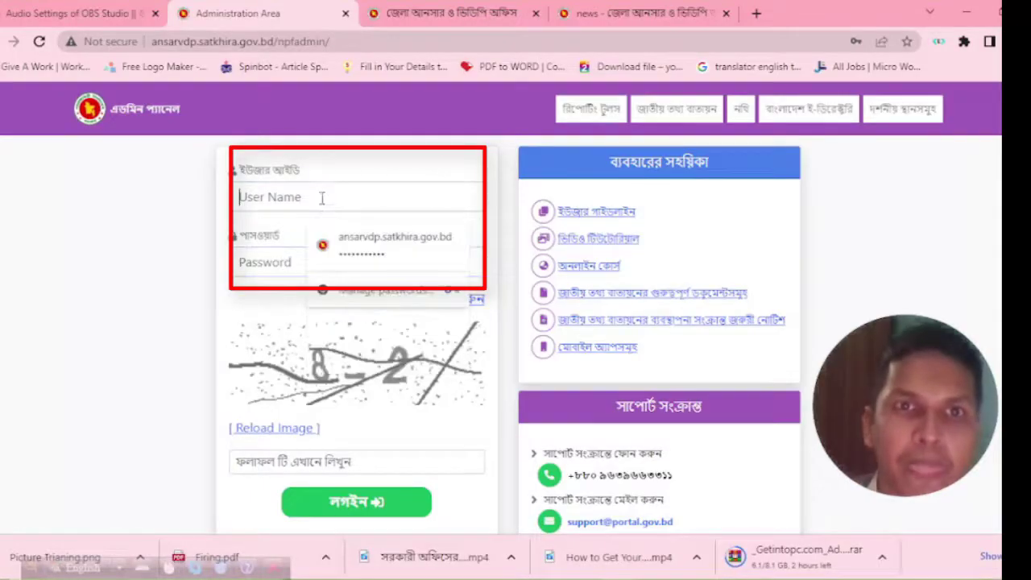
{"action": "left_click", "coordinate": [297, 463]}
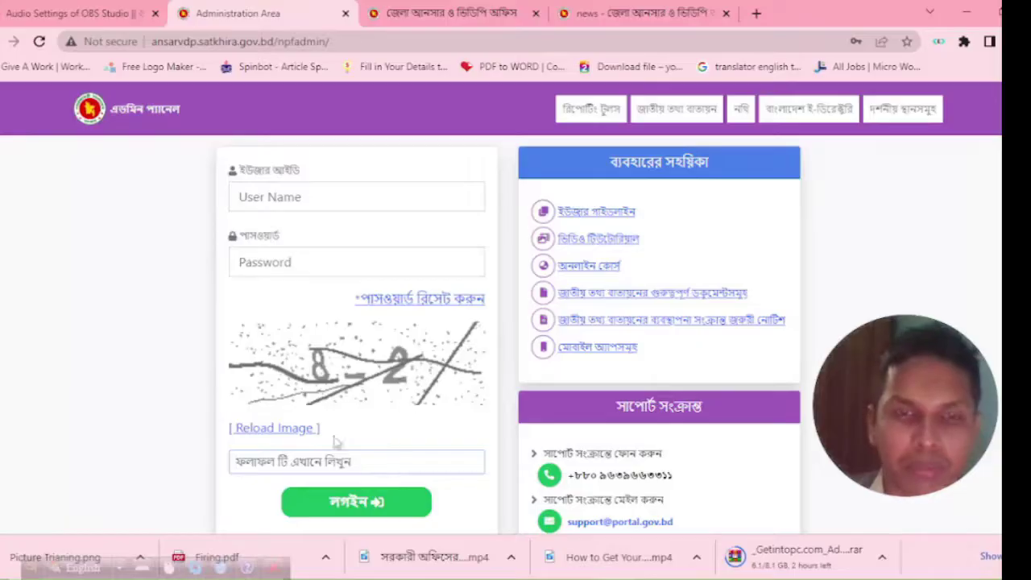
{"action": "left_click", "coordinate": [333, 197]}
{"action": "left_click", "coordinate": [346, 240]}
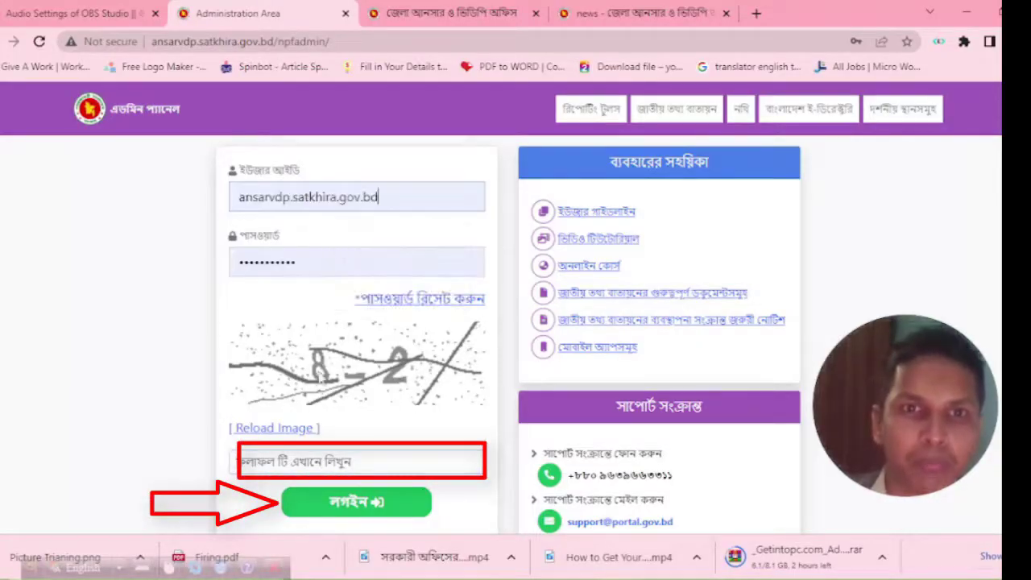
{"action": "left_click", "coordinate": [312, 456]}
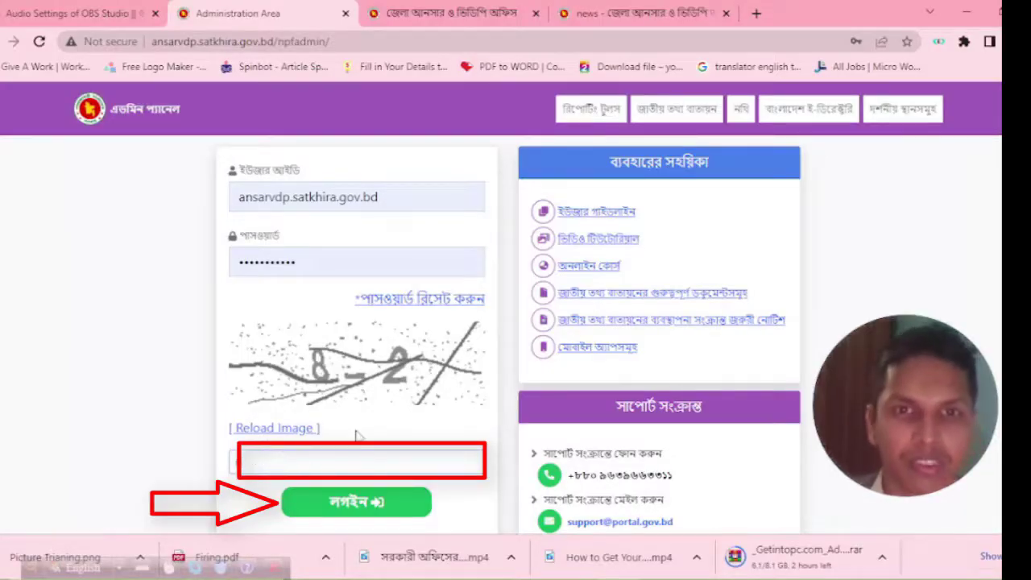
{"action": "type", "text": "6"}
{"action": "left_click", "coordinate": [346, 504]}
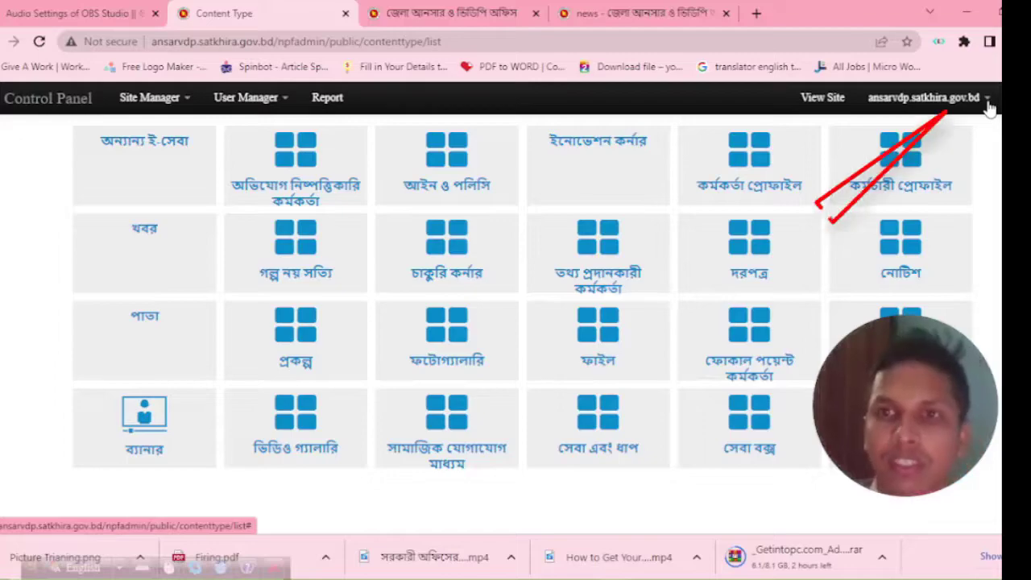
Zoom to 125%, open Change Password from the account menu, and review both empty password fields.
{"action": "key", "text": "ctrl+plus"}
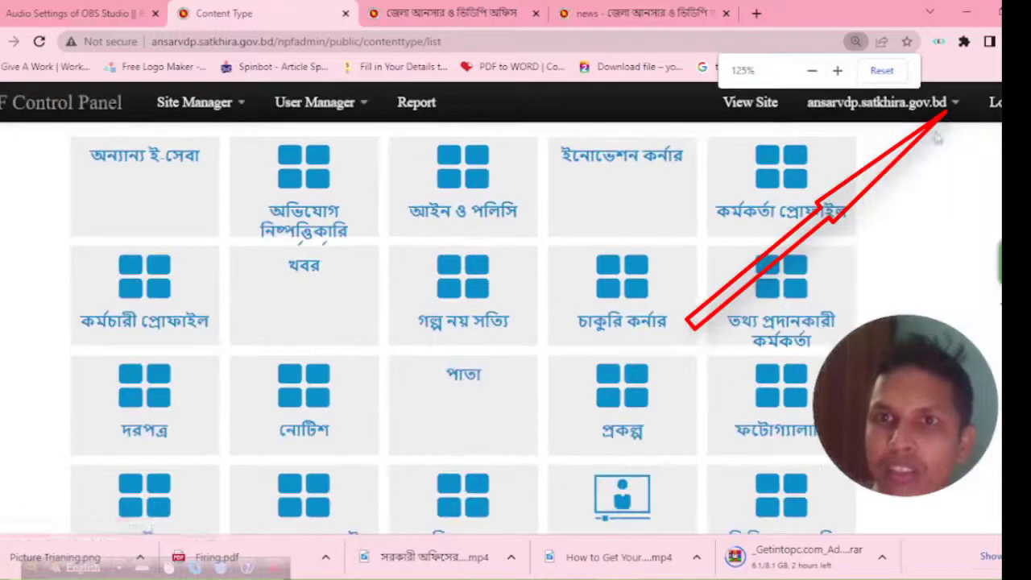
{"action": "left_click", "coordinate": [954, 105]}
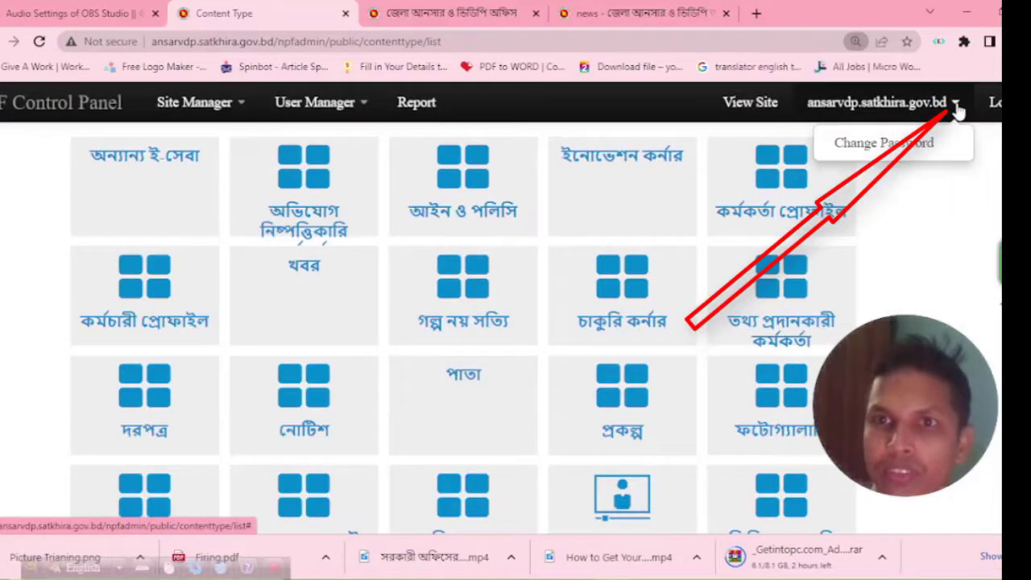
{"action": "left_click", "coordinate": [936, 146]}
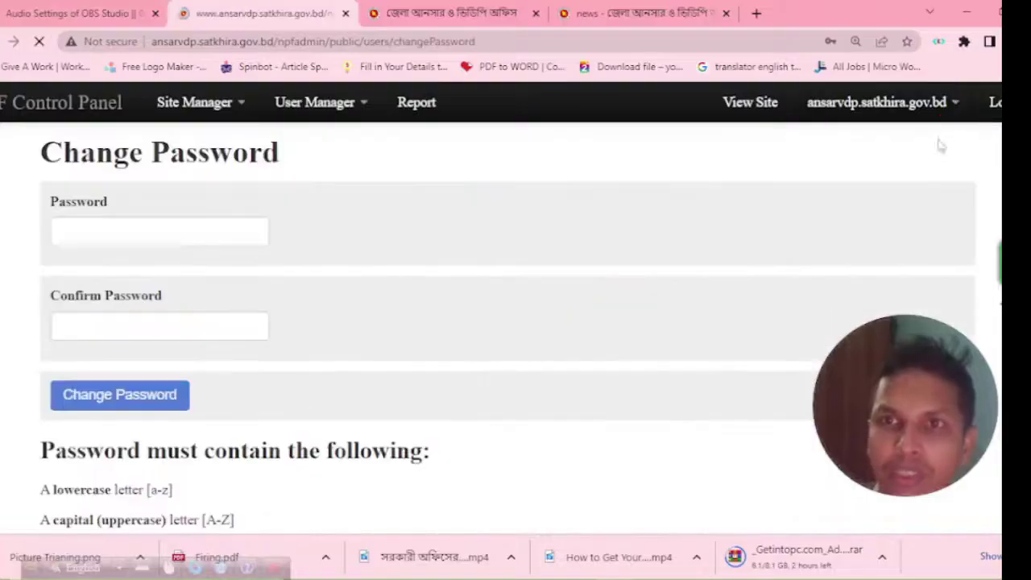
{"action": "left_click", "coordinate": [173, 230]}
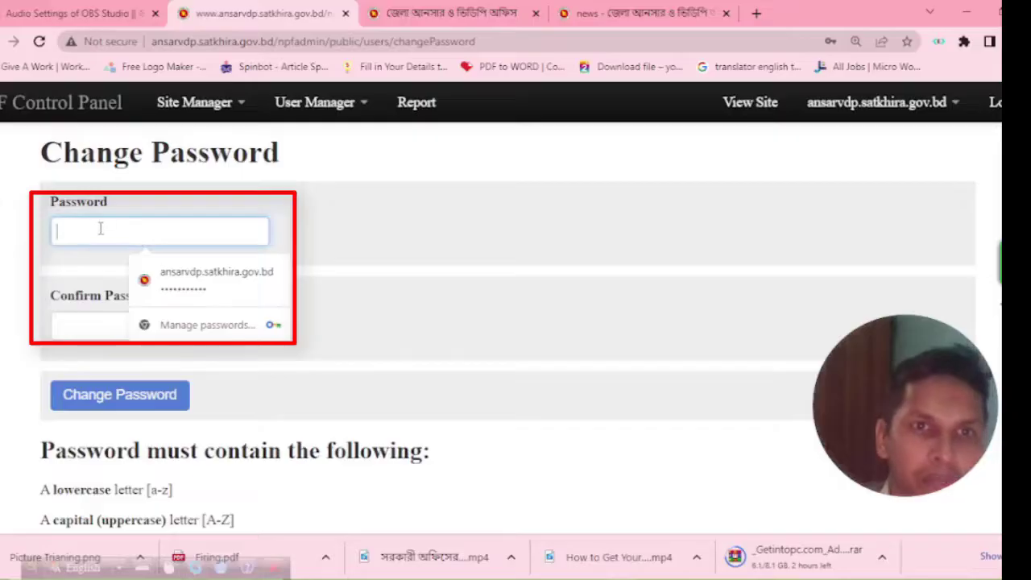
{"action": "left_click", "coordinate": [4, 226]}
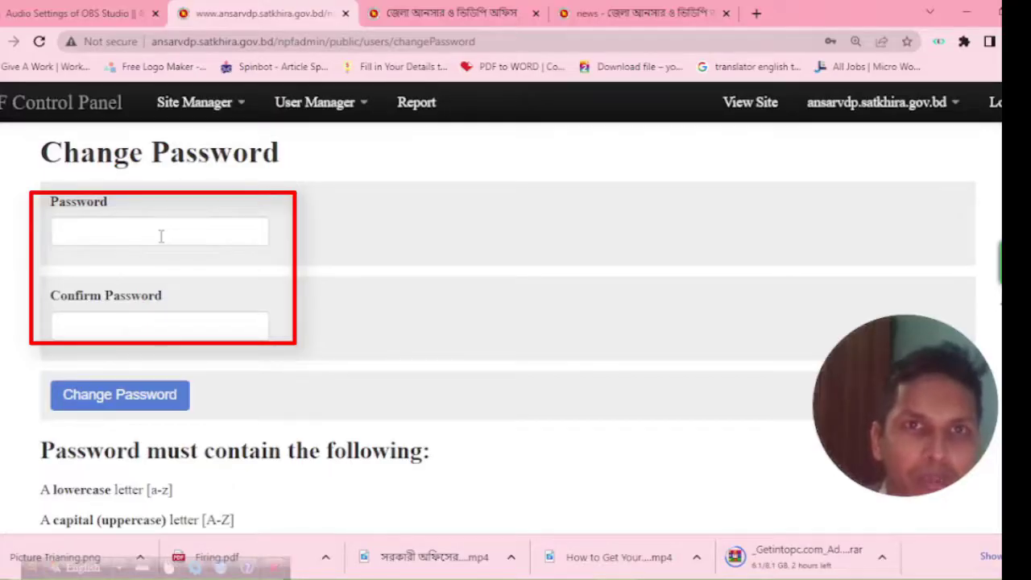
{"action": "scroll", "coordinate": [161, 235], "scroll_direction": "down", "scroll_amount": 2}
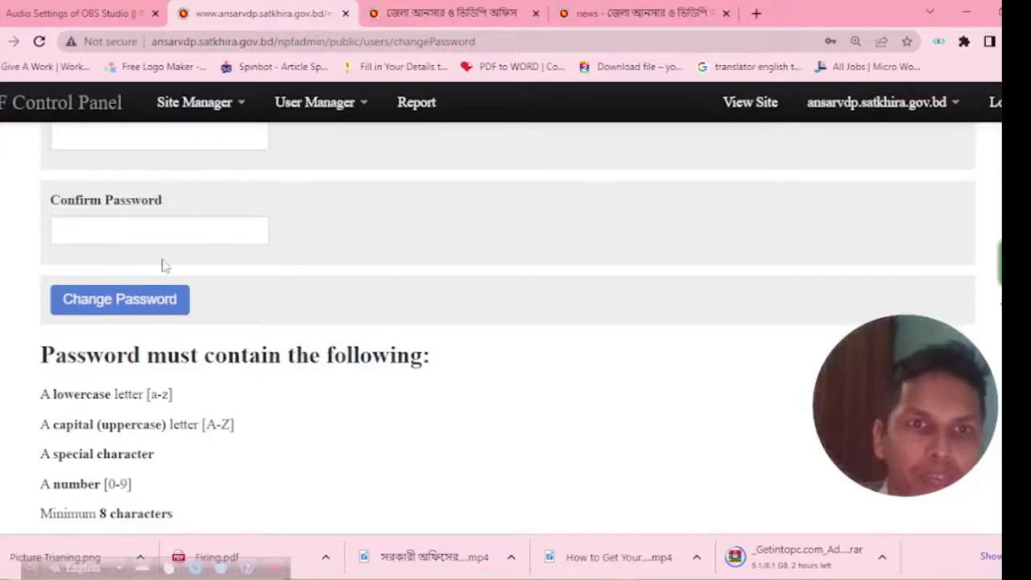
{"action": "left_click", "coordinate": [153, 230]}
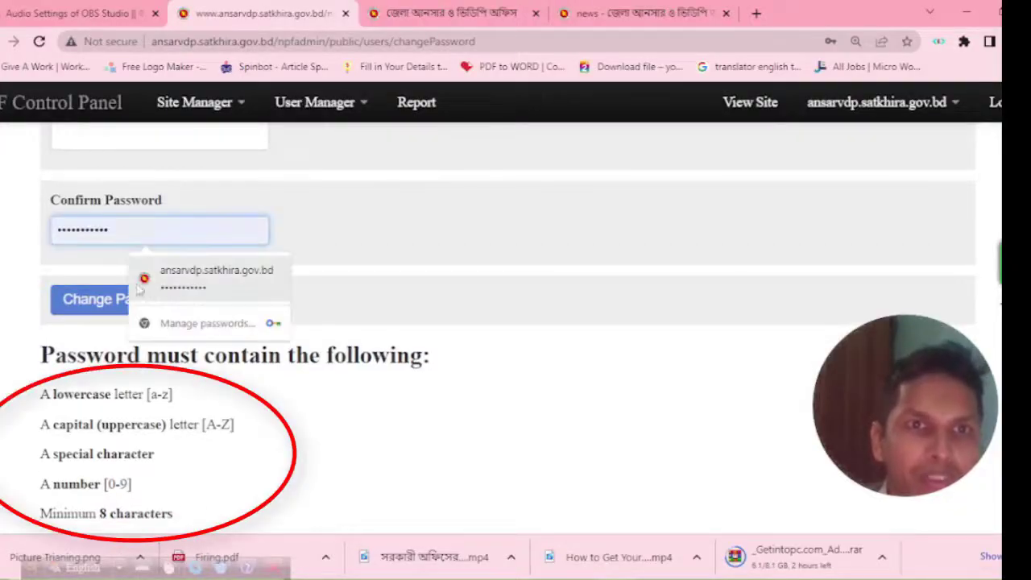
{"action": "left_click", "coordinate": [16, 264]}
{"action": "scroll", "coordinate": [463, 348], "scroll_direction": "up", "scroll_amount": 2}
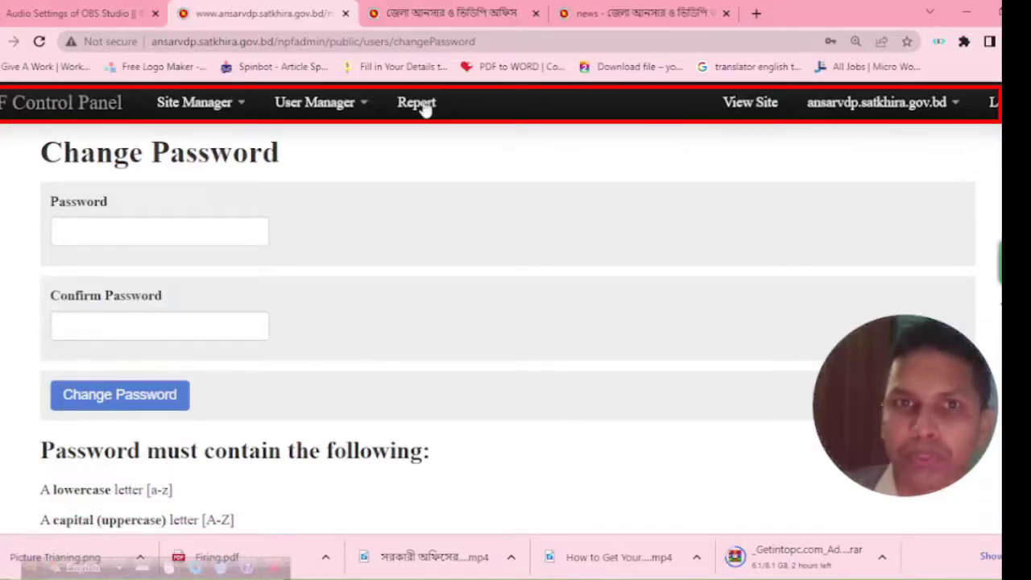
Go to Site Manager > Contents and open the ব্যানার (Banner) list of five published banners.
{"action": "left_click", "coordinate": [240, 104]}
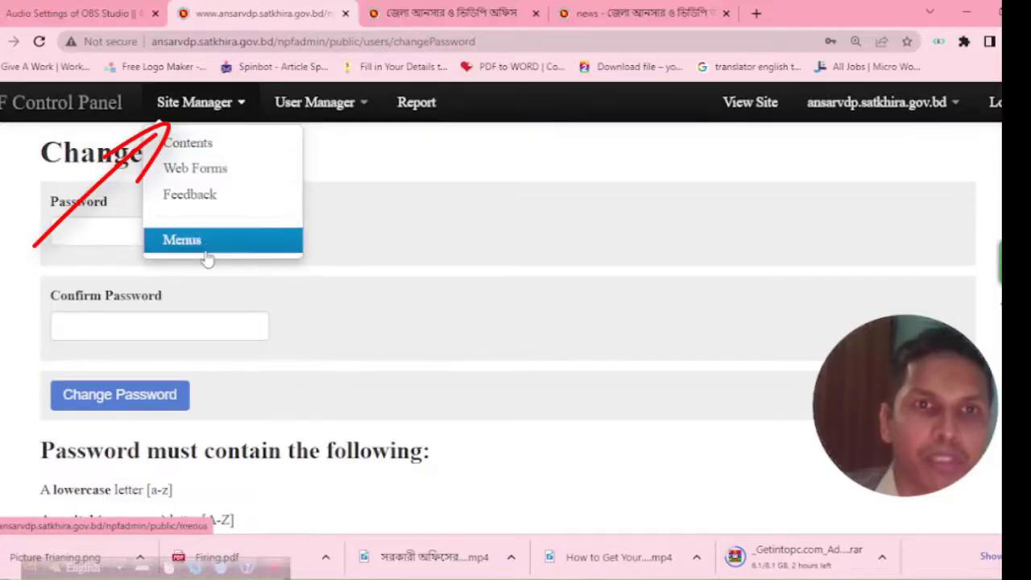
{"action": "left_click", "coordinate": [206, 143]}
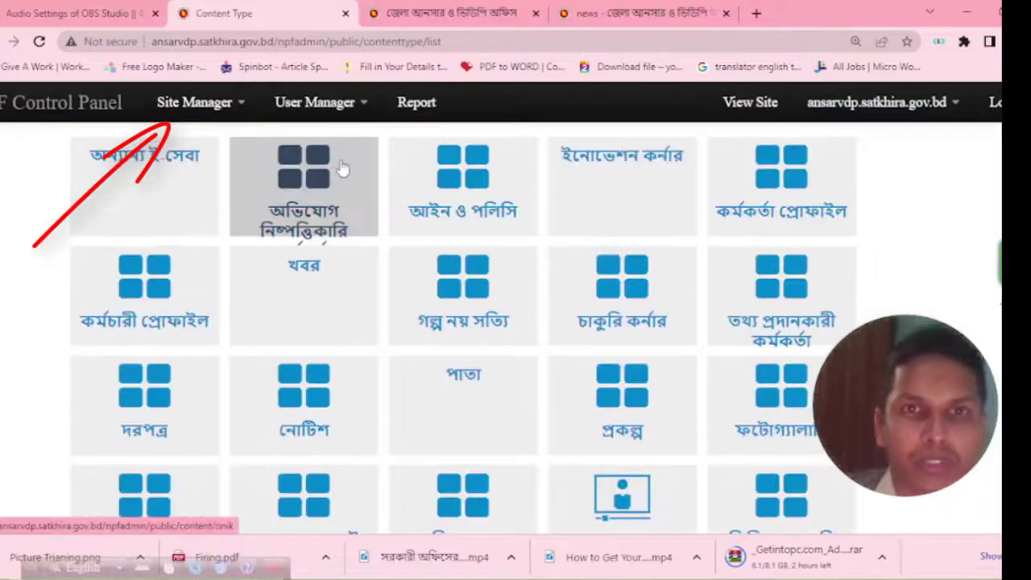
{"action": "key", "text": "ctrl+plus"}
{"action": "key", "text": "ctrl+minus"}
{"action": "key", "text": "ctrl+minus"}
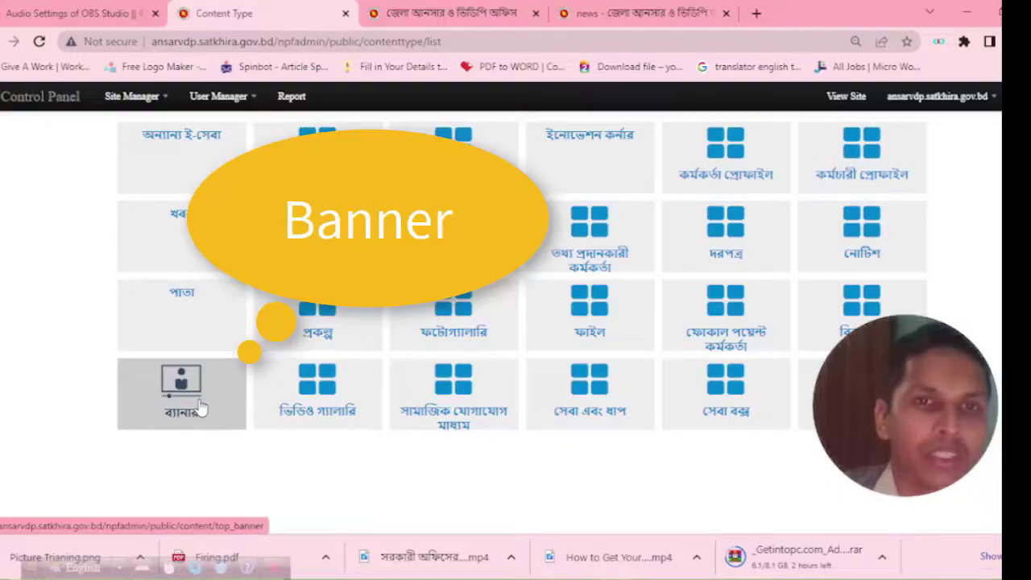
{"action": "left_click", "coordinate": [201, 409]}
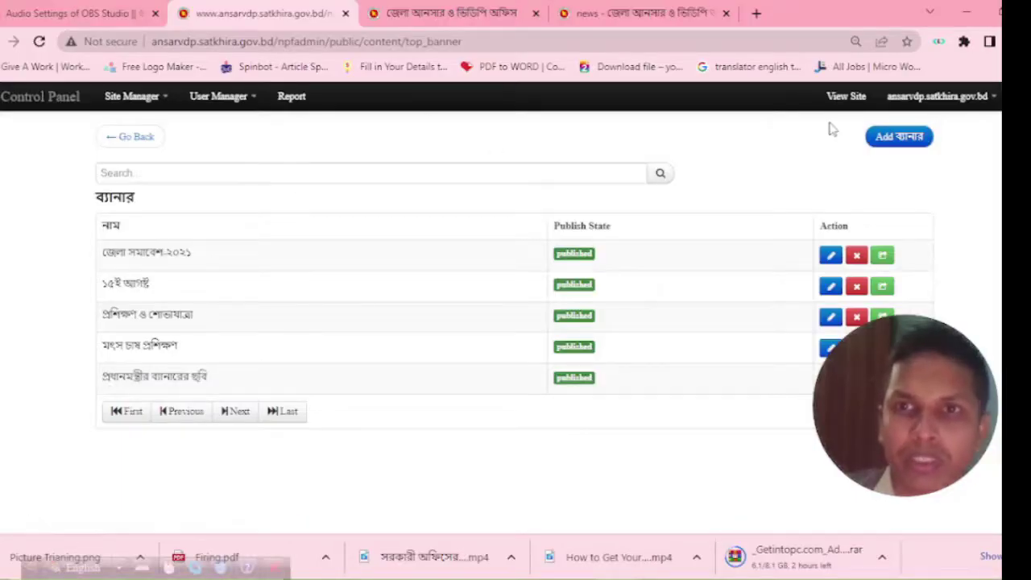
{"action": "key", "text": "ctrl+plus"}
{"action": "key", "text": "ctrl+plus"}
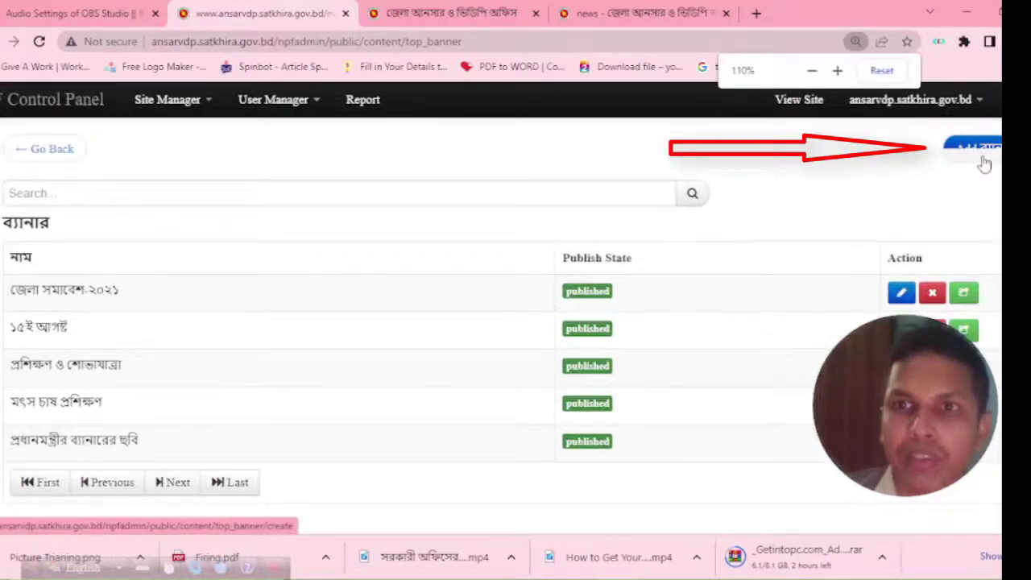
{"action": "left_click", "coordinate": [984, 159]}
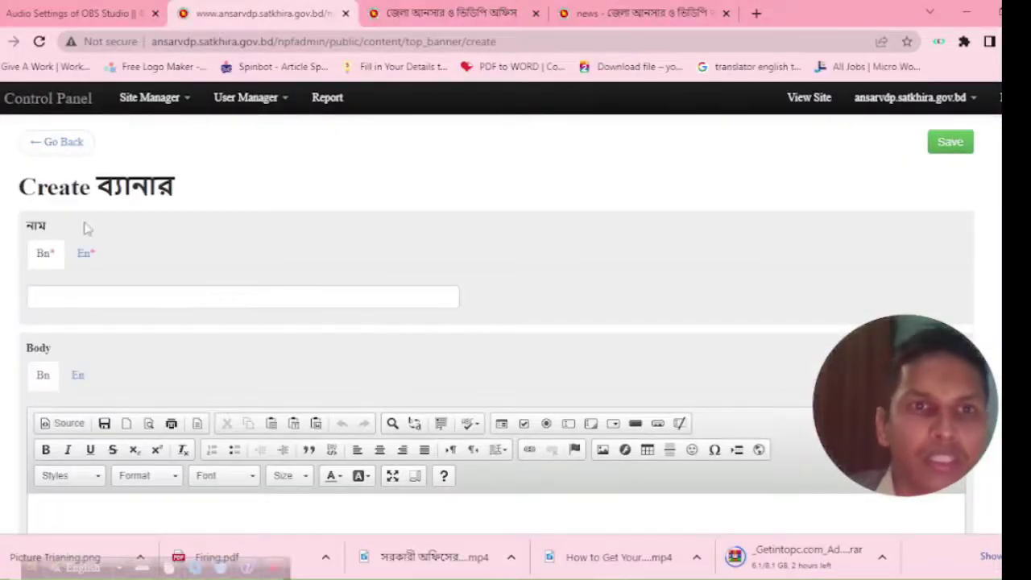
{"action": "scroll", "coordinate": [64, 346], "scroll_direction": "down", "scroll_amount": 5}
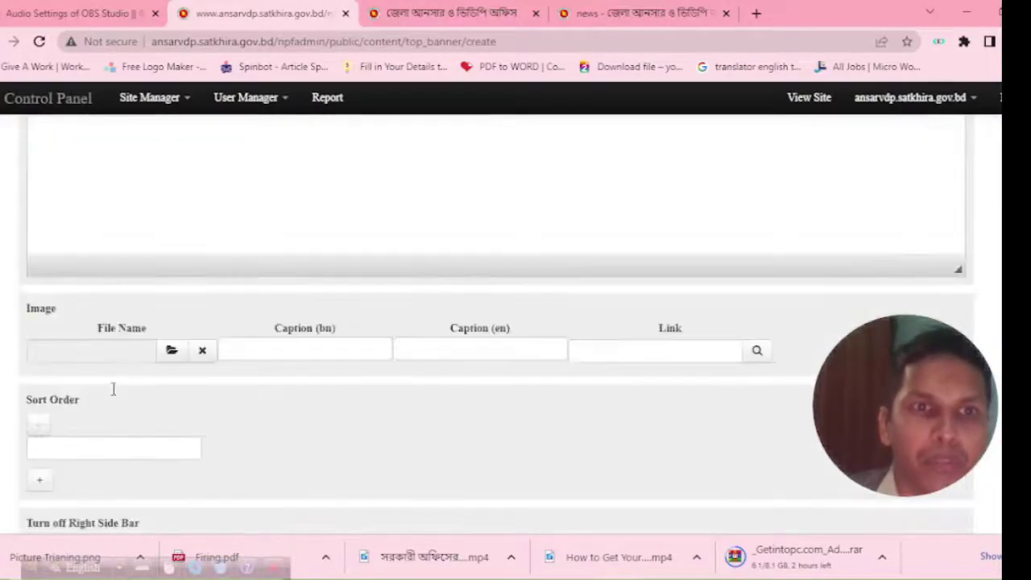
{"action": "scroll", "coordinate": [71, 415], "scroll_direction": "down", "scroll_amount": 2}
{"action": "scroll", "coordinate": [70, 295], "scroll_direction": "down", "scroll_amount": 1}
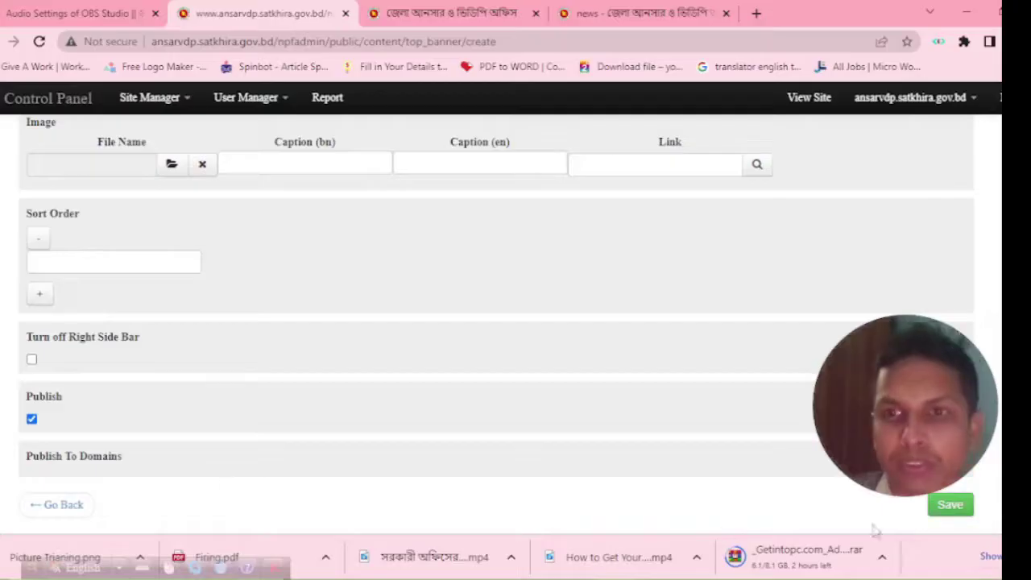
{"action": "scroll", "coordinate": [442, 438], "scroll_direction": "up", "scroll_amount": 10}
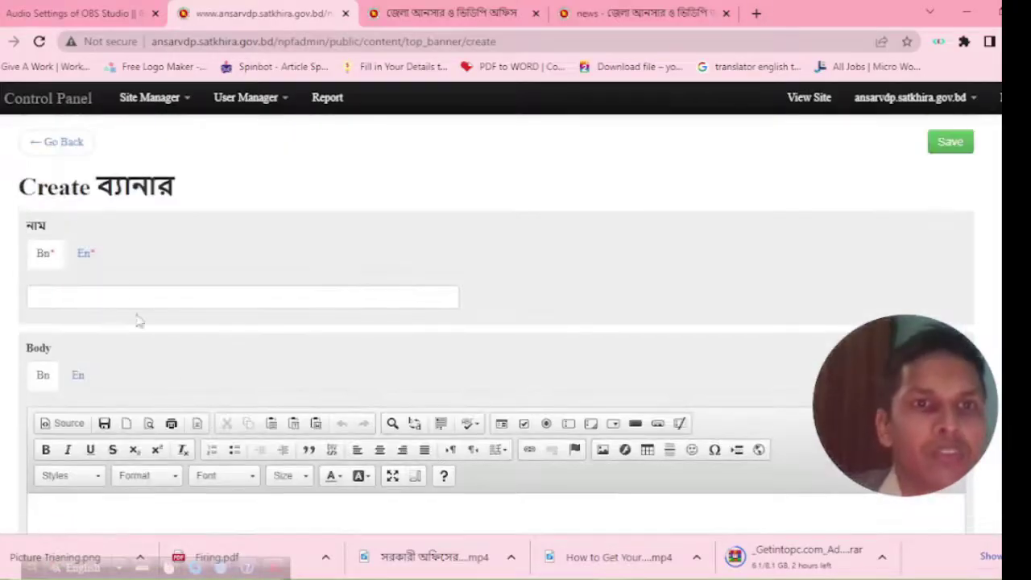
{"action": "left_click", "coordinate": [104, 296]}
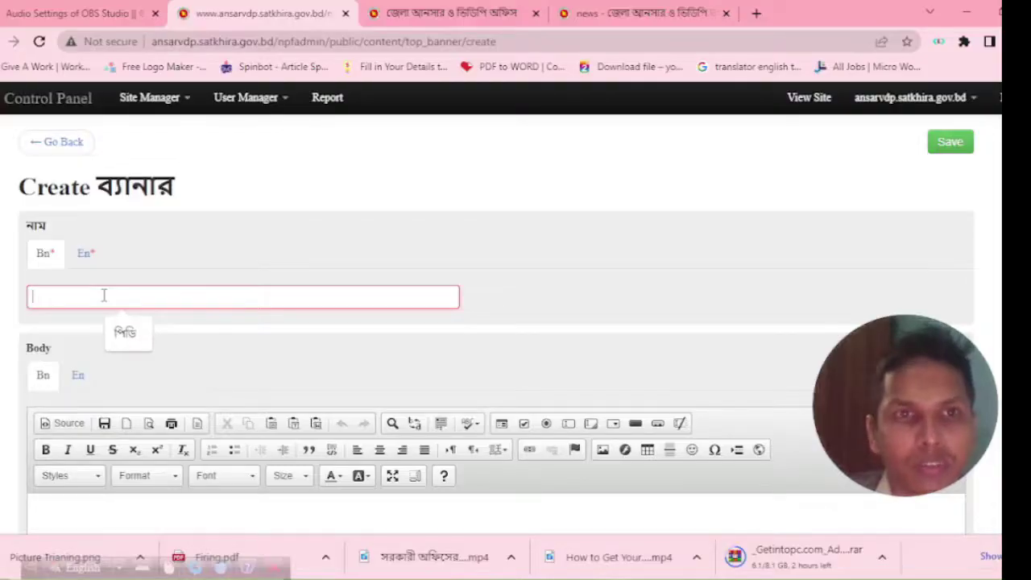
Type অস্ত্র প্রশিক্ষণের ছবি in Bangla, then 'Arms Training Picture' in the En name field.
{"action": "type", "text": "F"}
{"action": "left_click", "coordinate": [104, 294]}
{"action": "key", "text": "F12"}
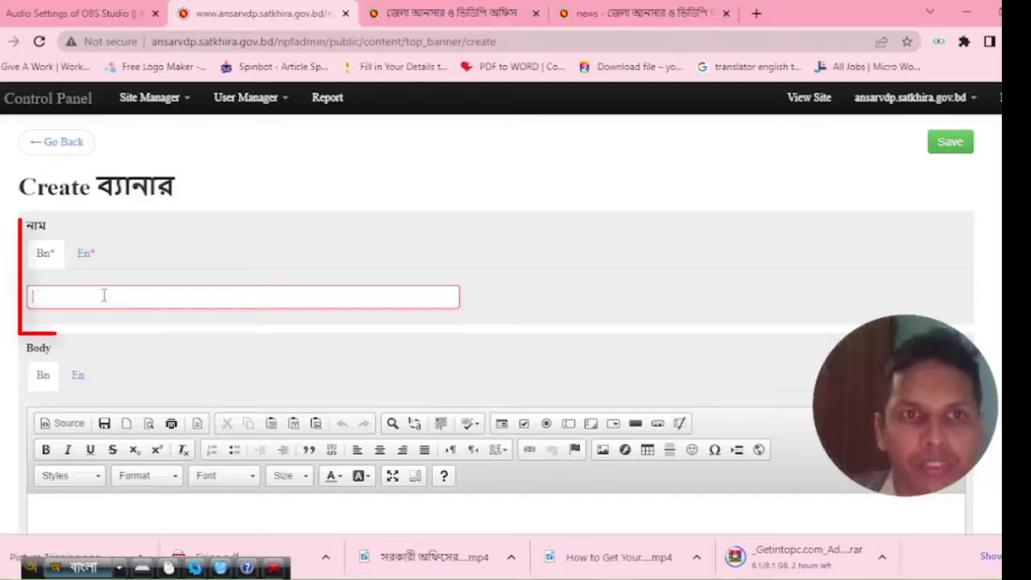
{"action": "type", "text": "অস্ত্র প্র"}
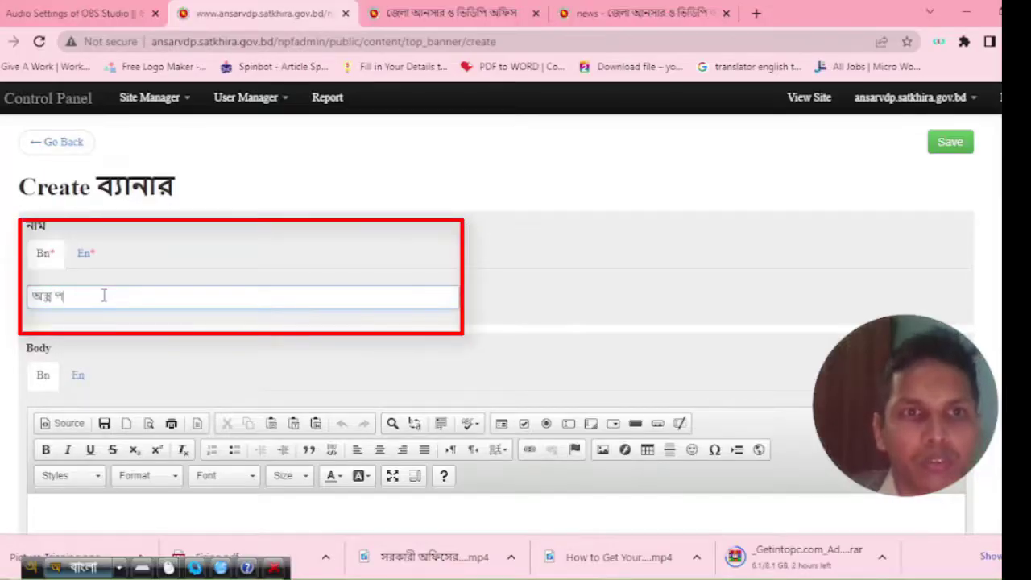
{"action": "type", "text": "শিক্ষ"}
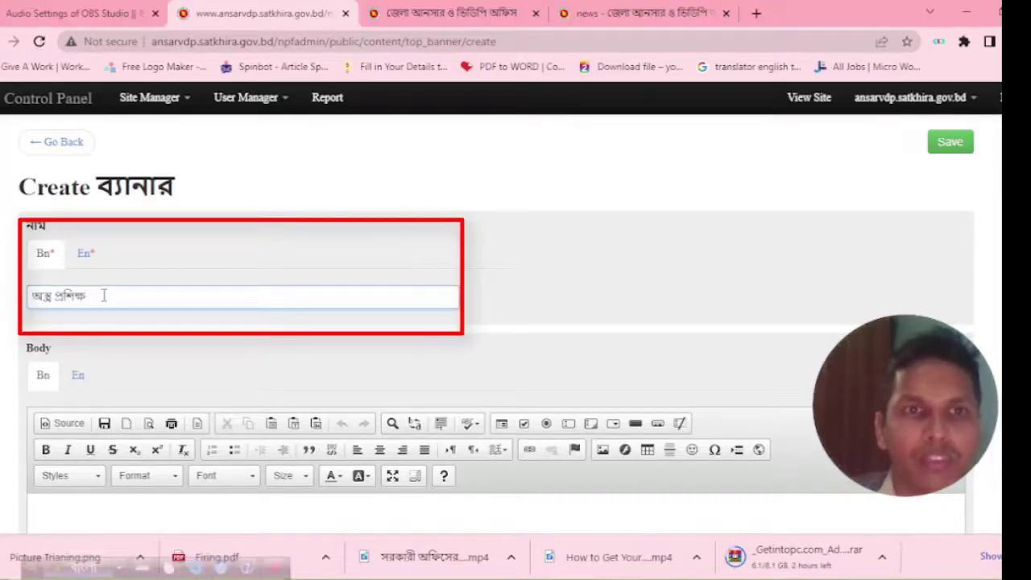
{"action": "type", "text": "ণের"}
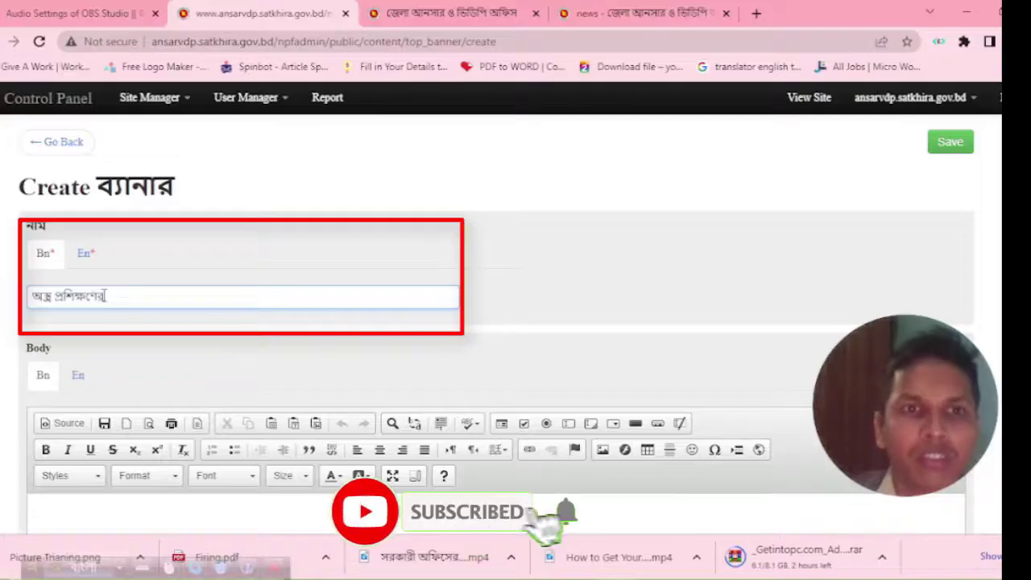
{"action": "type", "text": " ছবি"}
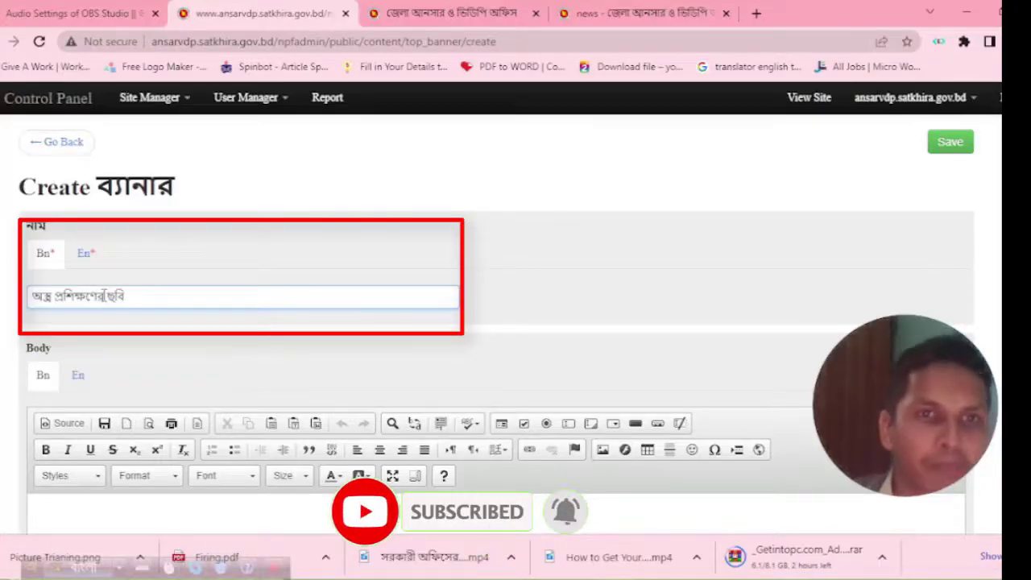
{"action": "left_click", "coordinate": [91, 256]}
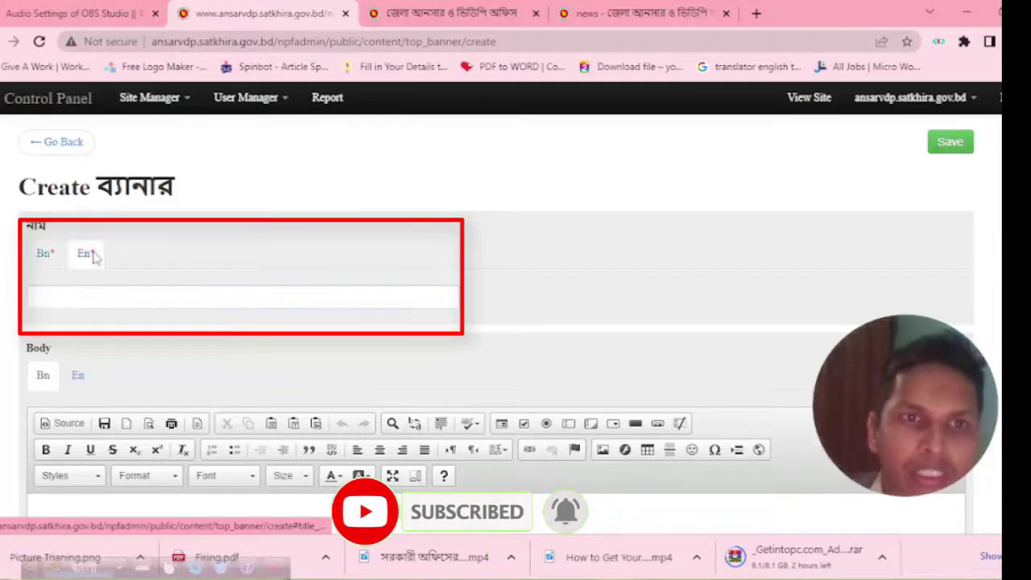
{"action": "left_click", "coordinate": [83, 299]}
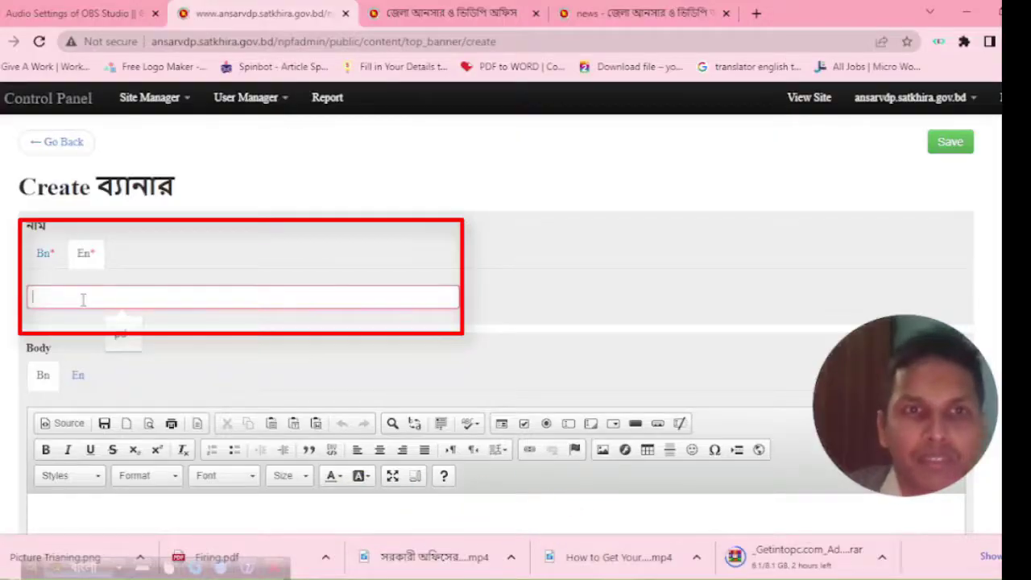
{"action": "type", "text": "বি"}
{"action": "key", "text": "F12"}
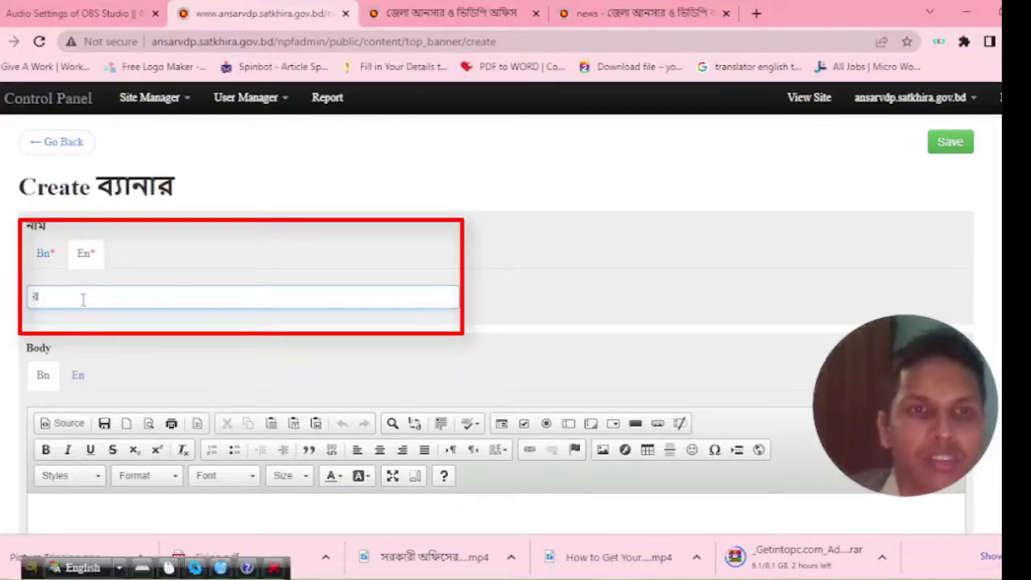
{"action": "type", "text": "Ar"}
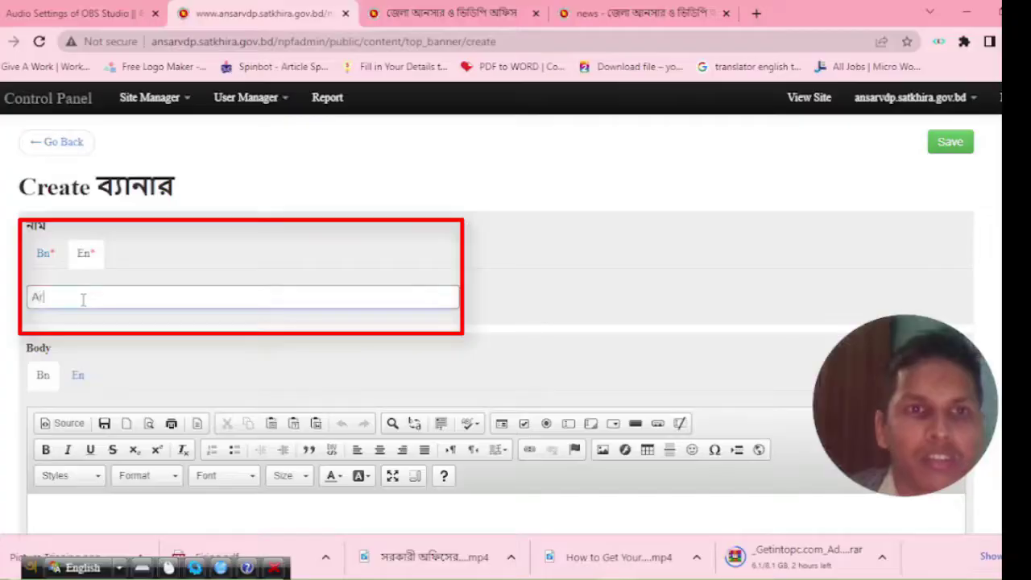
{"action": "type", "text": "ms "}
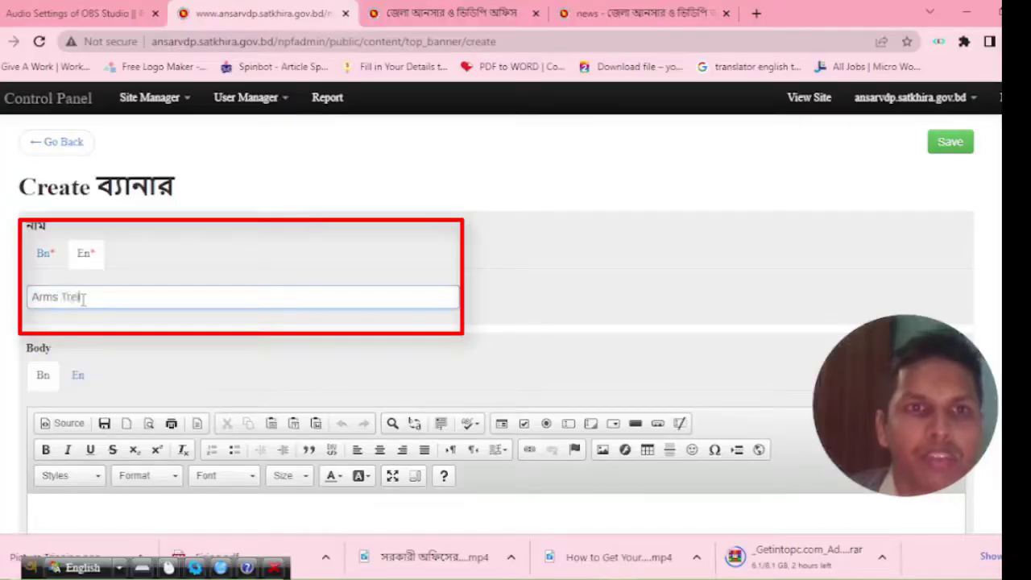
{"action": "type", "text": "Training Pic"}
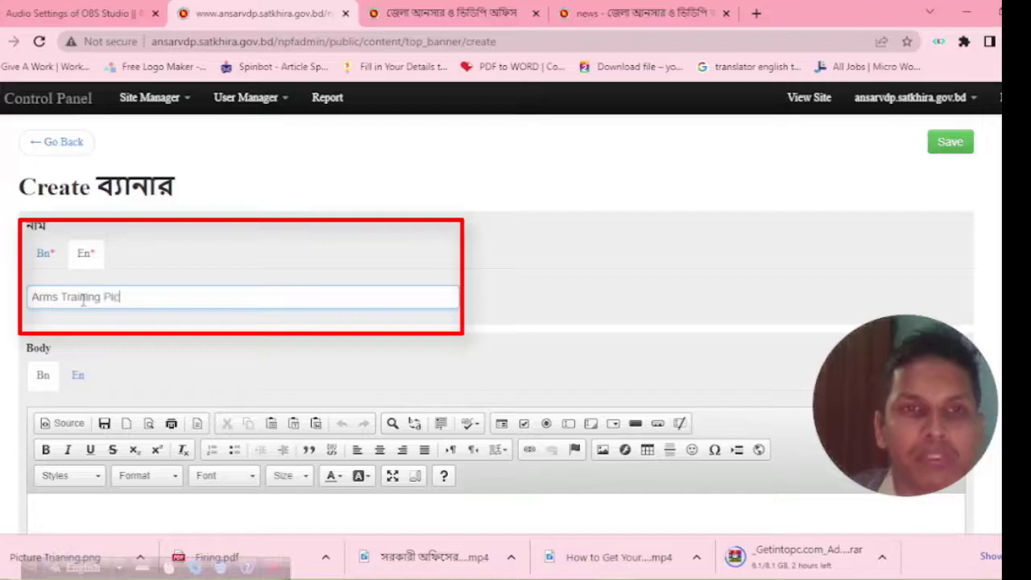
{"action": "type", "text": "ture"}
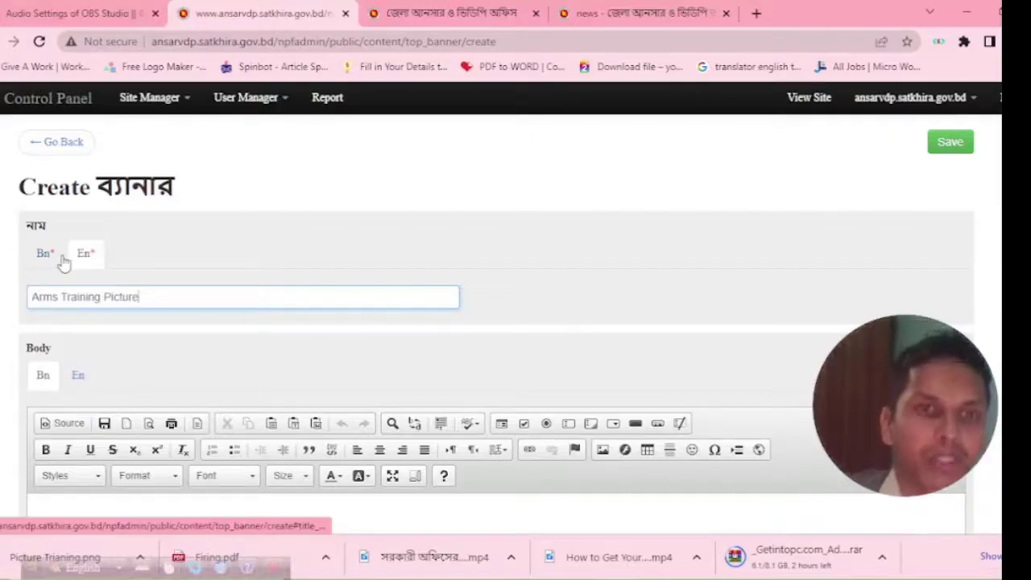
{"action": "scroll", "coordinate": [63, 338], "scroll_direction": "down", "scroll_amount": 2}
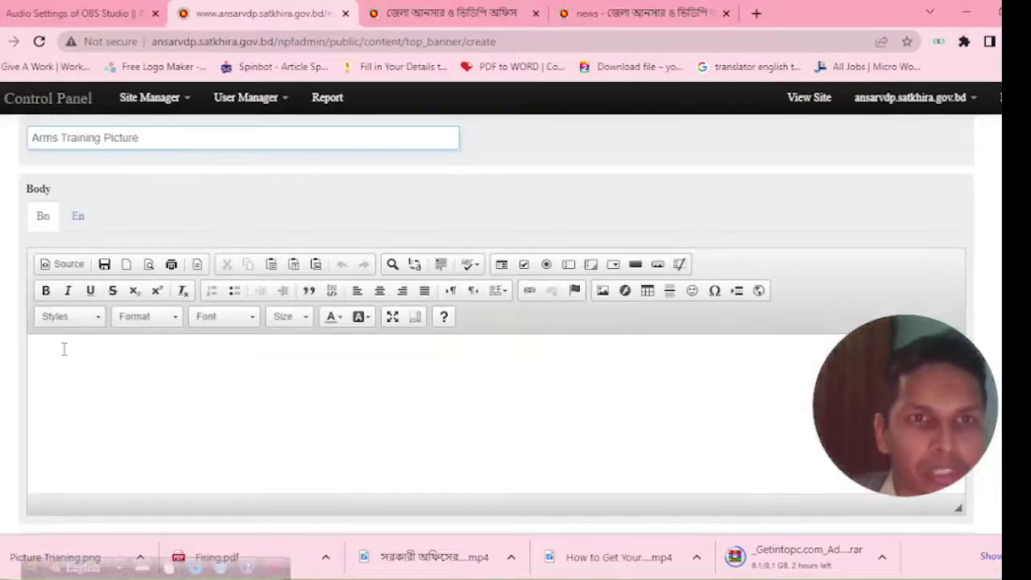
Scroll to the Image section and open the banner's Upload Your Image dialog.
{"action": "left_click", "coordinate": [64, 349]}
{"action": "scroll", "coordinate": [297, 414], "scroll_direction": "down", "scroll_amount": 2}
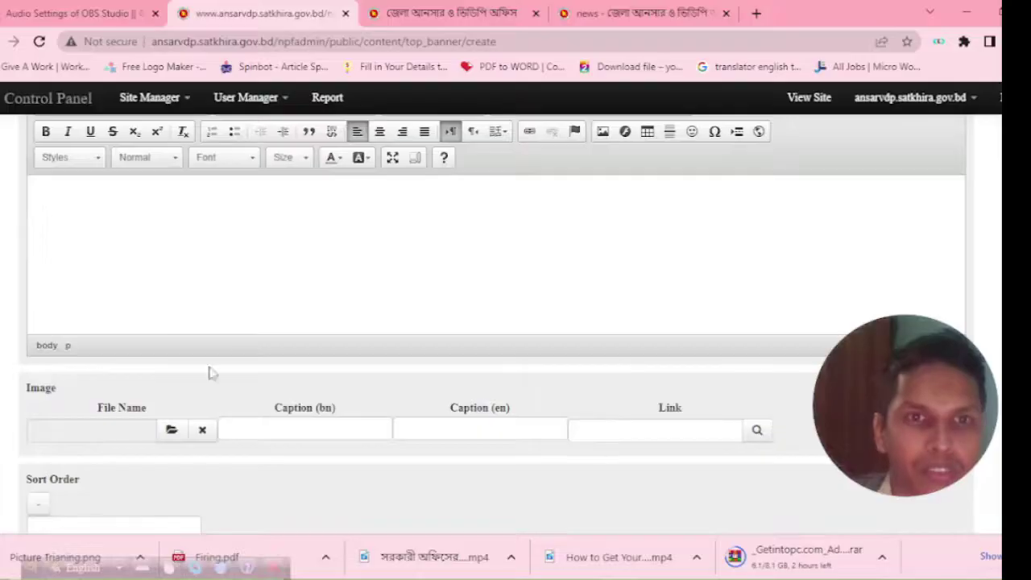
{"action": "scroll", "coordinate": [166, 375], "scroll_direction": "down", "scroll_amount": 2}
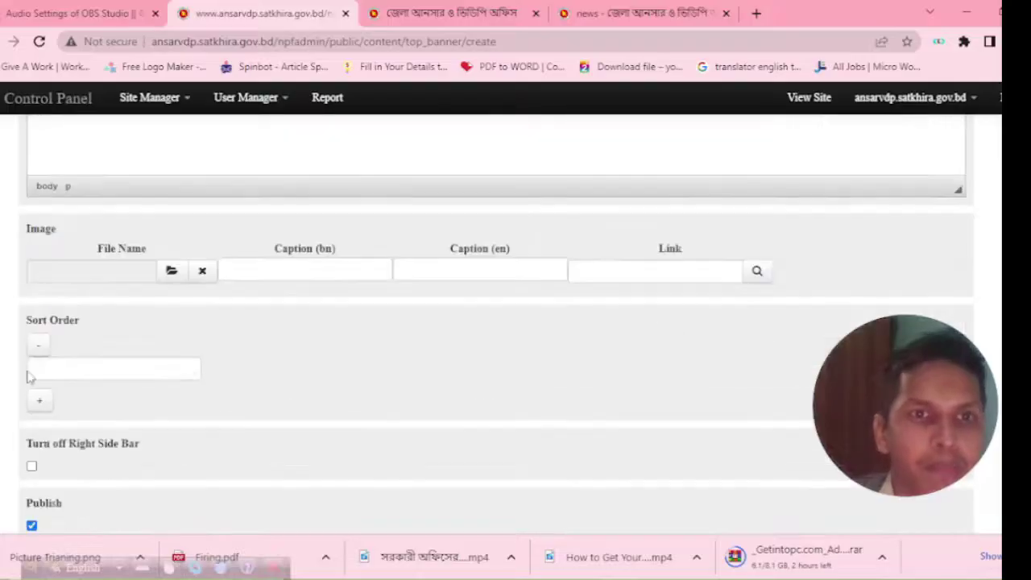
{"action": "left_click", "coordinate": [170, 273]}
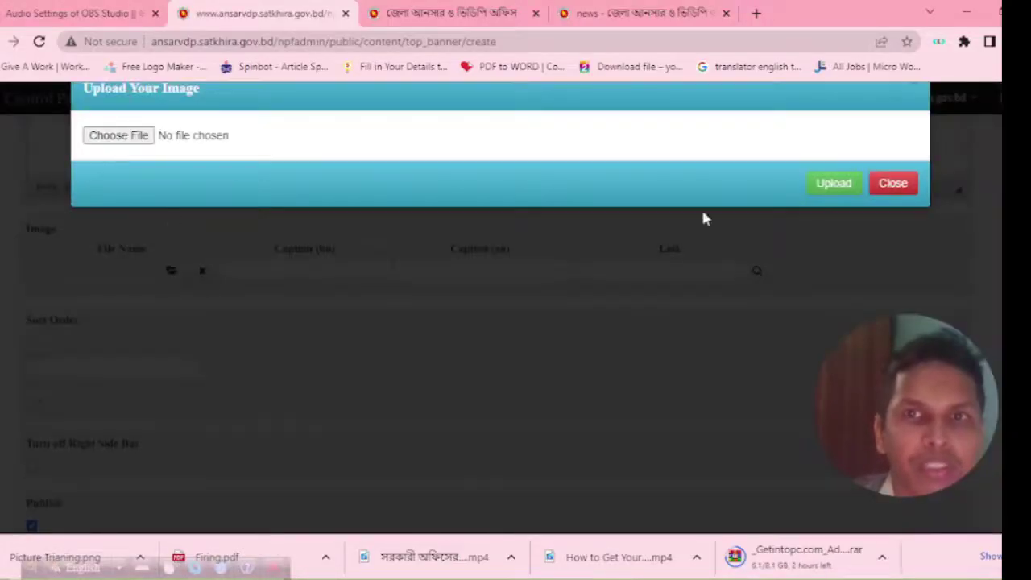
{"action": "left_click", "coordinate": [892, 182]}
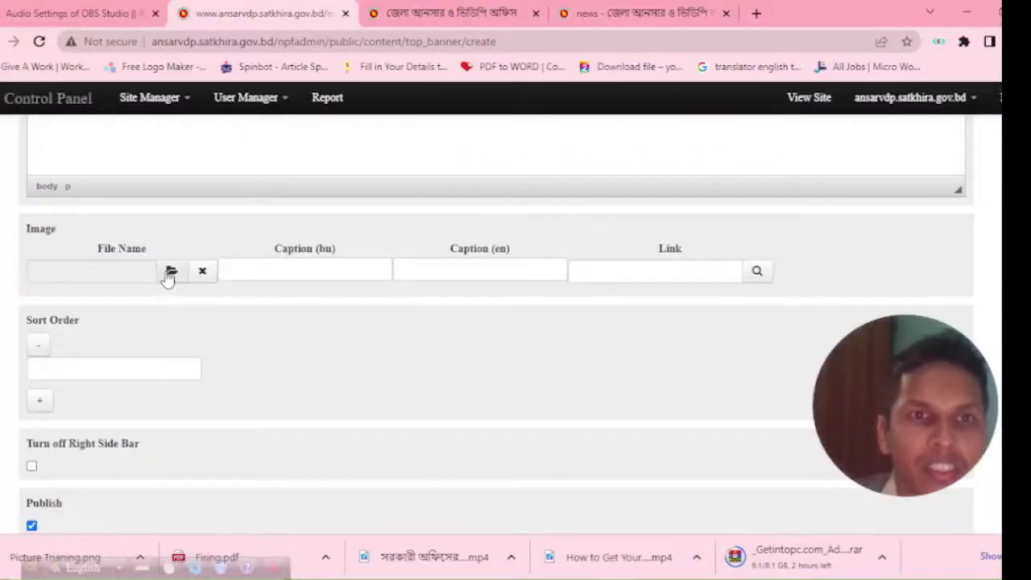
{"action": "left_click", "coordinate": [170, 273]}
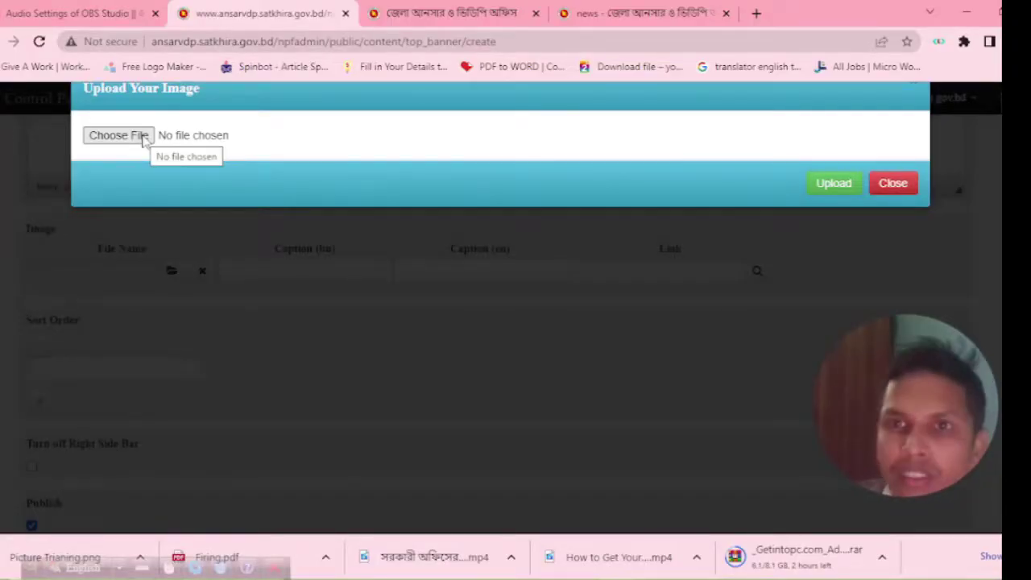
Load Picture Trianing.png from the Desktop folder into the image uploader.
{"action": "left_click", "coordinate": [143, 136]}
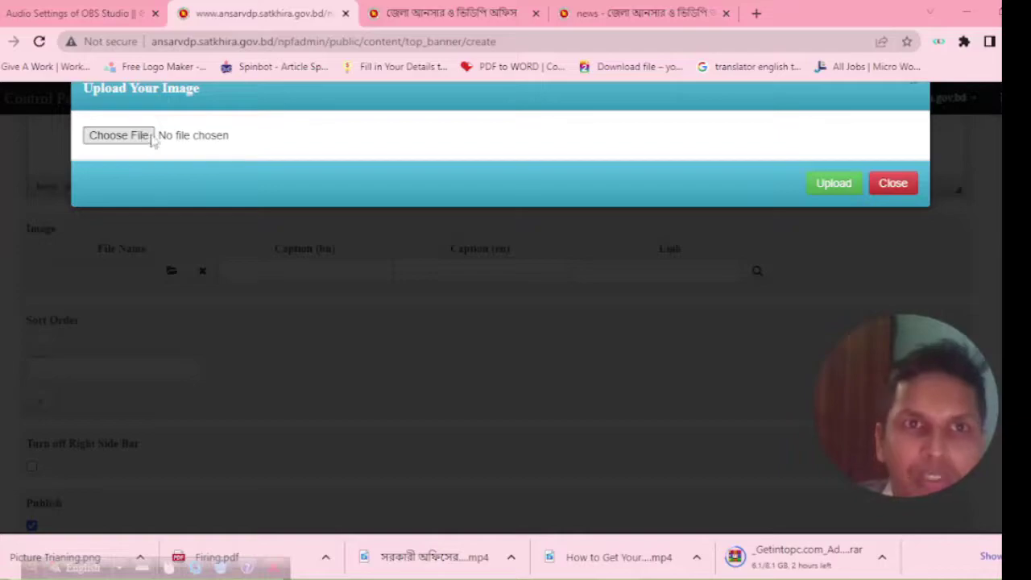
{"action": "scroll", "coordinate": [58, 143], "scroll_direction": "up", "scroll_amount": 2}
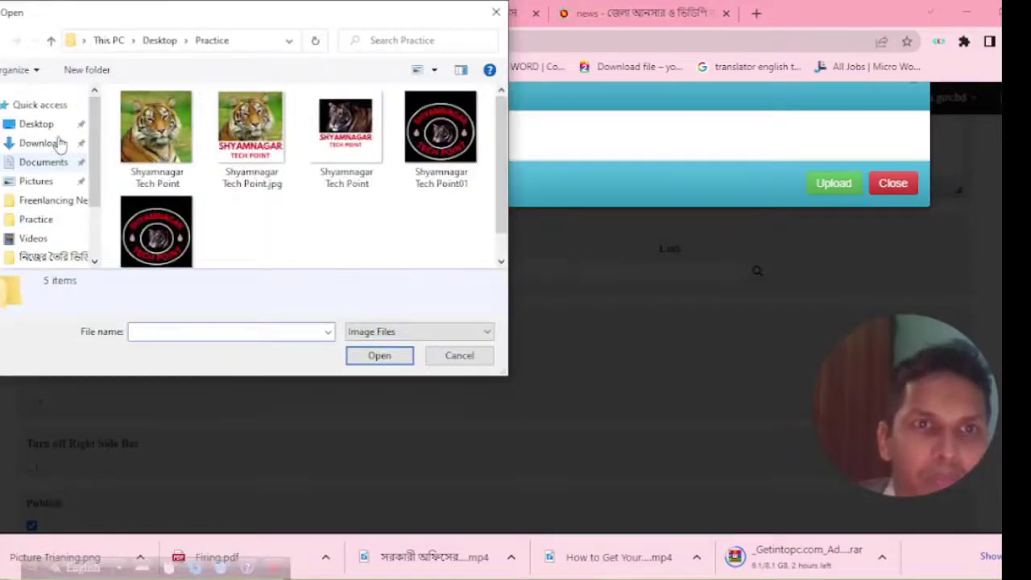
{"action": "left_click", "coordinate": [50, 124]}
{"action": "scroll", "coordinate": [187, 178], "scroll_direction": "up", "scroll_amount": 1}
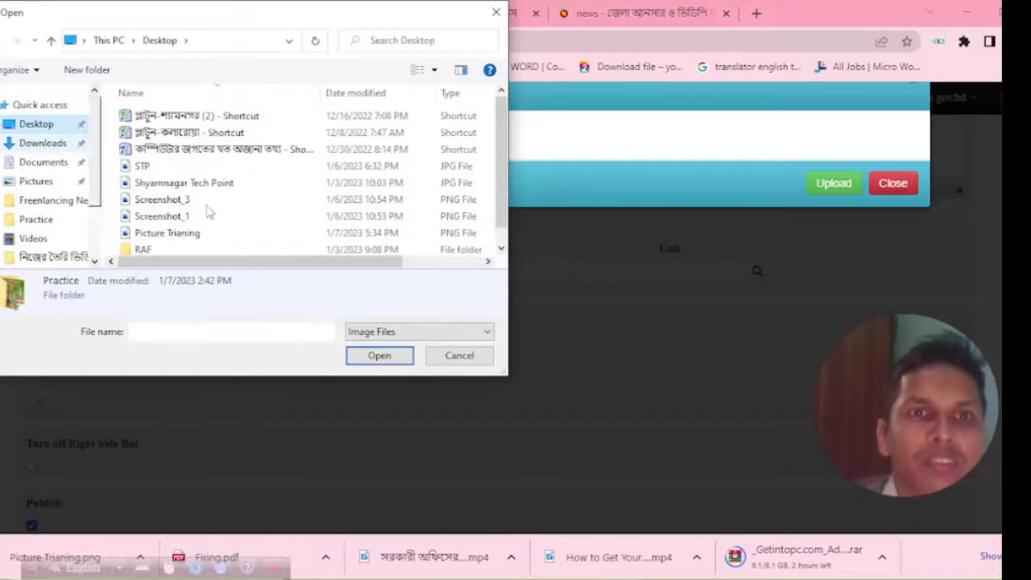
{"action": "scroll", "coordinate": [205, 209], "scroll_direction": "down", "scroll_amount": 1}
{"action": "left_click", "coordinate": [186, 216]}
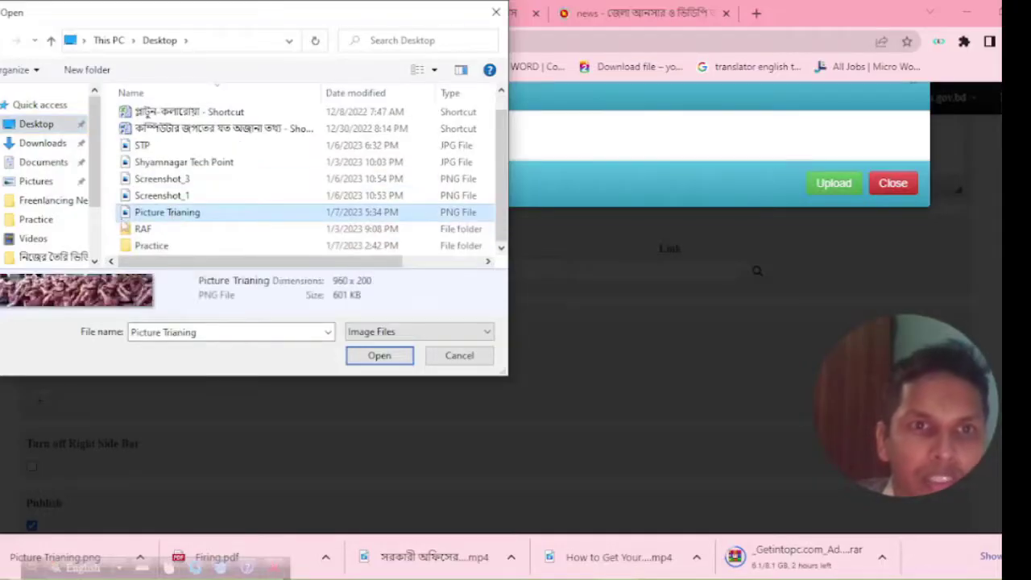
{"action": "left_click", "coordinate": [374, 357]}
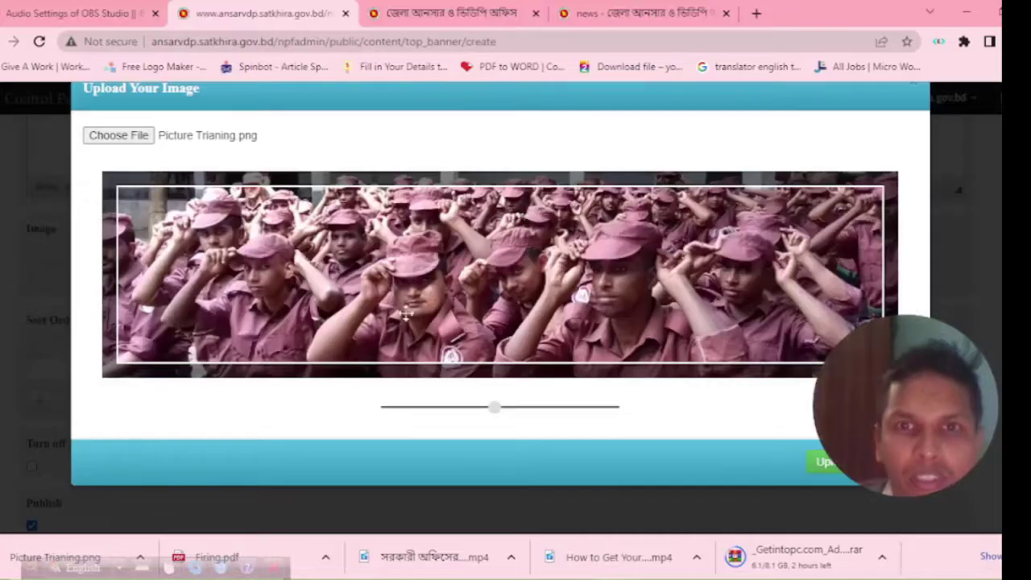
Reposition the photo within the crop frame and upload it as the banner image.
{"action": "scroll", "coordinate": [405, 278], "scroll_direction": "down", "scroll_amount": 2}
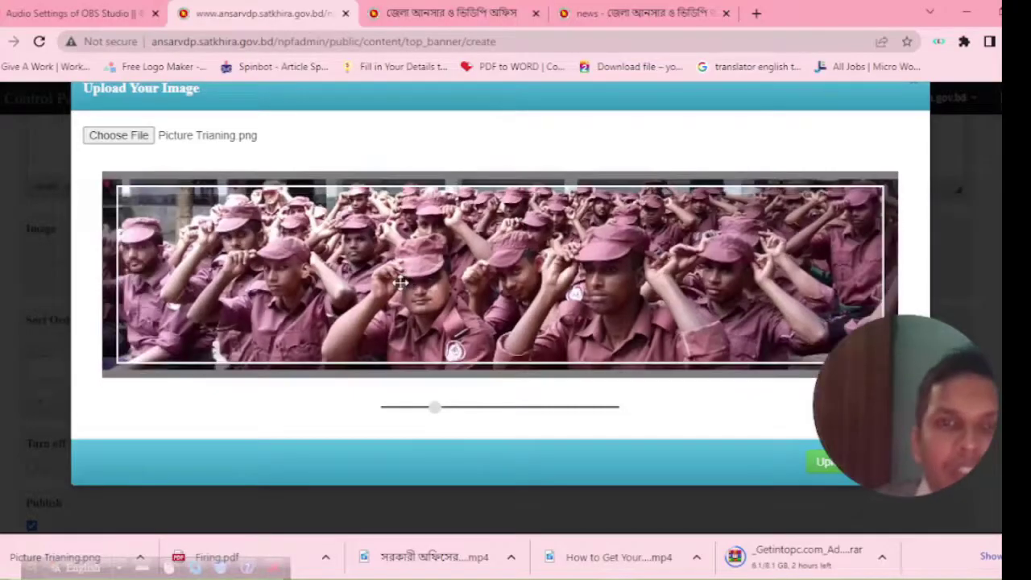
{"action": "scroll", "coordinate": [403, 276], "scroll_direction": "up", "scroll_amount": 2}
{"action": "scroll", "coordinate": [398, 274], "scroll_direction": "up", "scroll_amount": 4}
{"action": "scroll", "coordinate": [398, 273], "scroll_direction": "down", "scroll_amount": 6}
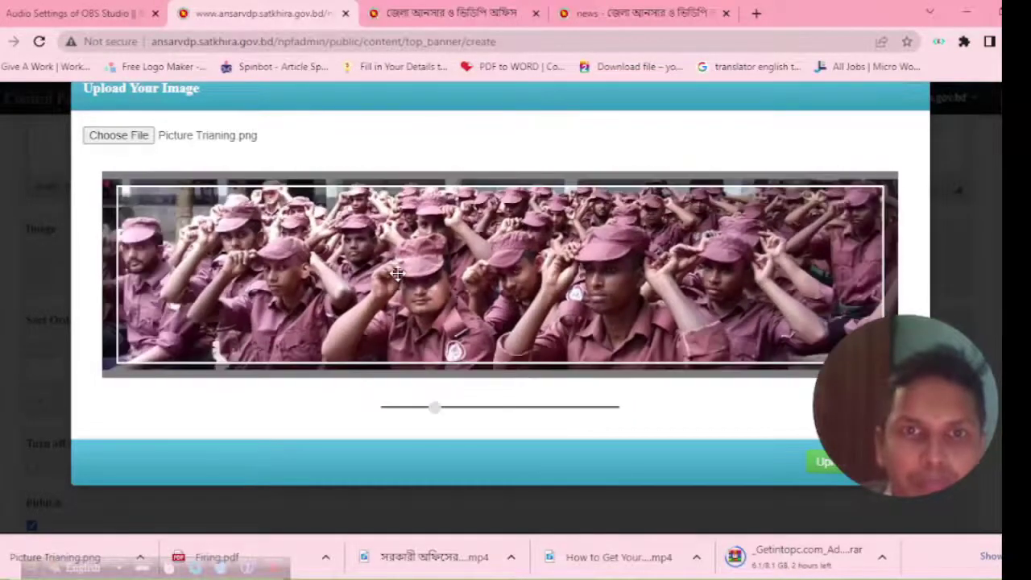
{"action": "mouse_move", "coordinate": [440, 270]}
{"action": "left_mouse_down"}
{"action": "mouse_move", "coordinate": [396, 240]}
{"action": "mouse_move", "coordinate": [463, 229]}
{"action": "mouse_move", "coordinate": [450, 227]}
{"action": "left_mouse_up"}
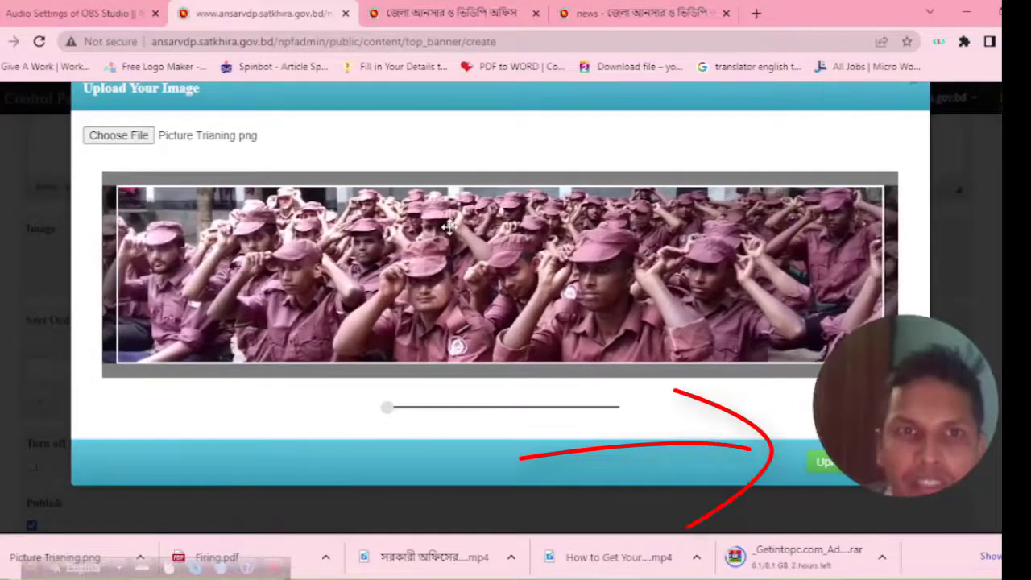
{"action": "left_click_drag", "start_coordinate": [544, 231], "coordinate": [560, 230]}
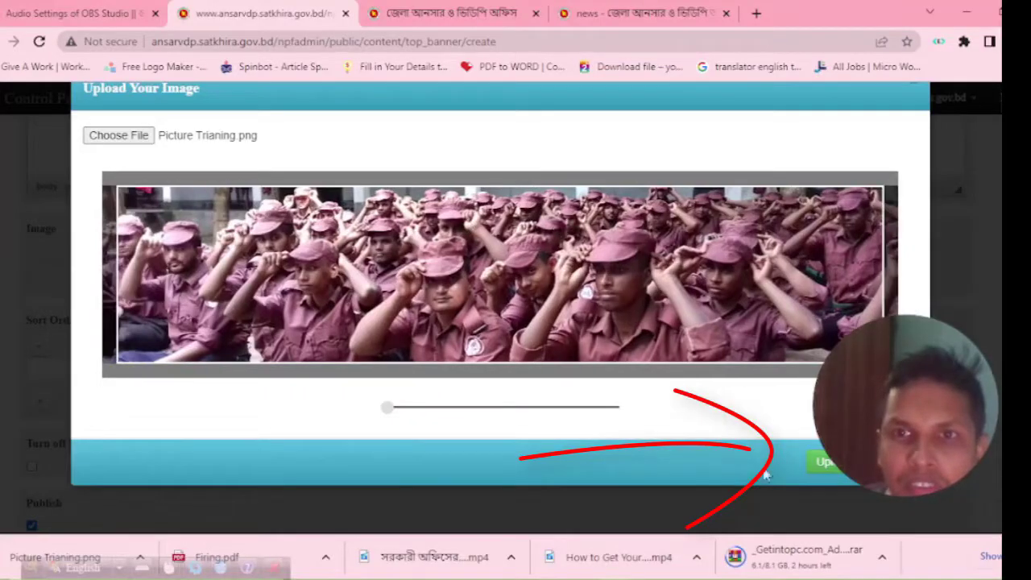
{"action": "left_click", "coordinate": [833, 466]}
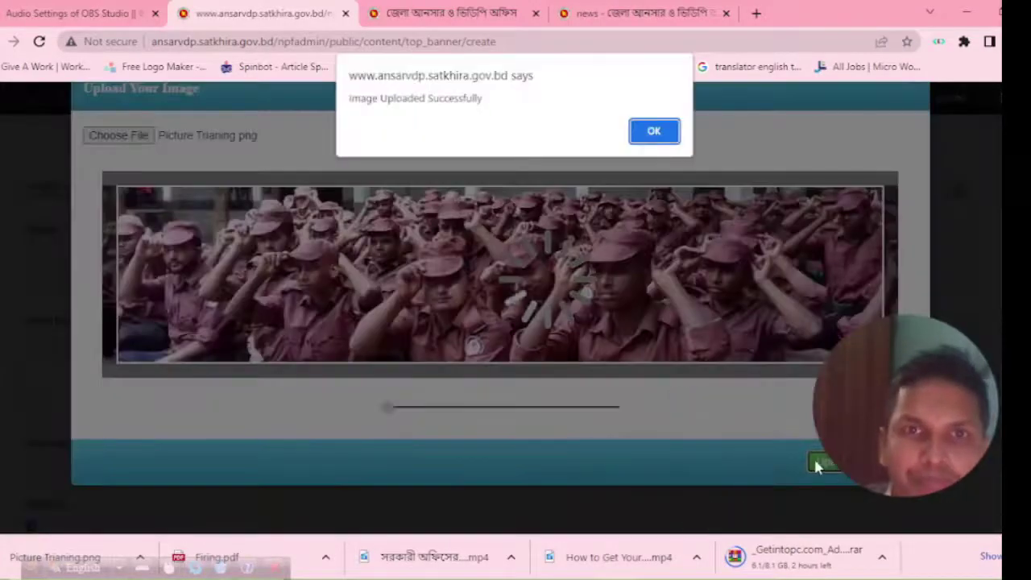
Dismiss the upload alert, save the banner, and view it on the public site.
{"action": "left_click", "coordinate": [654, 132]}
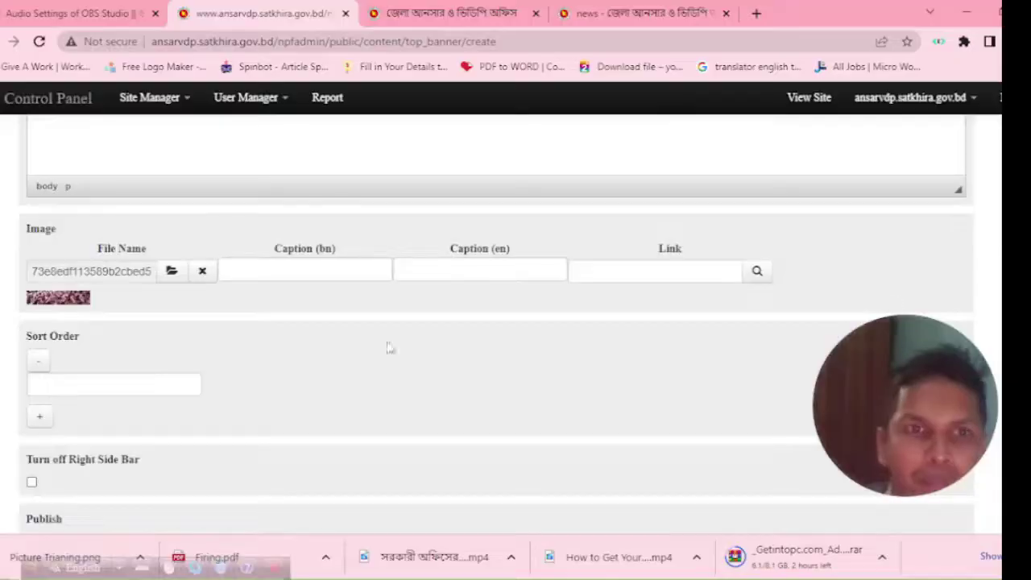
{"action": "scroll", "coordinate": [201, 362], "scroll_direction": "down", "scroll_amount": 1}
{"action": "scroll", "coordinate": [185, 353], "scroll_direction": "down", "scroll_amount": 1}
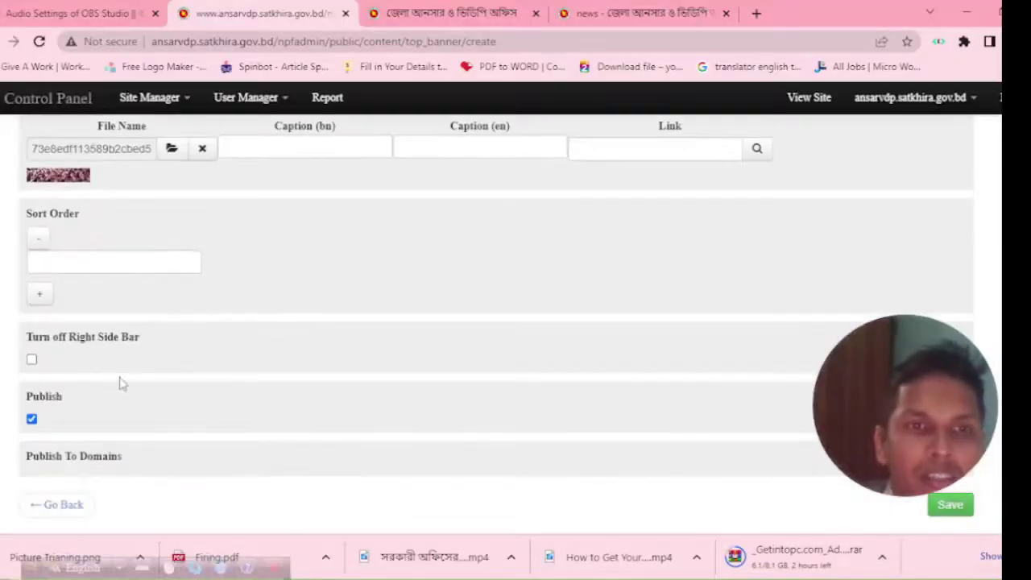
{"action": "left_click", "coordinate": [957, 506]}
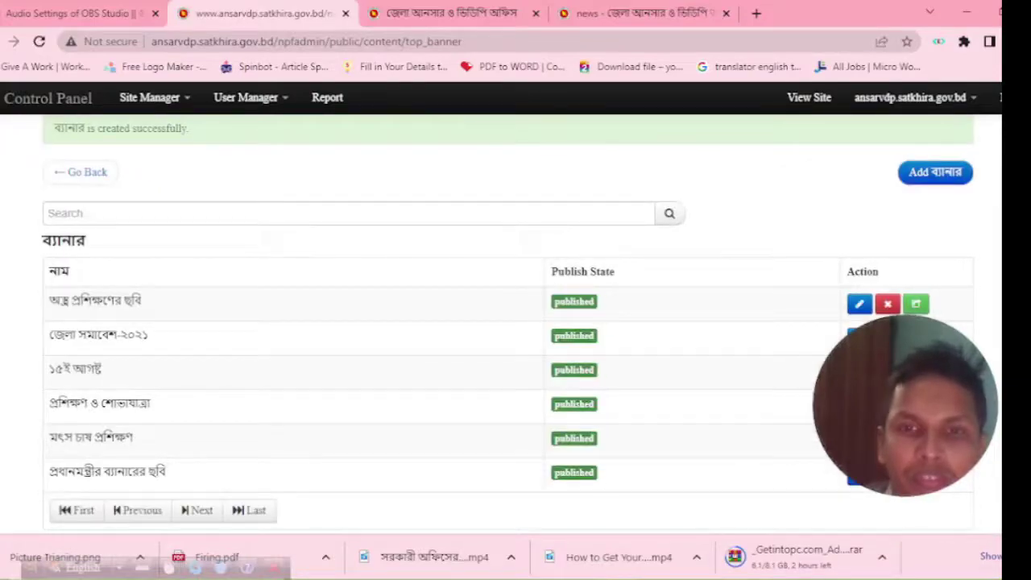
{"action": "mouse_move", "coordinate": [577, 573]}
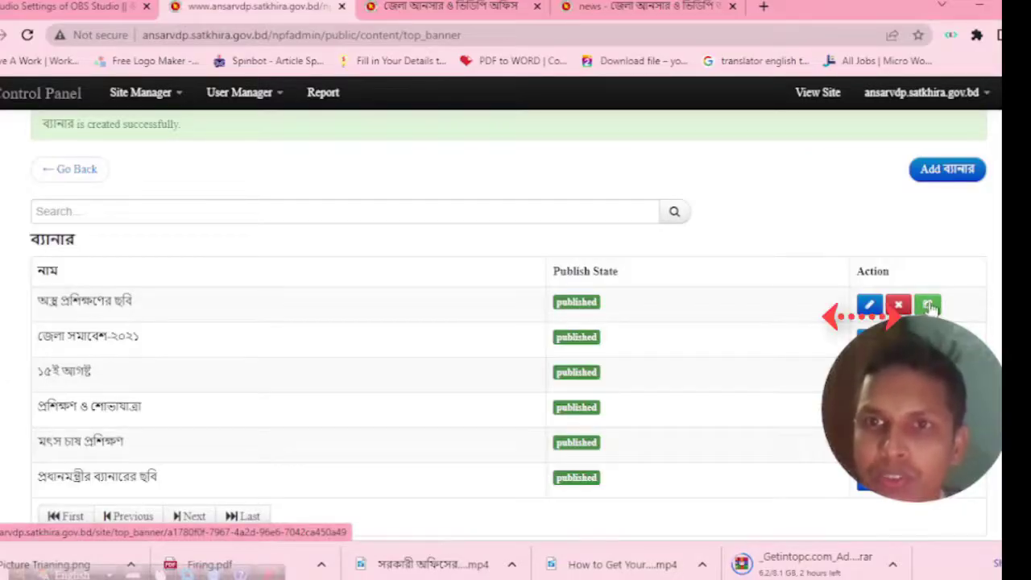
{"action": "left_click", "coordinate": [929, 305]}
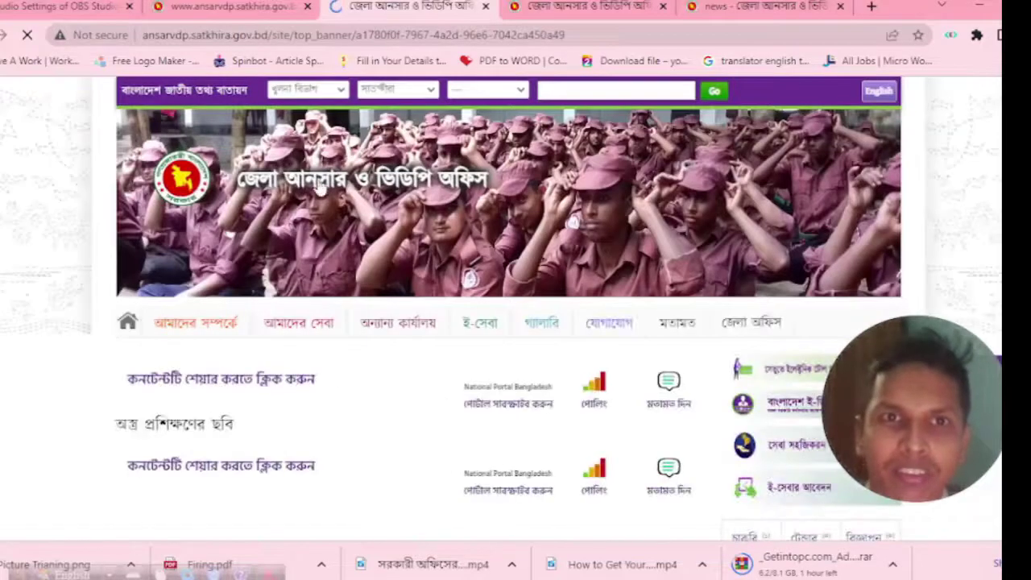
Check the training photo on the public banner page, then return to the admin tab's banner list.
{"action": "mouse_move", "coordinate": [541, 321]}
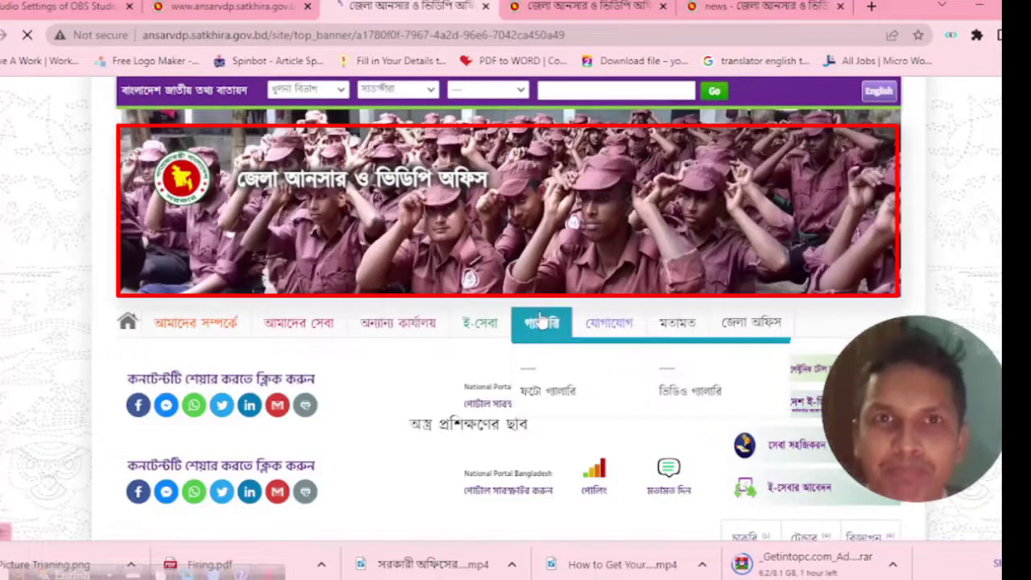
{"action": "left_click", "coordinate": [259, 7]}
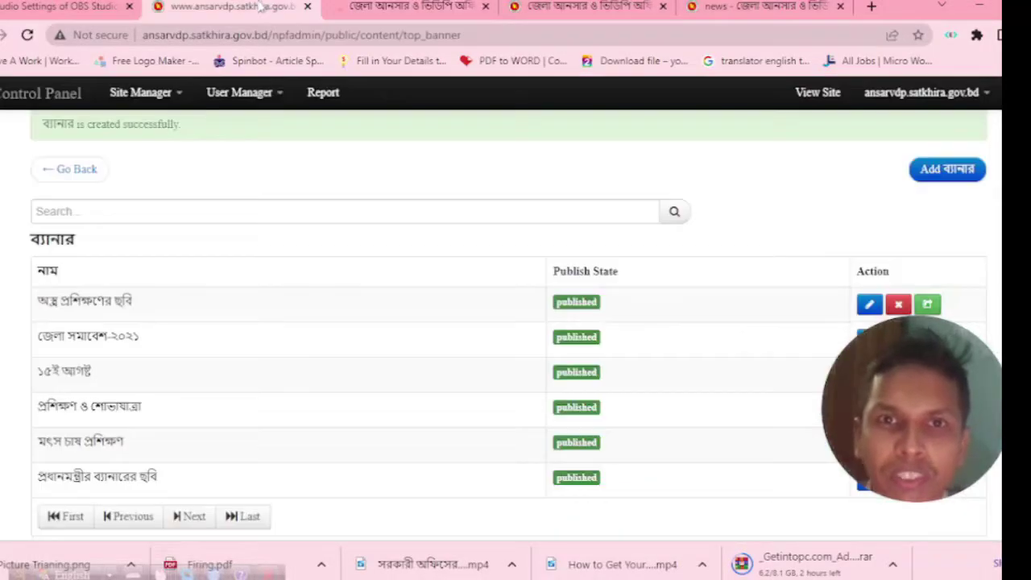
Start another new banner, leaving its name and body empty.
{"action": "left_click", "coordinate": [940, 176]}
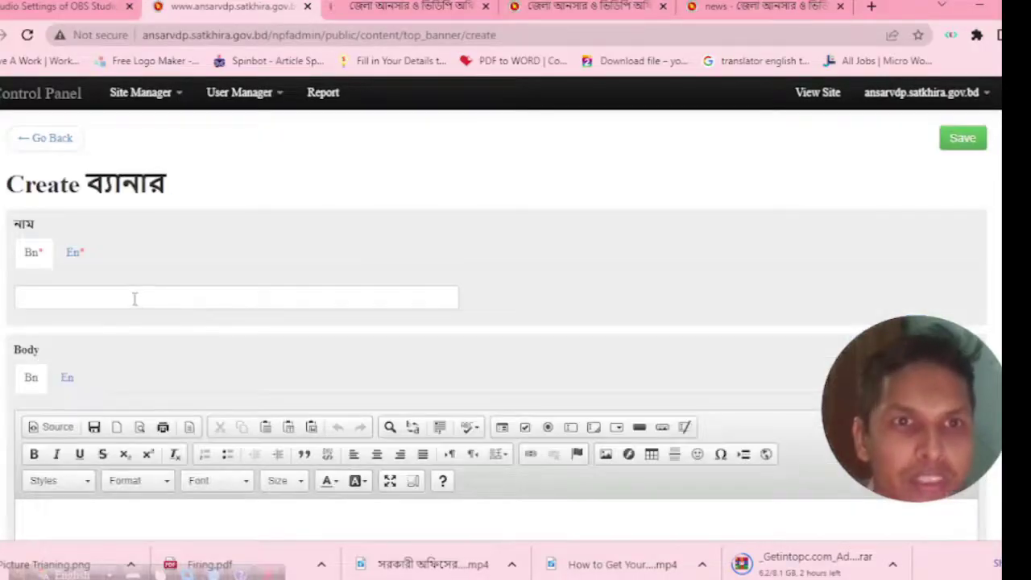
{"action": "left_click", "coordinate": [135, 299]}
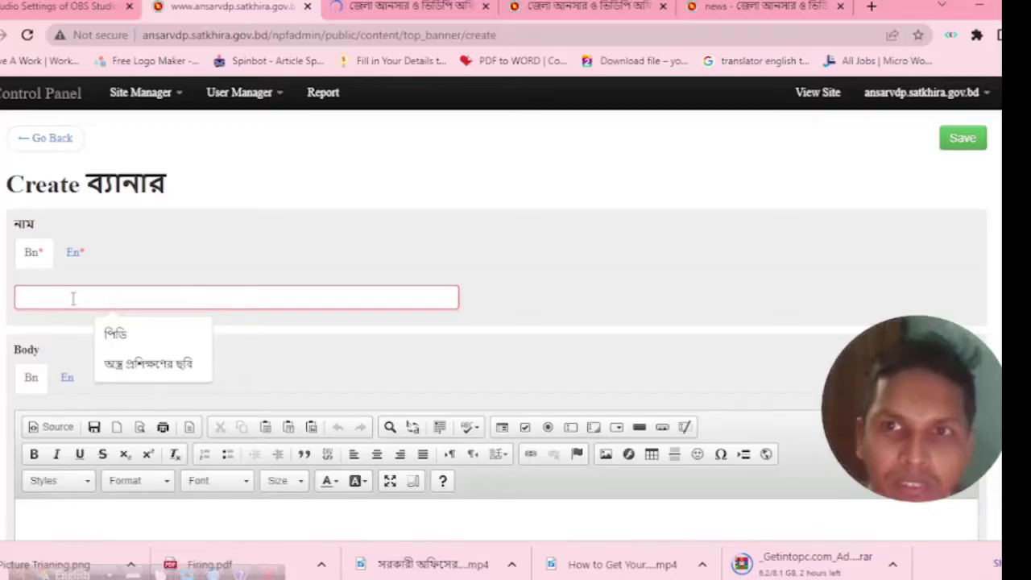
{"action": "scroll", "coordinate": [81, 338], "scroll_direction": "down", "scroll_amount": 2}
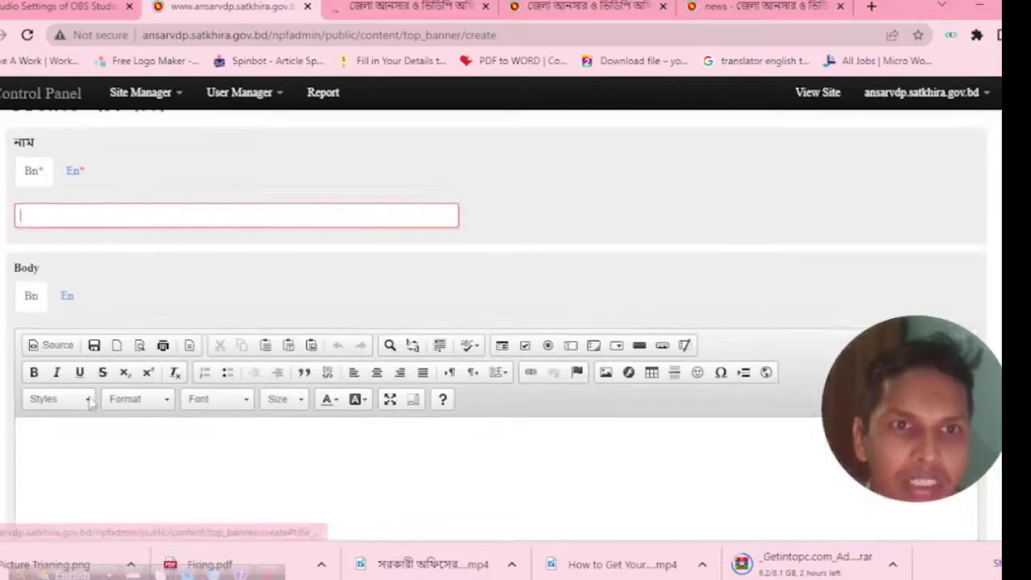
{"action": "left_click", "coordinate": [74, 355]}
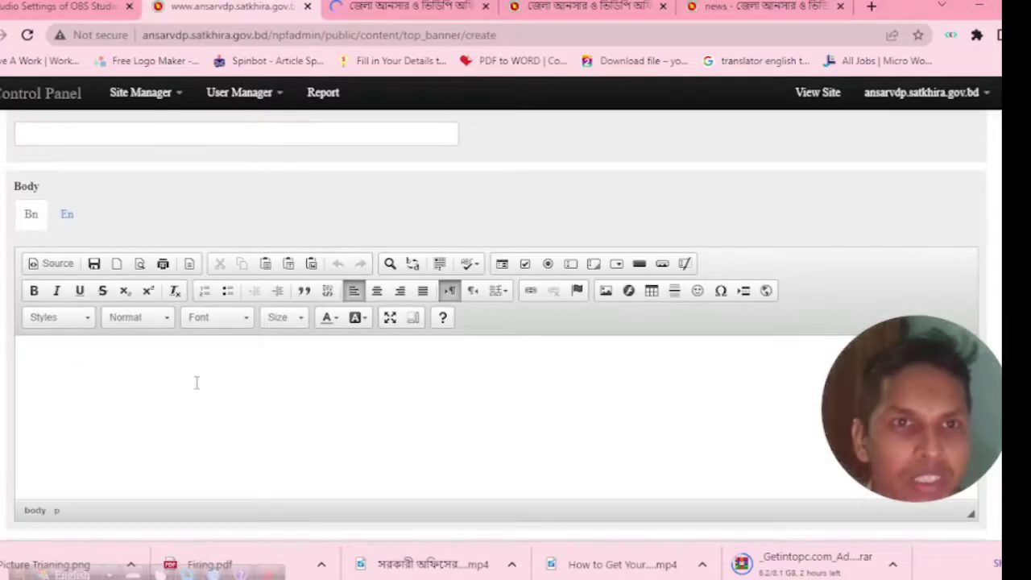
{"action": "scroll", "coordinate": [150, 364], "scroll_direction": "down", "scroll_amount": 4}
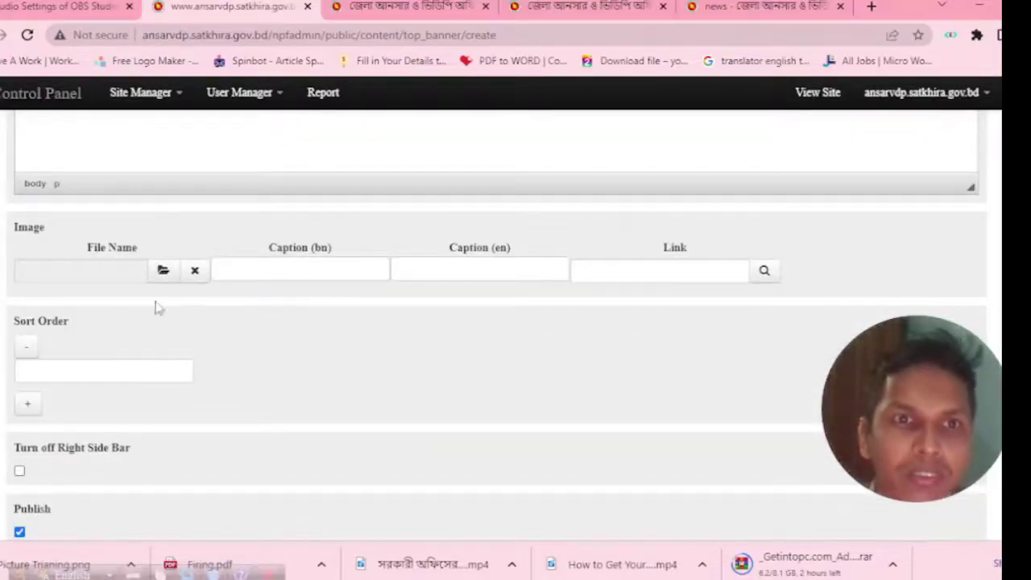
{"action": "scroll", "coordinate": [59, 367], "scroll_direction": "up", "scroll_amount": 1}
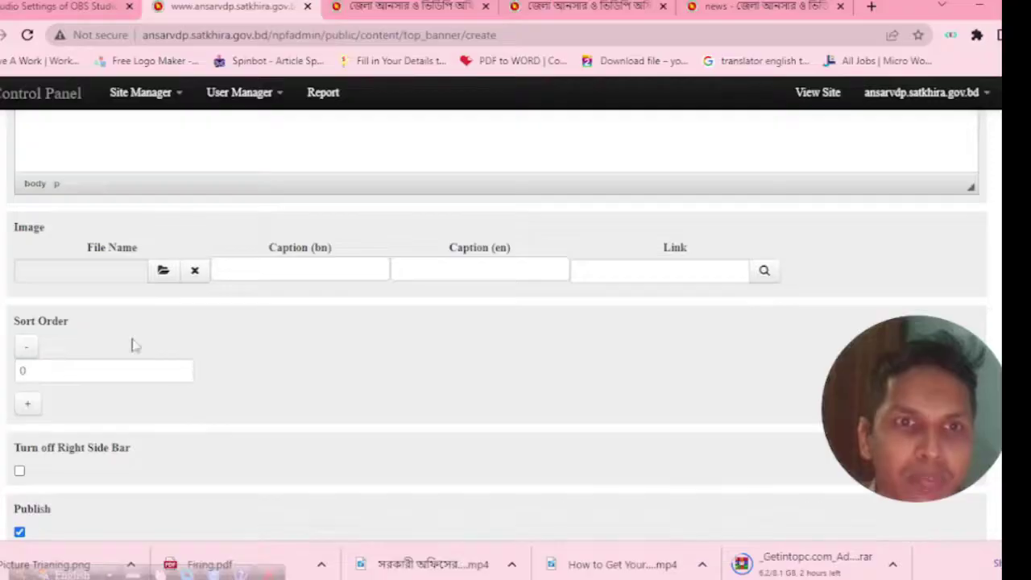
{"action": "scroll", "coordinate": [89, 344], "scroll_direction": "down", "scroll_amount": 1}
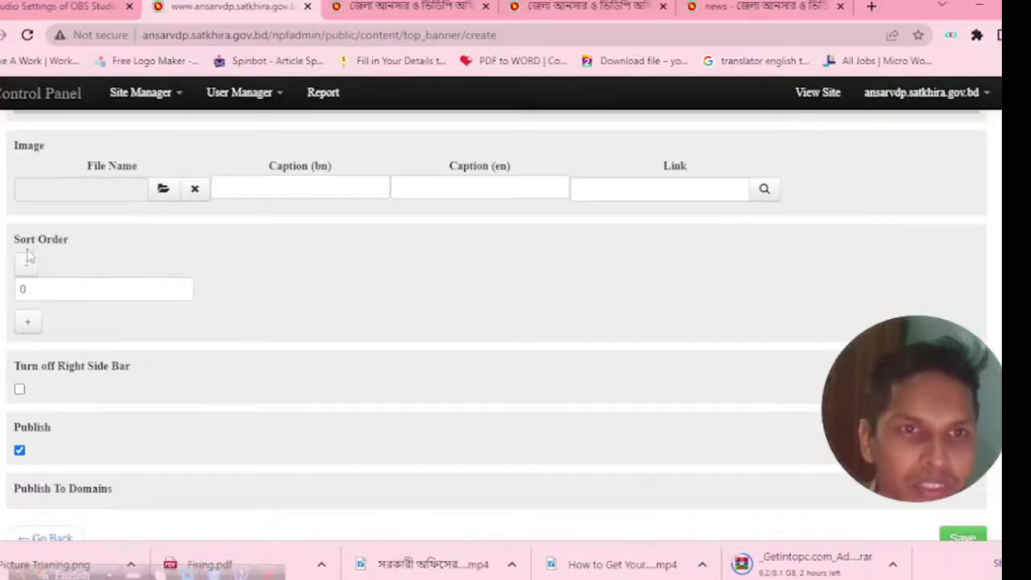
Set the new banner's Sort Order to 1 with the spinner.
{"action": "left_click", "coordinate": [182, 286]}
{"action": "left_click", "coordinate": [183, 287]}
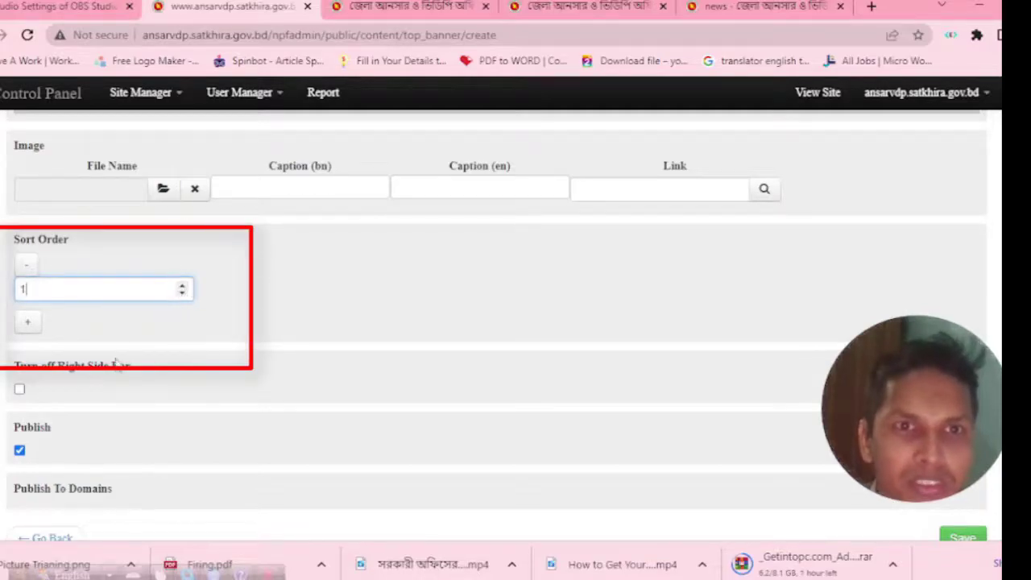
{"action": "scroll", "coordinate": [118, 372], "scroll_direction": "down", "scroll_amount": 1}
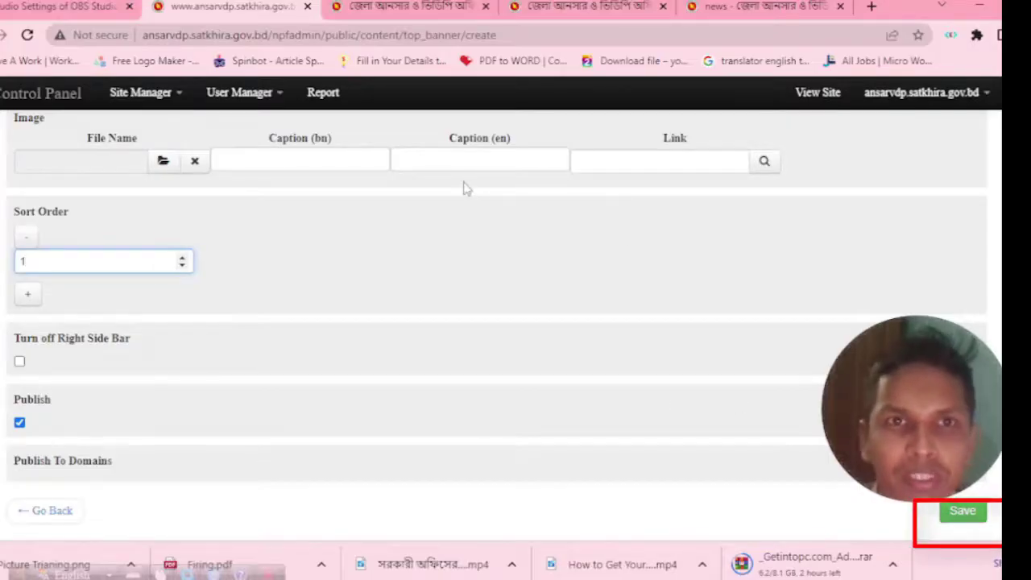
{"action": "scroll", "coordinate": [294, 274], "scroll_direction": "up", "scroll_amount": 3}
{"action": "left_click", "coordinate": [165, 94]}
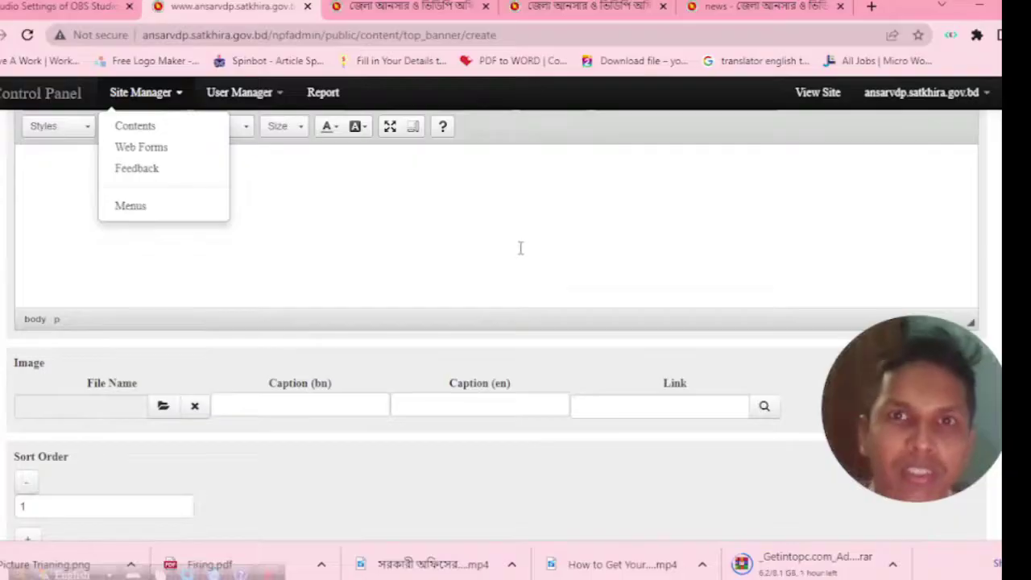
Go to Site Manager > Contents, glance at the public site, and return to the Content Type grid.
{"action": "left_click", "coordinate": [161, 125]}
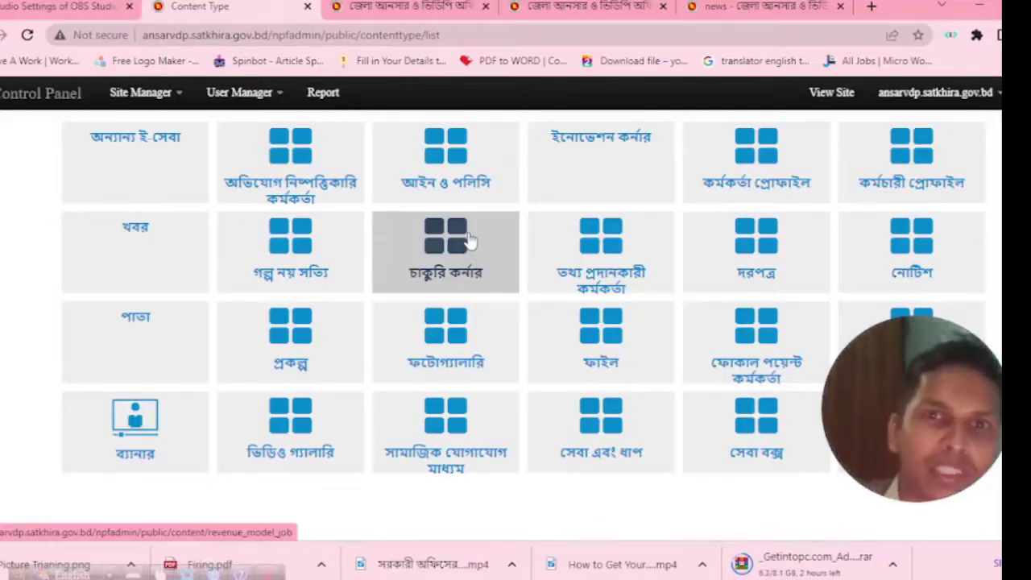
{"action": "left_click", "coordinate": [463, 6]}
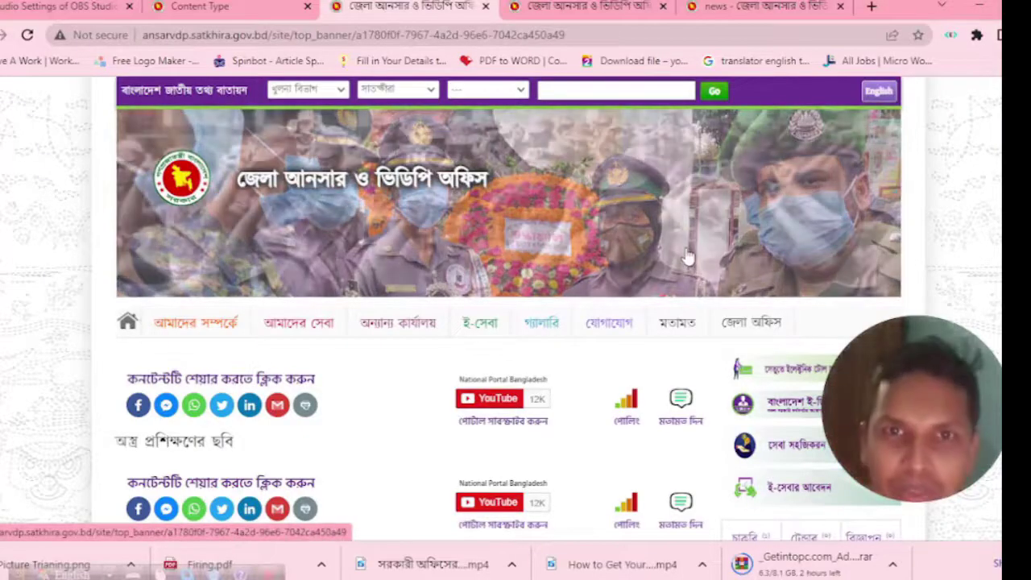
{"action": "left_click", "coordinate": [241, 6]}
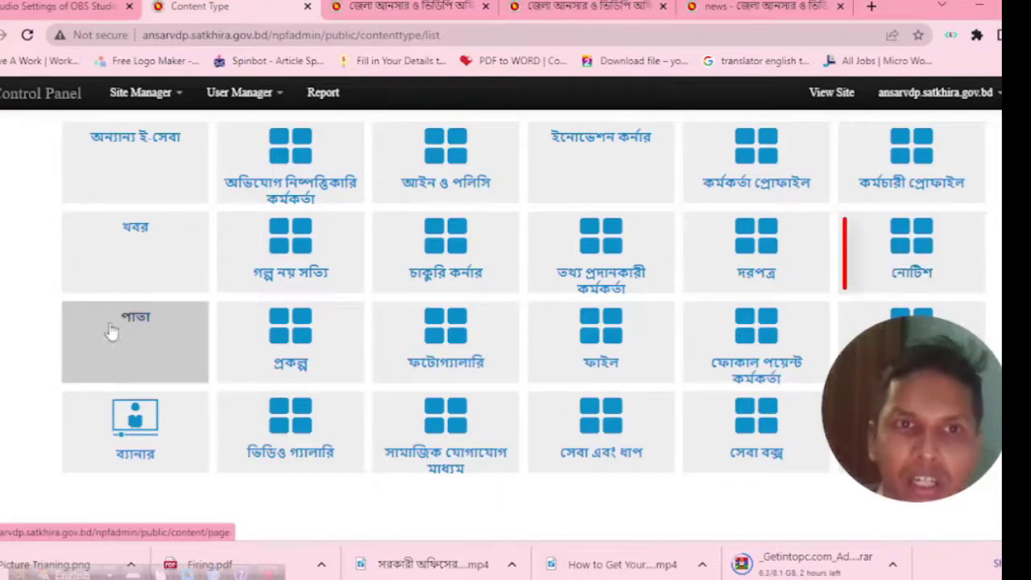
Open the নোটিশ list and start a new notice at its name field.
{"action": "left_click", "coordinate": [902, 260]}
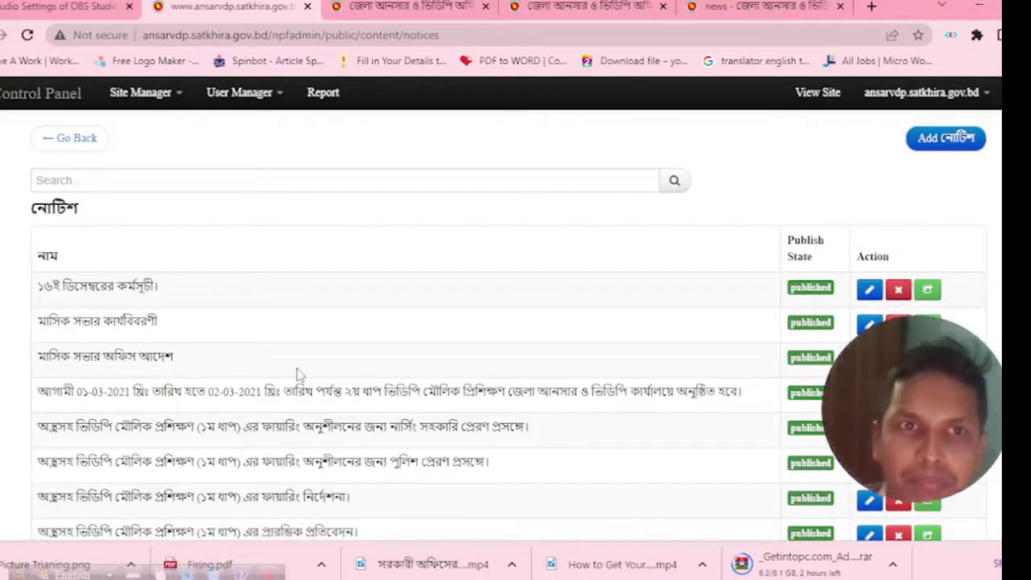
{"action": "scroll", "coordinate": [282, 345], "scroll_direction": "down", "scroll_amount": 9}
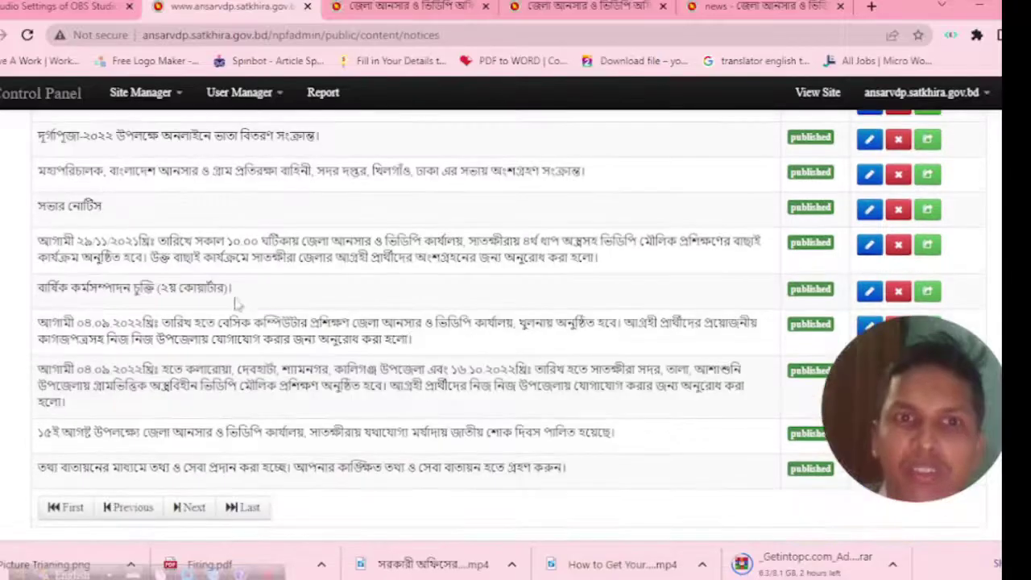
{"action": "scroll", "coordinate": [588, 389], "scroll_direction": "up", "scroll_amount": 5}
{"action": "scroll", "coordinate": [588, 389], "scroll_direction": "up", "scroll_amount": 3}
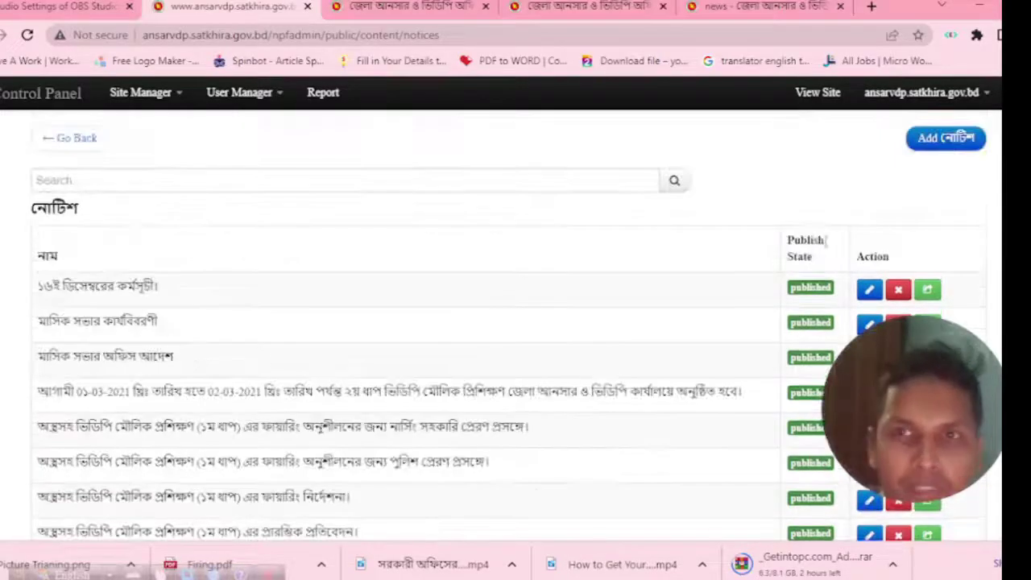
{"action": "left_click", "coordinate": [936, 142]}
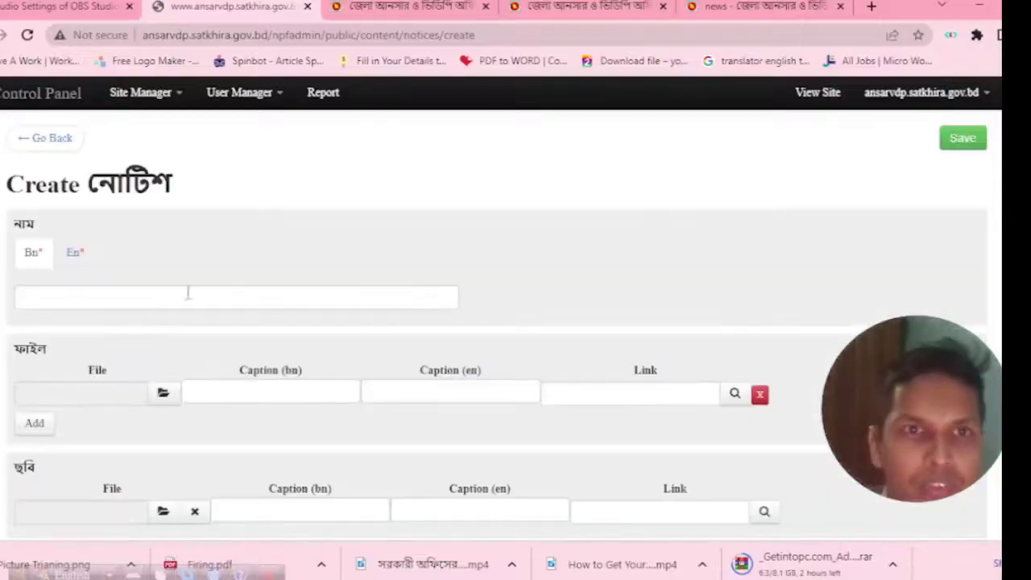
{"action": "left_click", "coordinate": [38, 297]}
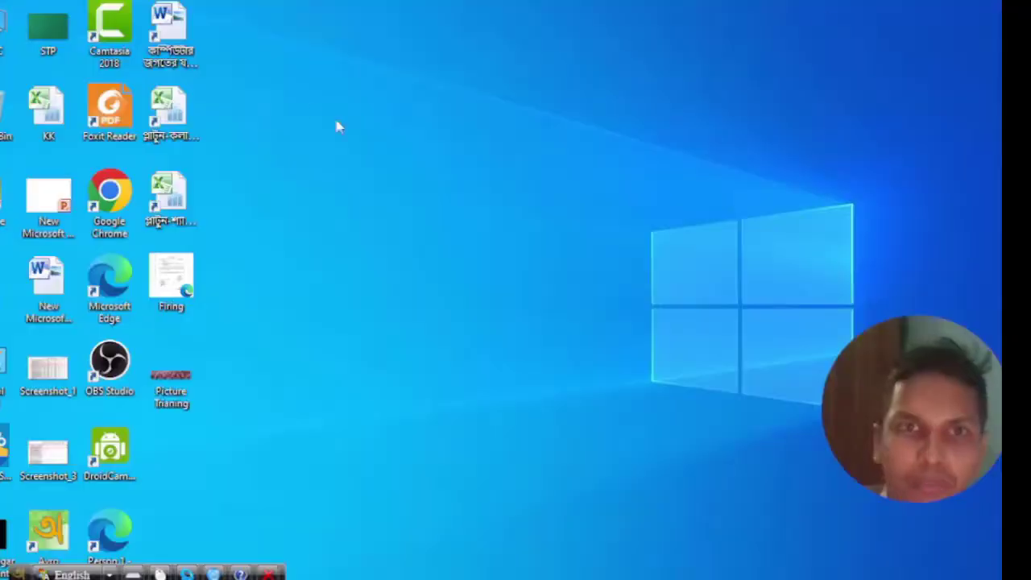
Refresh the desktop, then return to the blank notice form's name field.
{"action": "right_click", "coordinate": [311, 104]}
{"action": "left_click", "coordinate": [346, 153]}
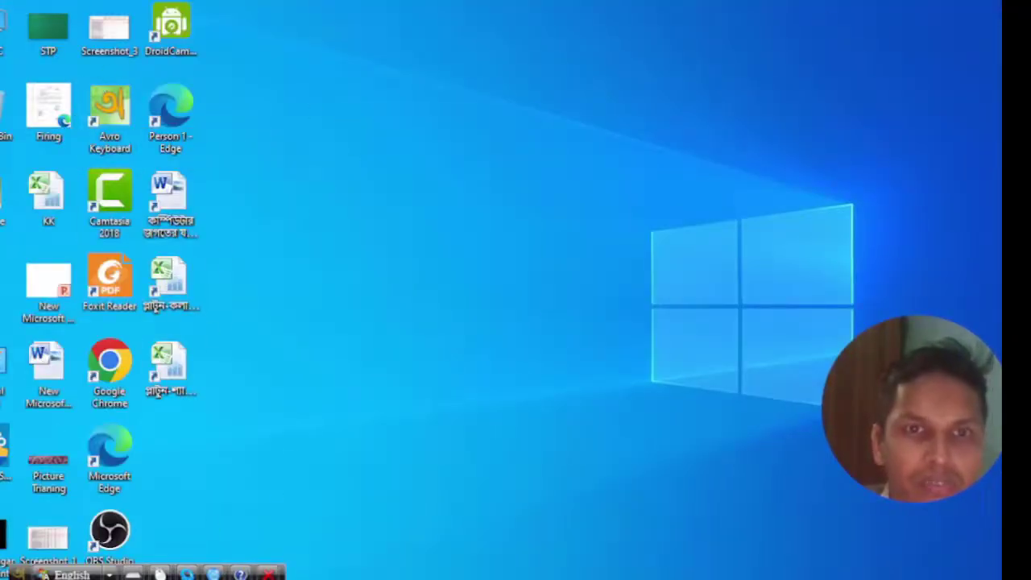
{"action": "left_click", "coordinate": [620, 523]}
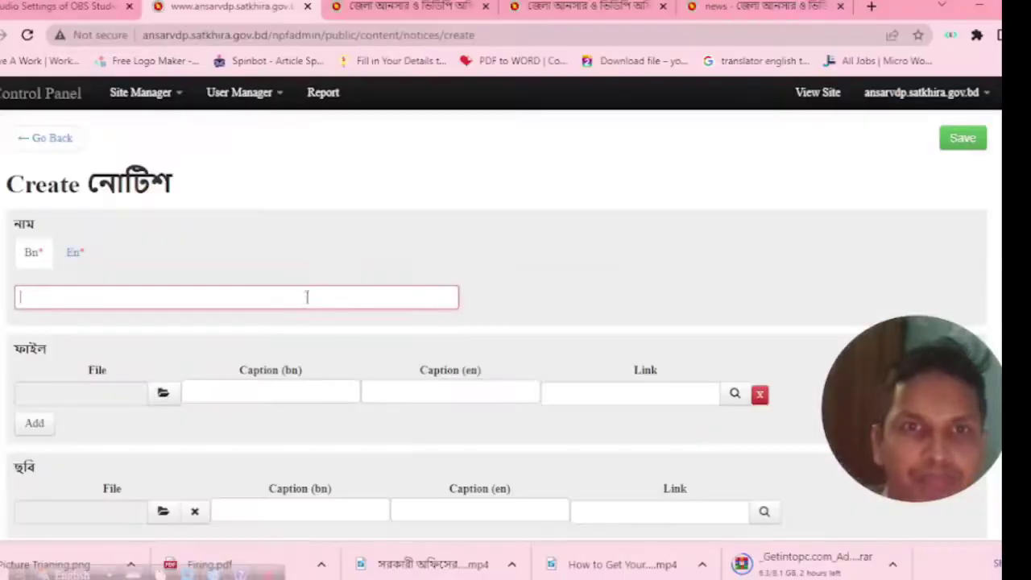
{"action": "left_click", "coordinate": [130, 300]}
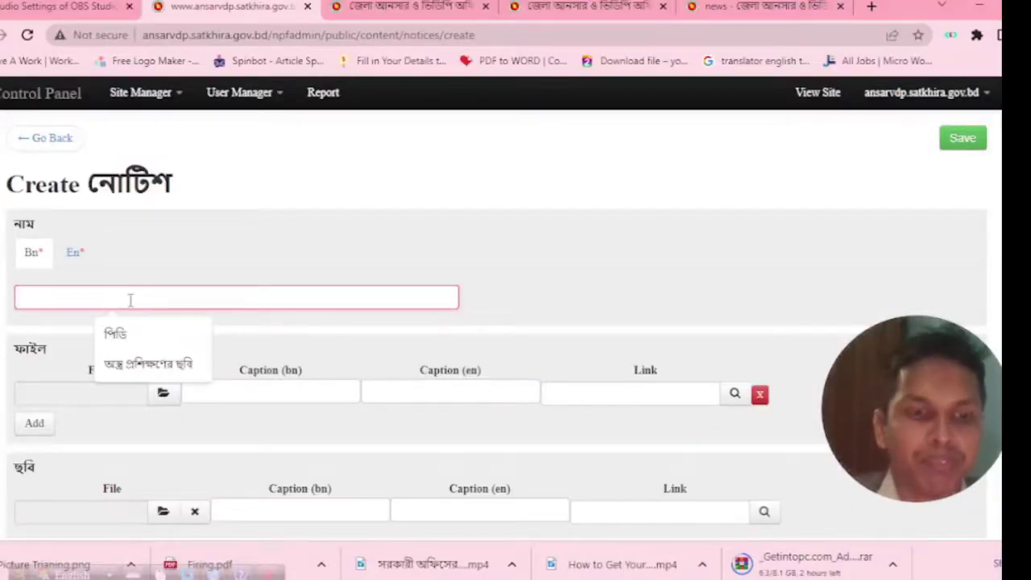
Name the notice 'অস্ত্র প্রশিক্ষণের আফিসারদের' in Bengali and 'Arms Training Office Order' in English.
{"action": "key", "text": "Escape"}
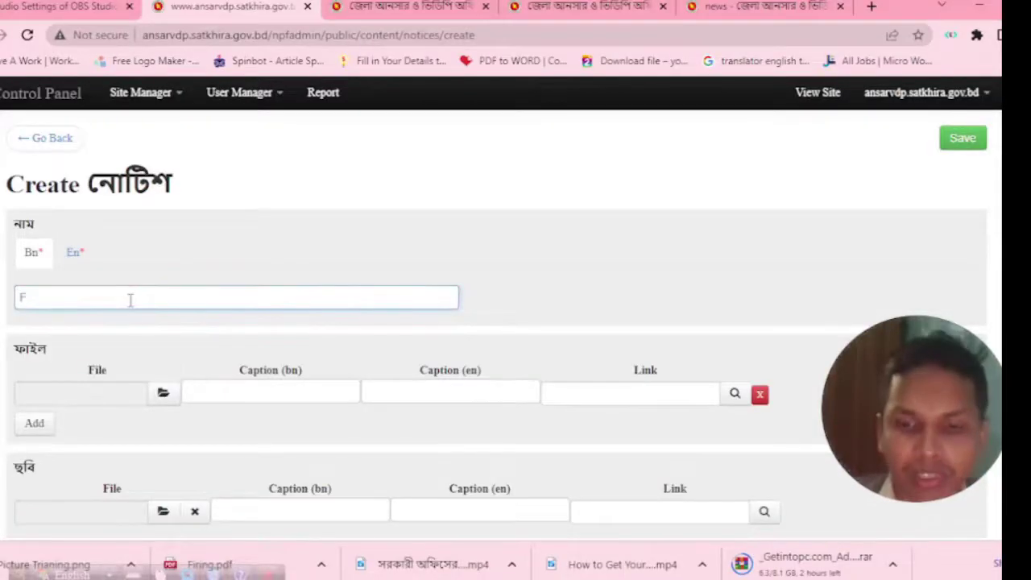
{"action": "type", "text": "অ"}
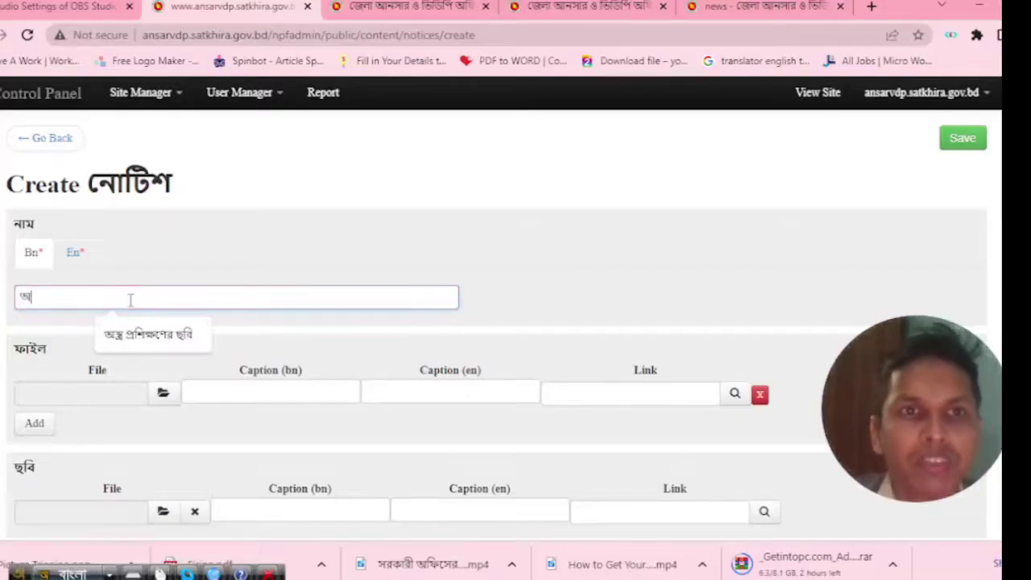
{"action": "type", "text": "স্ত্র প্র"}
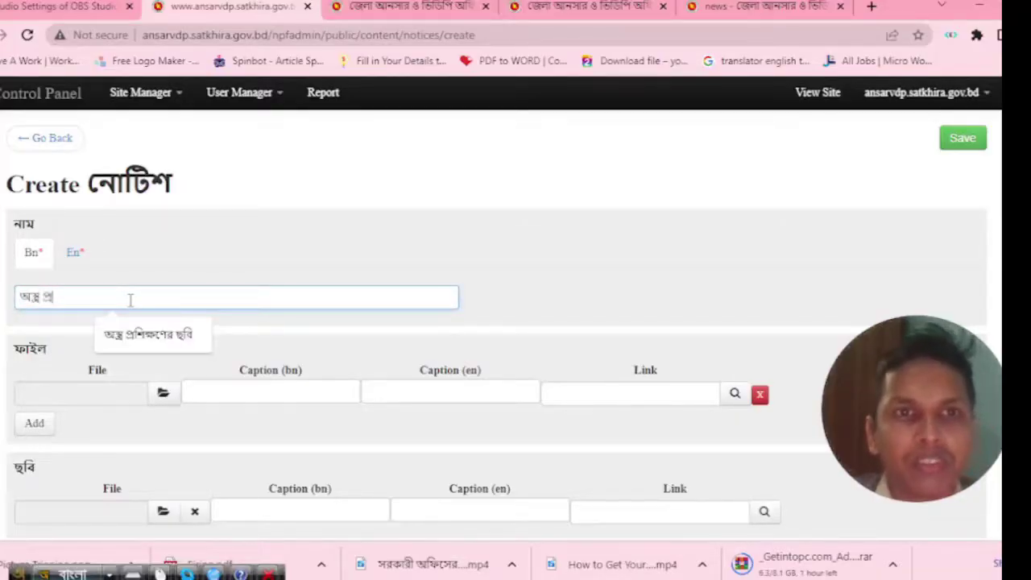
{"action": "type", "text": "শিক্ষণে"}
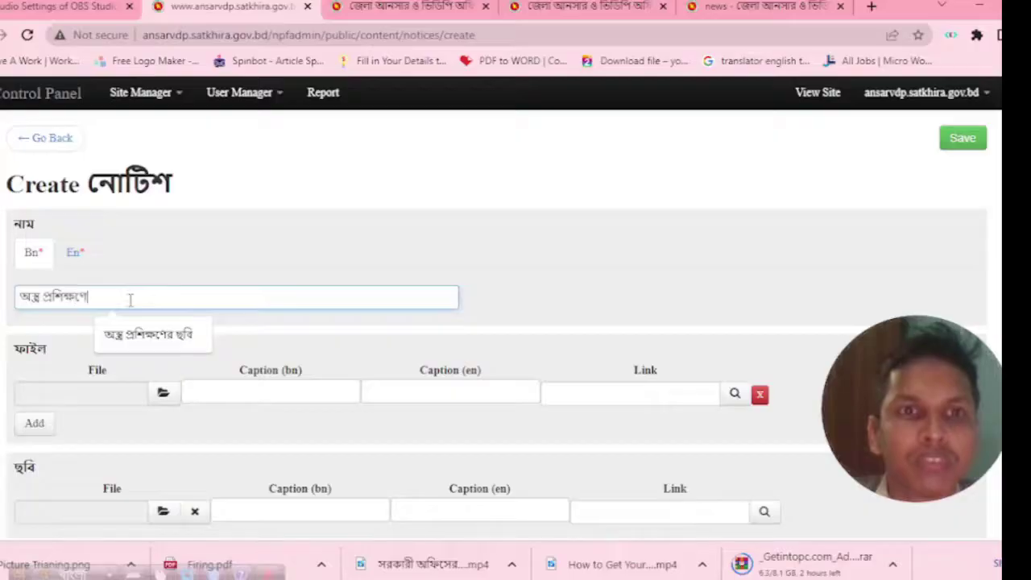
{"action": "type", "text": "র আ"}
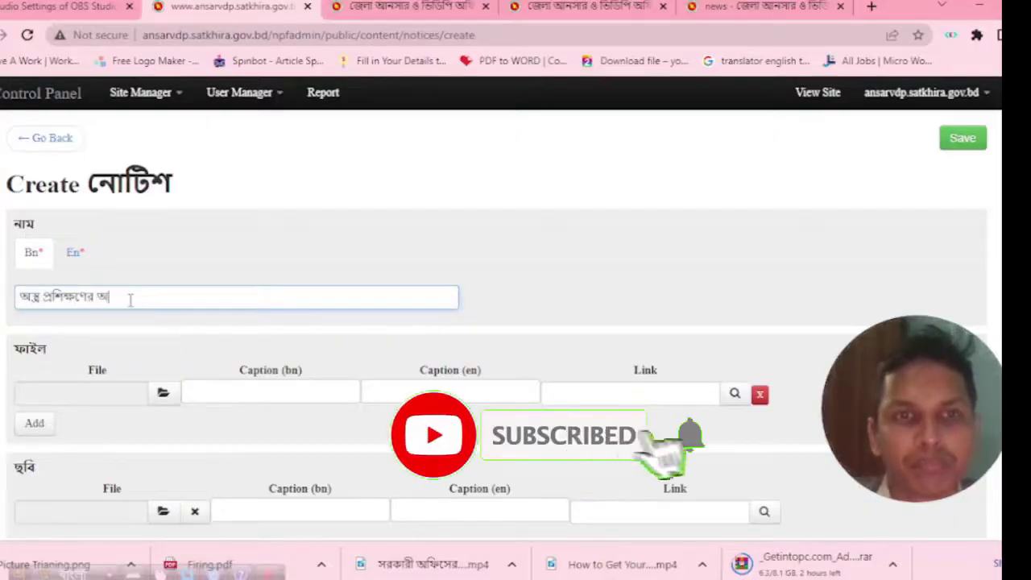
{"action": "type", "text": "ফিসারদে"}
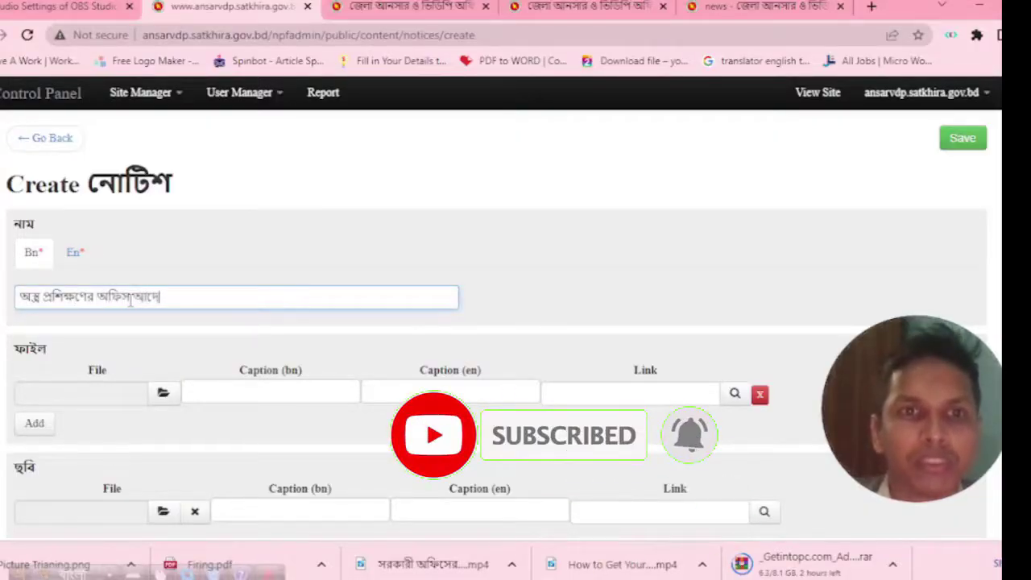
{"action": "type", "text": "র"}
{"action": "left_click", "coordinate": [81, 255]}
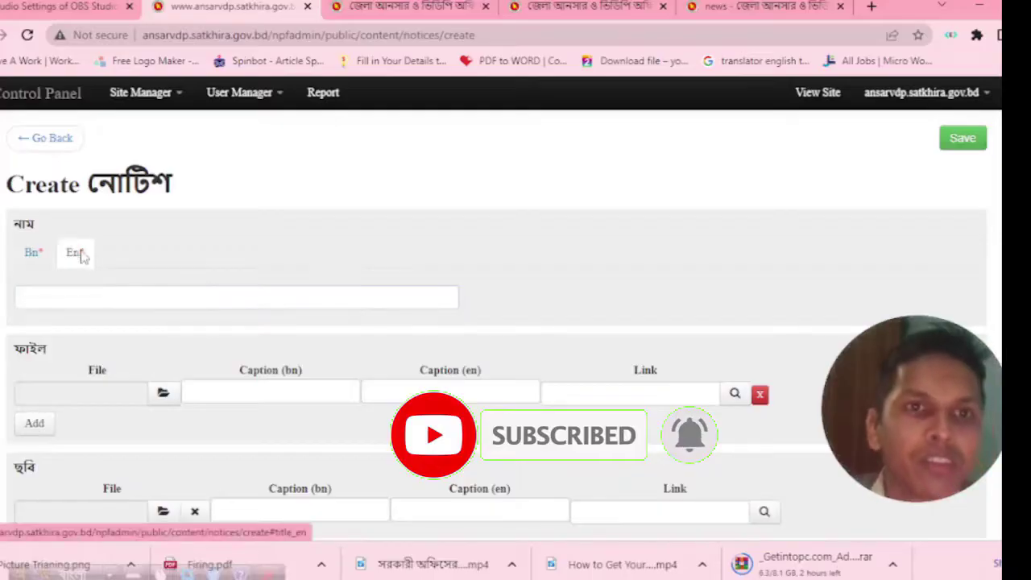
{"action": "left_click", "coordinate": [87, 297]}
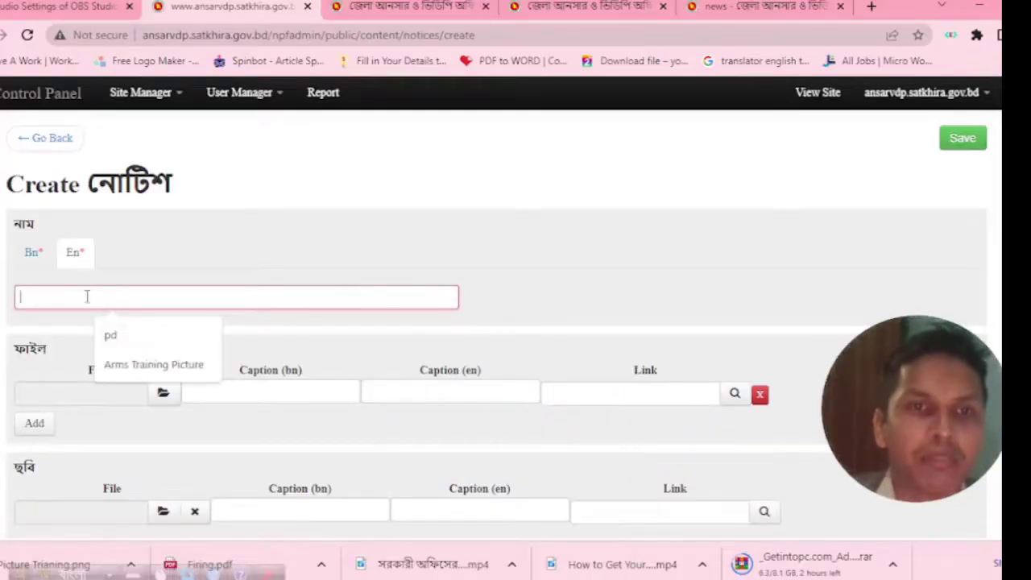
{"action": "type", "text": "শ"}
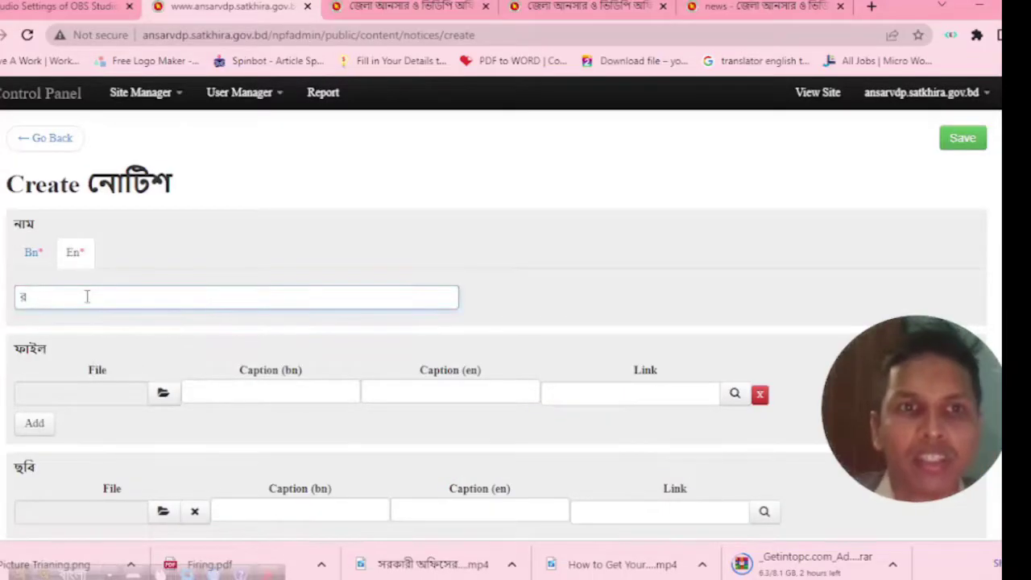
{"action": "key", "text": "BackSpace"}
{"action": "key", "text": "F12"}
{"action": "type", "text": "A"}
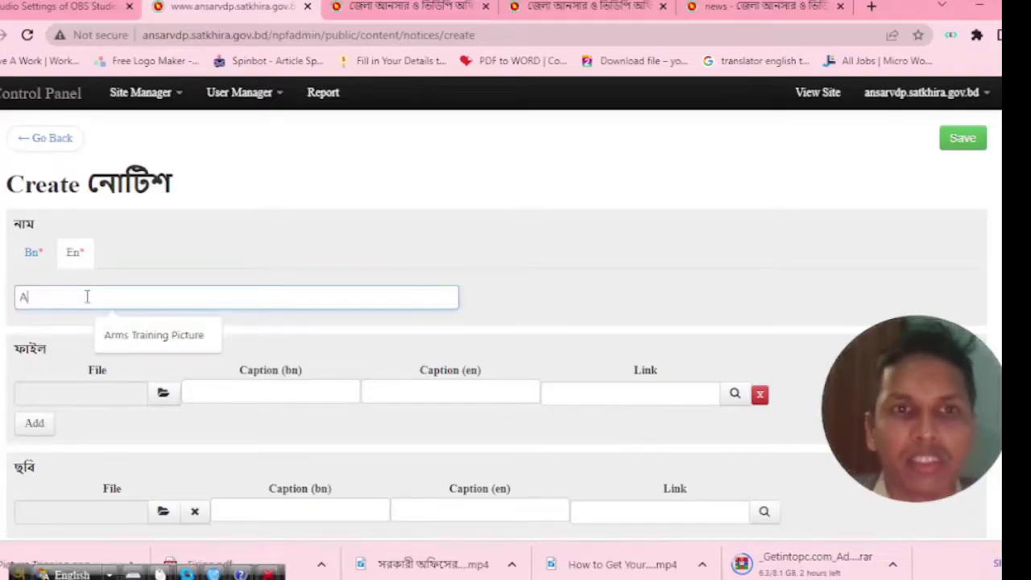
{"action": "type", "text": "r"}
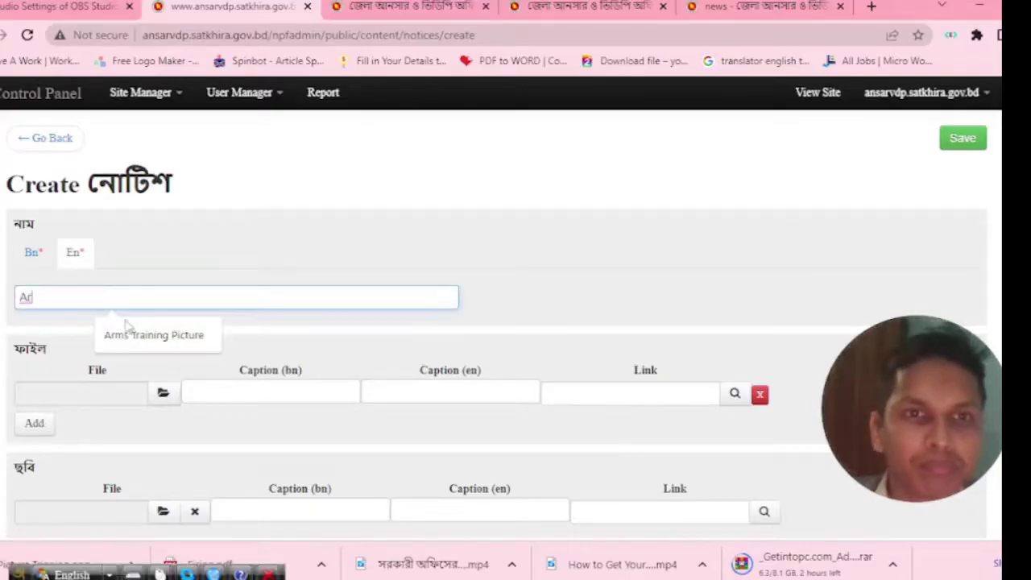
{"action": "left_click", "coordinate": [125, 330]}
{"action": "key", "text": "BackSpace"}
{"action": "key", "text": "BackSpace"}
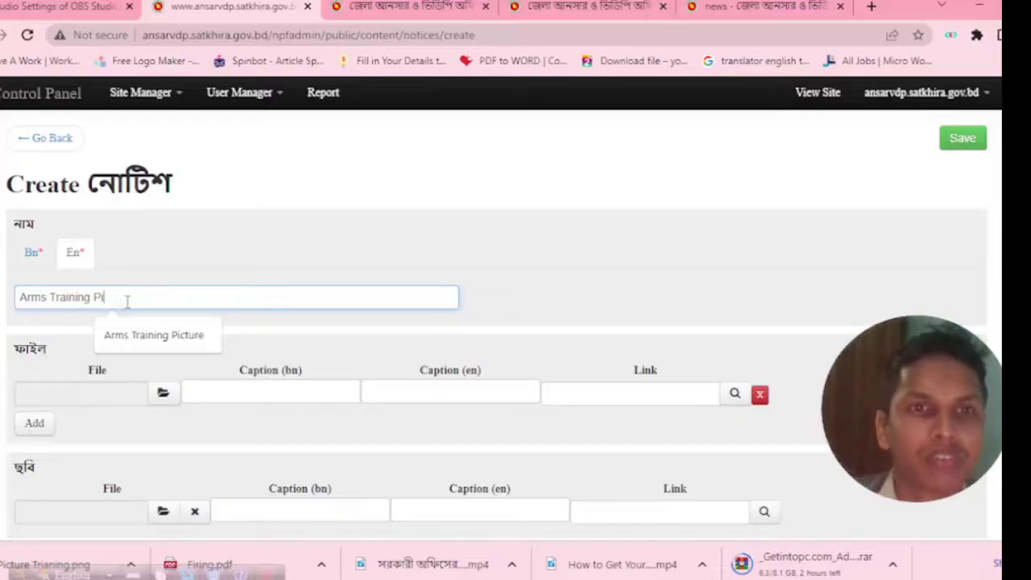
{"action": "type", "text": "Off"}
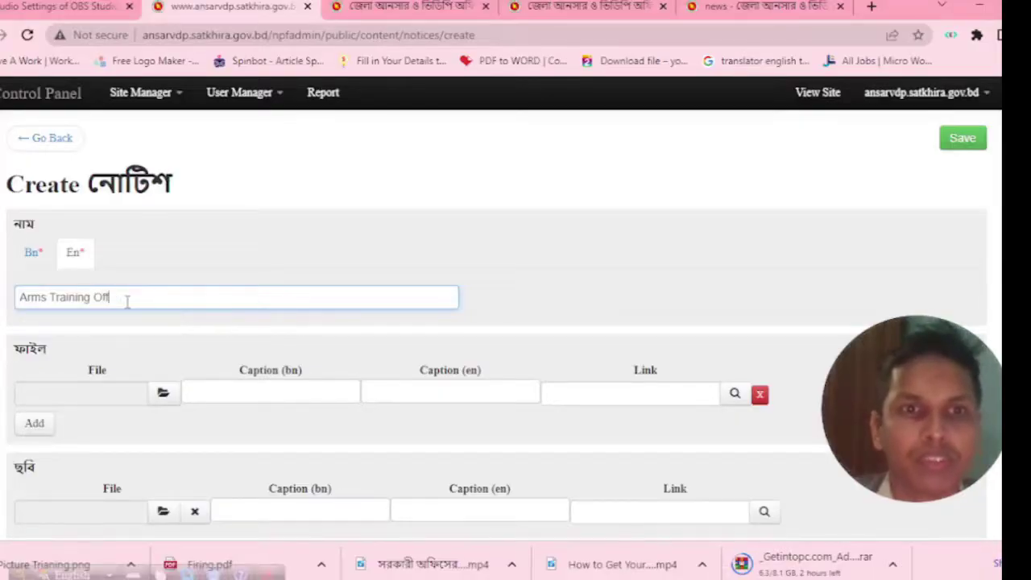
{"action": "type", "text": "ice Or"}
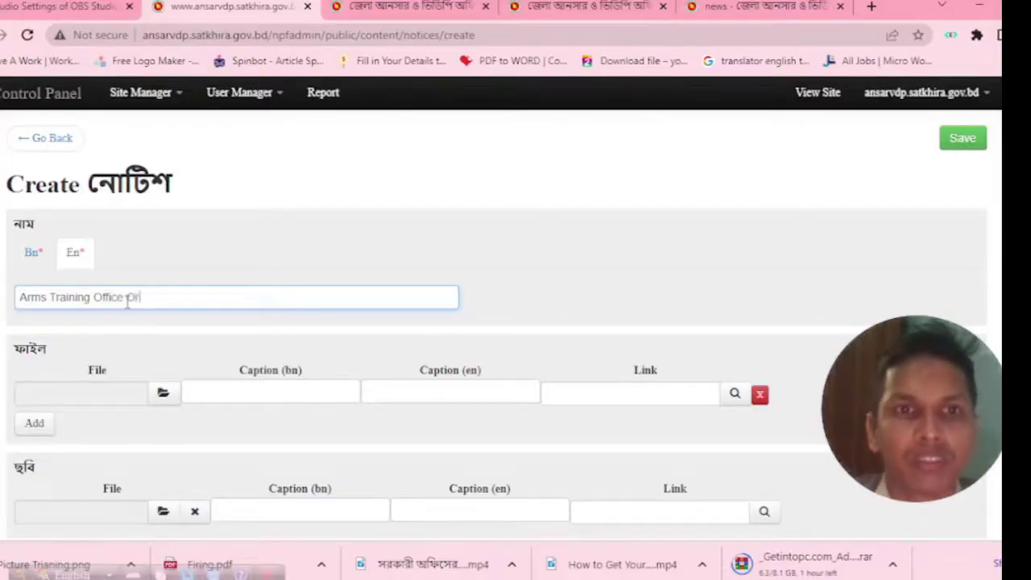
{"action": "type", "text": "der"}
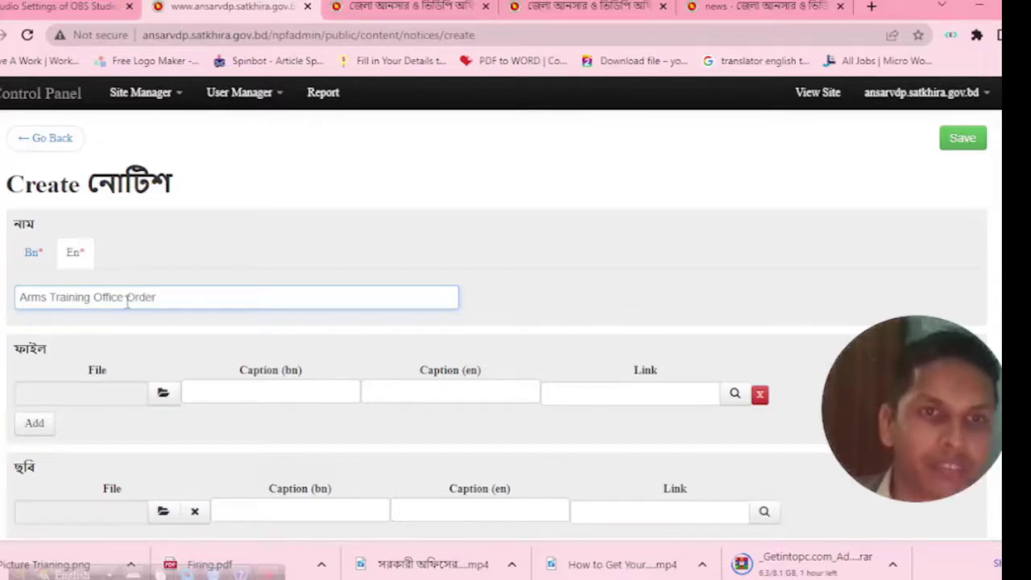
Open the file chooser for the notice's File field.
{"action": "left_click", "coordinate": [219, 334]}
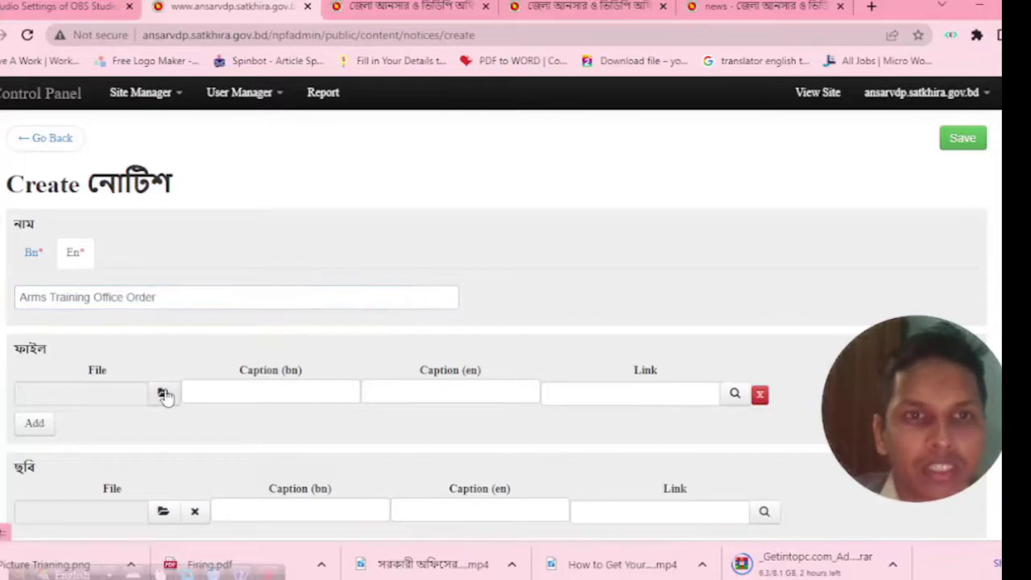
{"action": "left_click", "coordinate": [164, 395]}
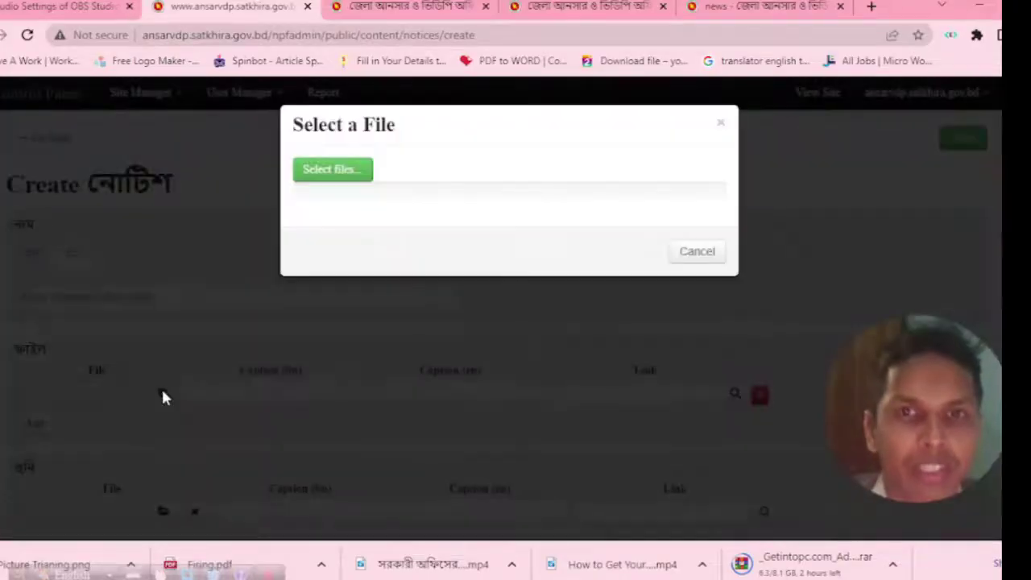
{"action": "left_click", "coordinate": [161, 318]}
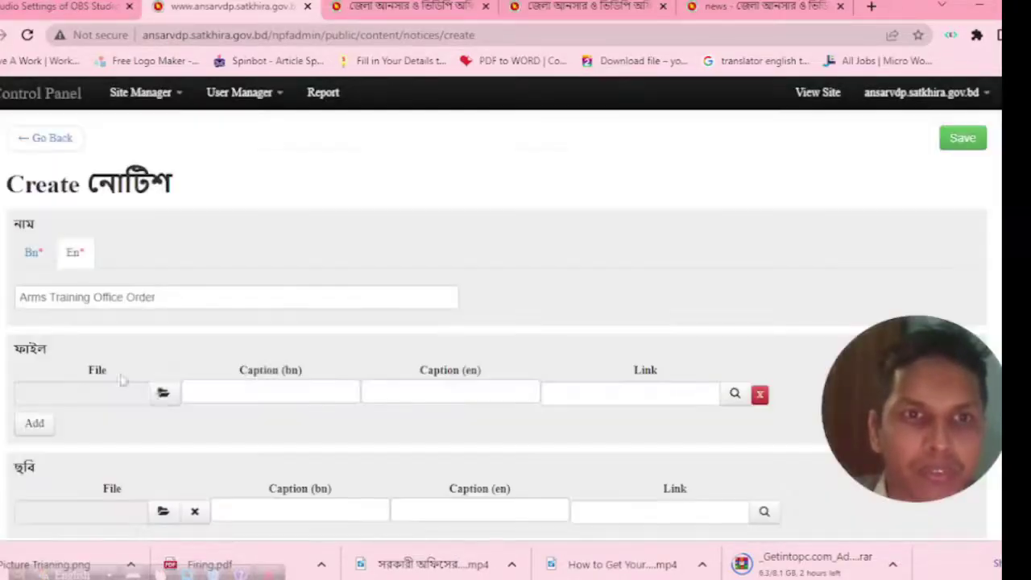
{"action": "left_click", "coordinate": [163, 394]}
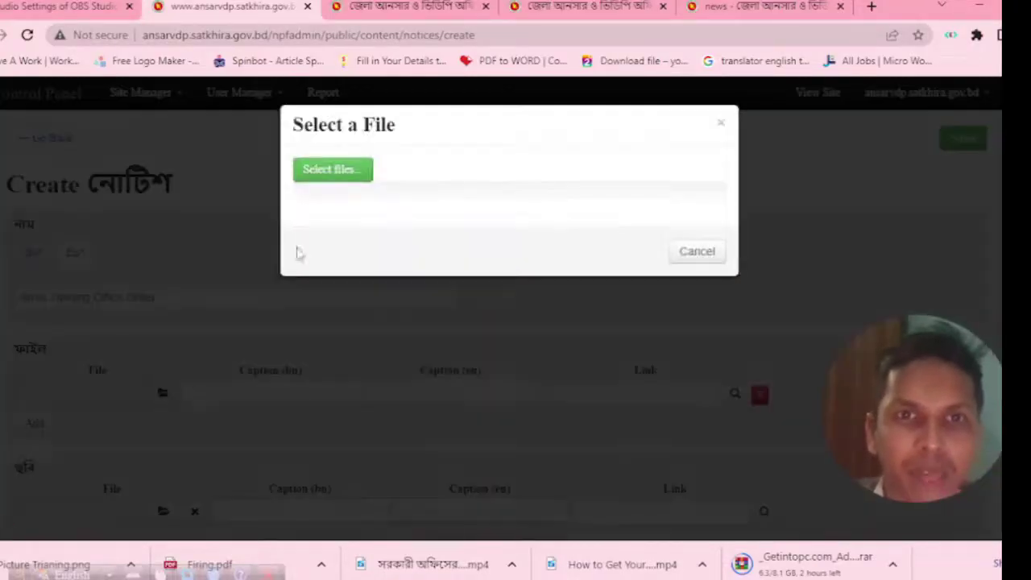
Upload the Firing PDF from the Desktop as the notice's attachment.
{"action": "left_click", "coordinate": [322, 171]}
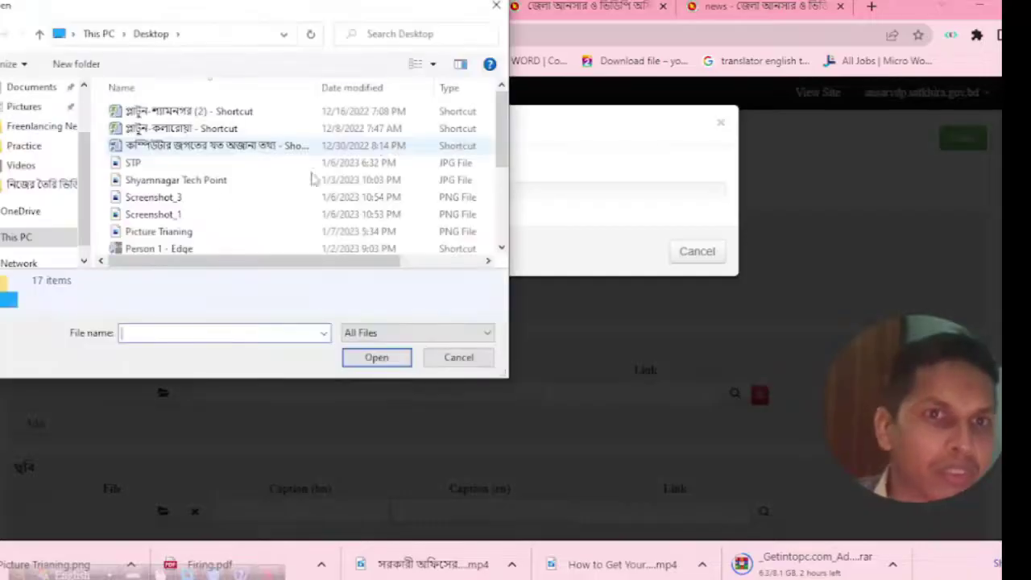
{"action": "scroll", "coordinate": [199, 208], "scroll_direction": "down", "scroll_amount": 1}
{"action": "scroll", "coordinate": [197, 218], "scroll_direction": "up", "scroll_amount": 1}
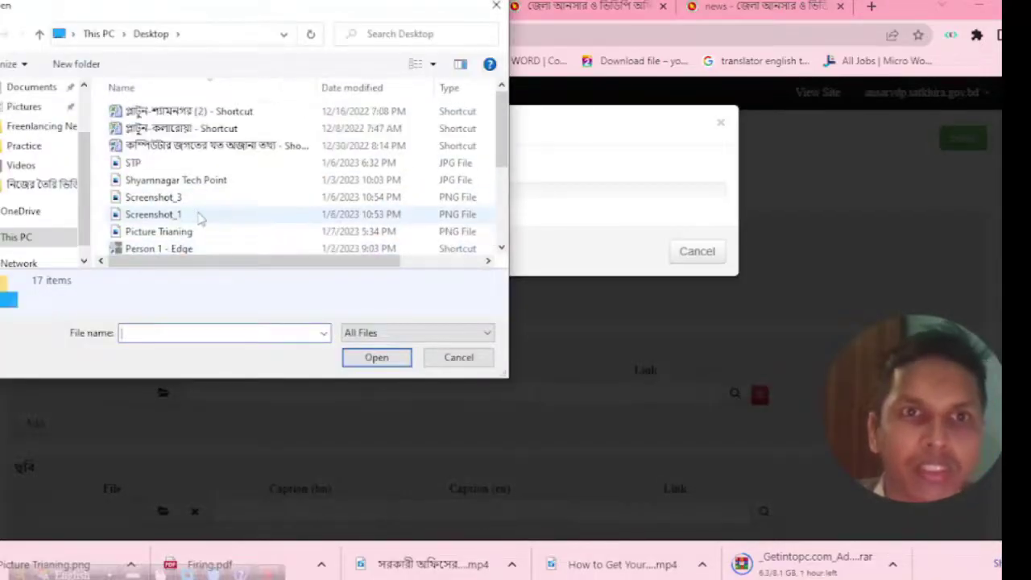
{"action": "scroll", "coordinate": [69, 125], "scroll_direction": "up", "scroll_amount": 2}
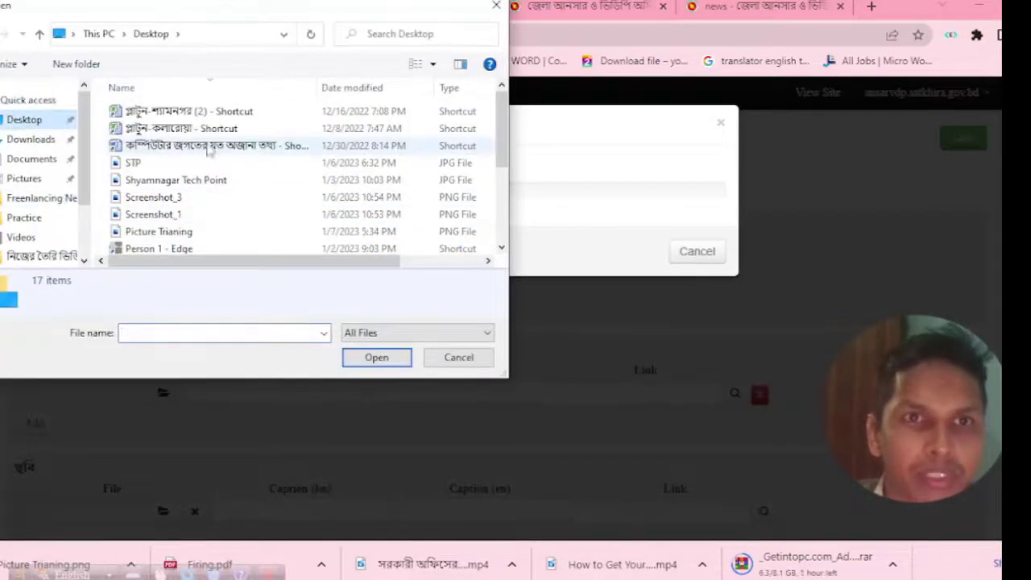
{"action": "scroll", "coordinate": [205, 189], "scroll_direction": "down", "scroll_amount": 1}
{"action": "scroll", "coordinate": [190, 211], "scroll_direction": "down", "scroll_amount": 1}
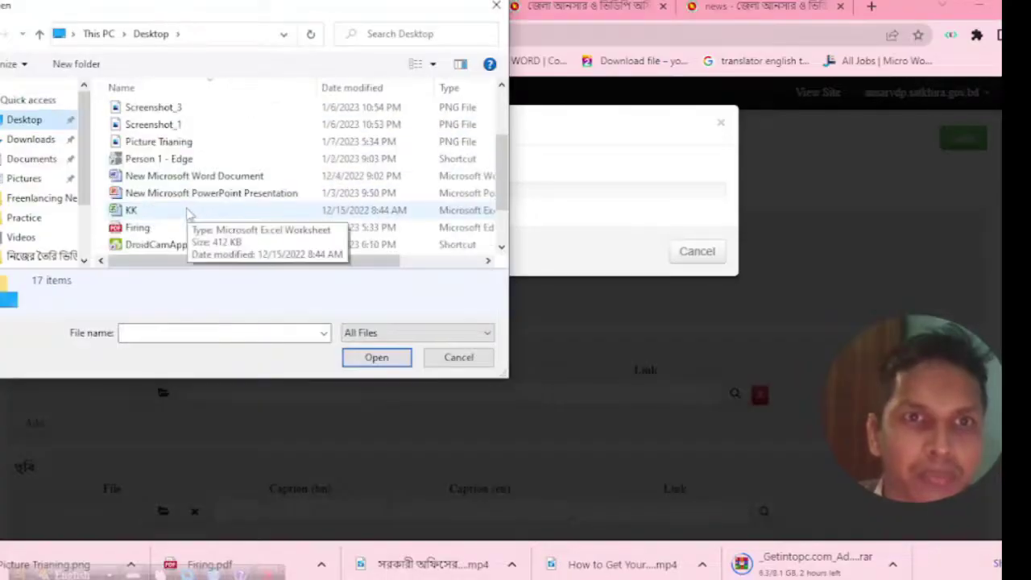
{"action": "scroll", "coordinate": [184, 206], "scroll_direction": "down", "scroll_amount": 2}
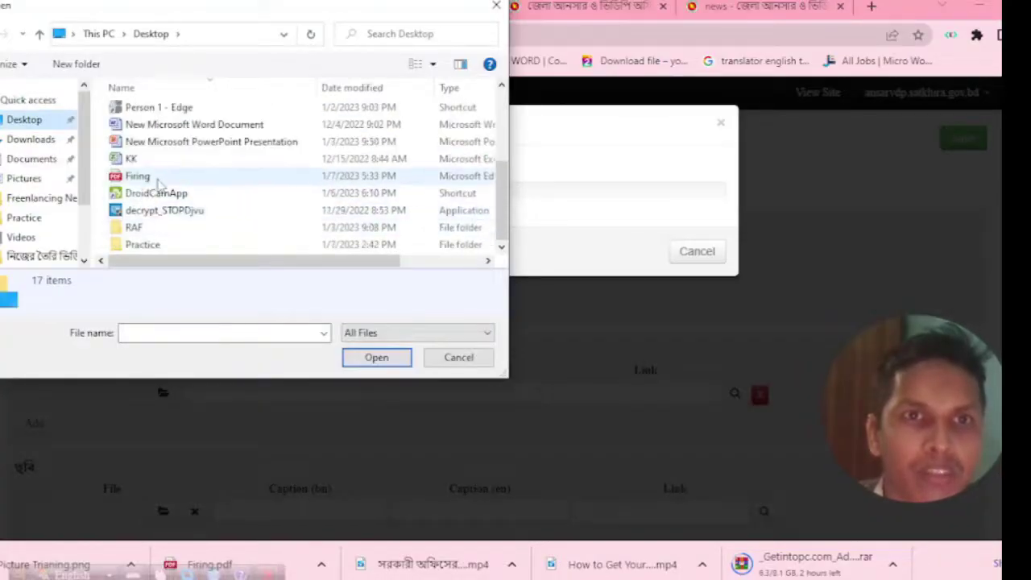
{"action": "left_click", "coordinate": [138, 176]}
{"action": "left_click", "coordinate": [376, 357]}
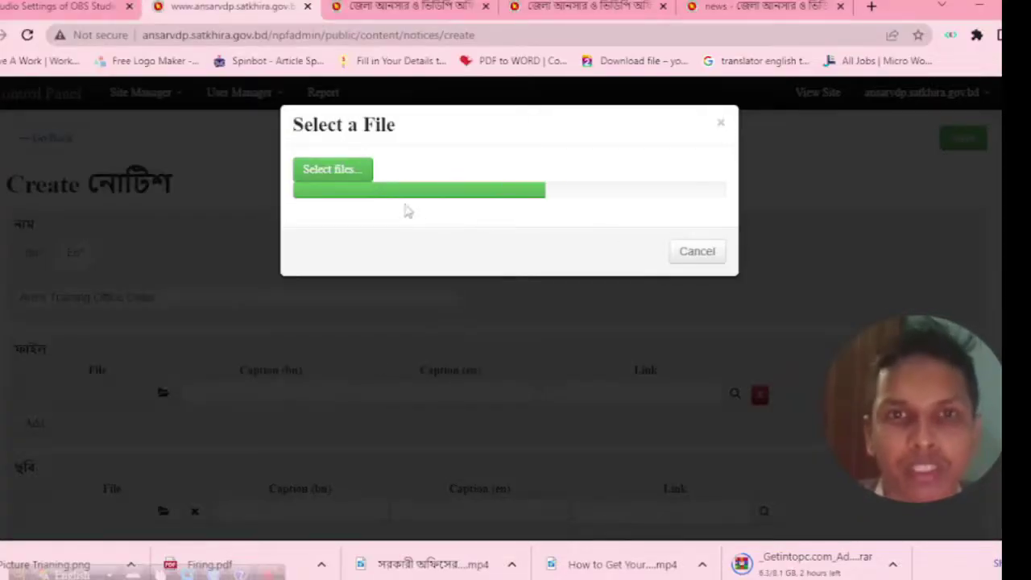
{"action": "left_click", "coordinate": [694, 267]}
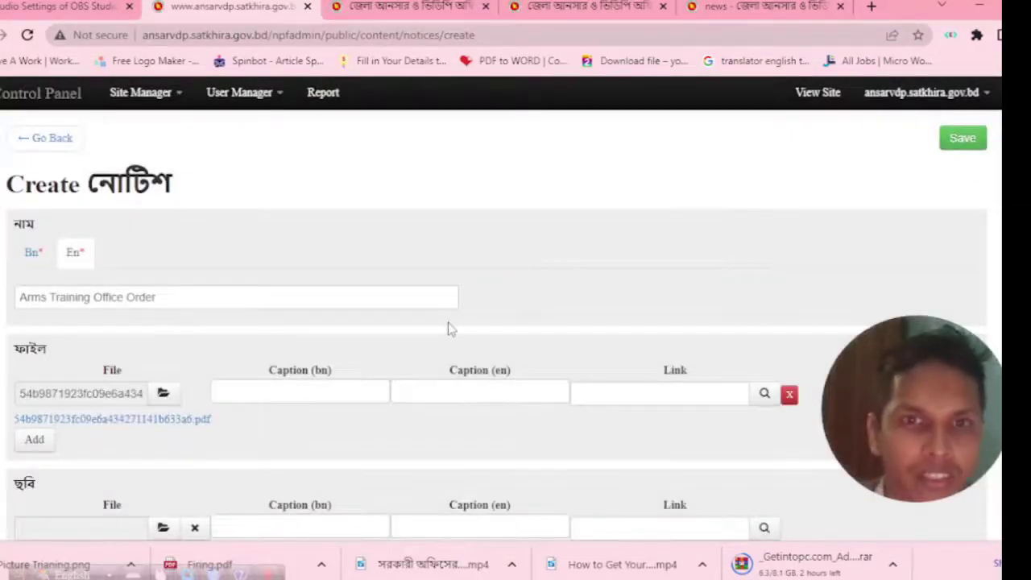
Set the notice's Publish Date to 7 January 2023.
{"action": "scroll", "coordinate": [325, 392], "scroll_direction": "down", "scroll_amount": 1}
{"action": "scroll", "coordinate": [244, 376], "scroll_direction": "down", "scroll_amount": 2}
{"action": "scroll", "coordinate": [165, 352], "scroll_direction": "up", "scroll_amount": 1}
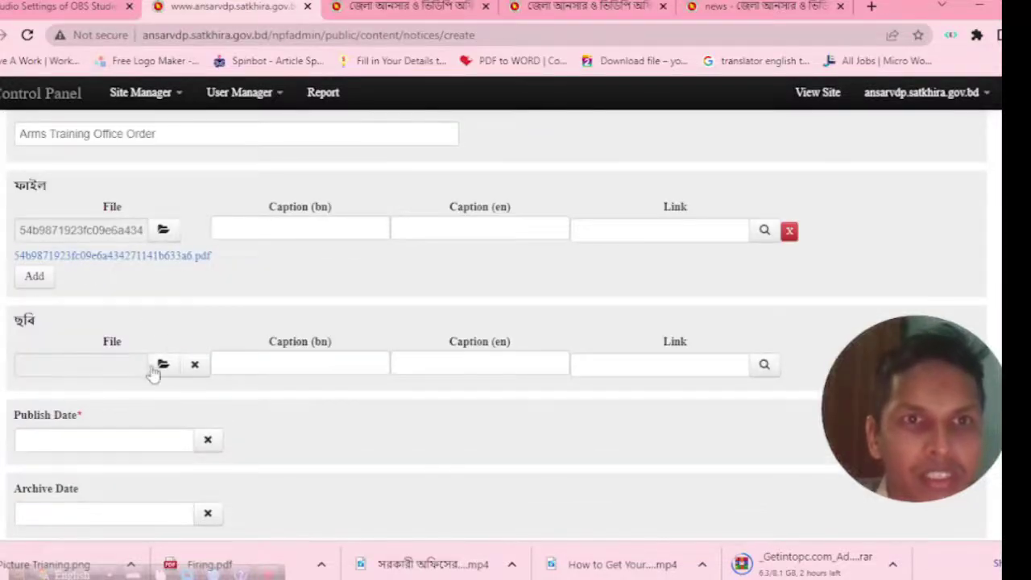
{"action": "scroll", "coordinate": [169, 338], "scroll_direction": "down", "scroll_amount": 1}
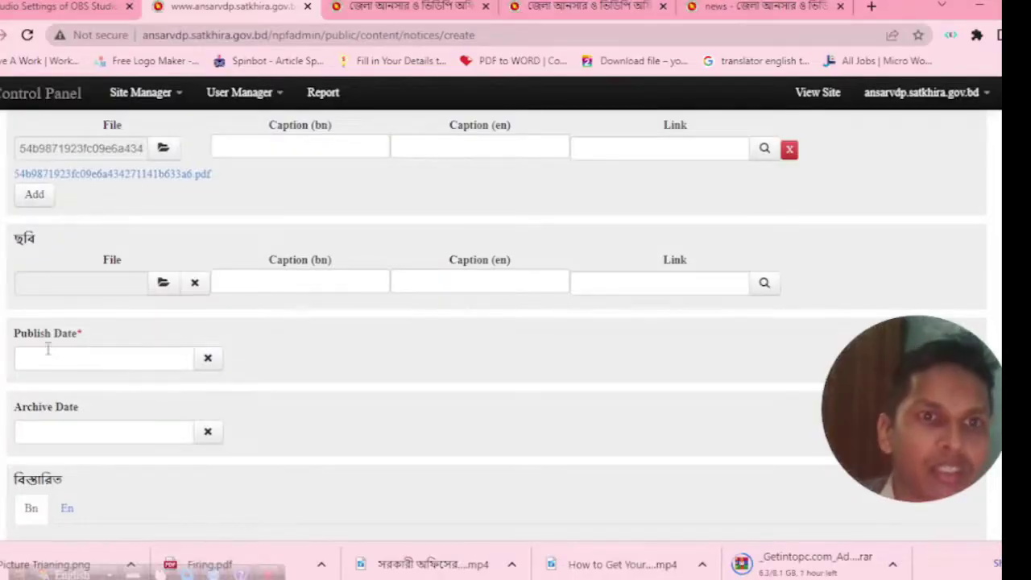
{"action": "key", "text": "ctrl+plus"}
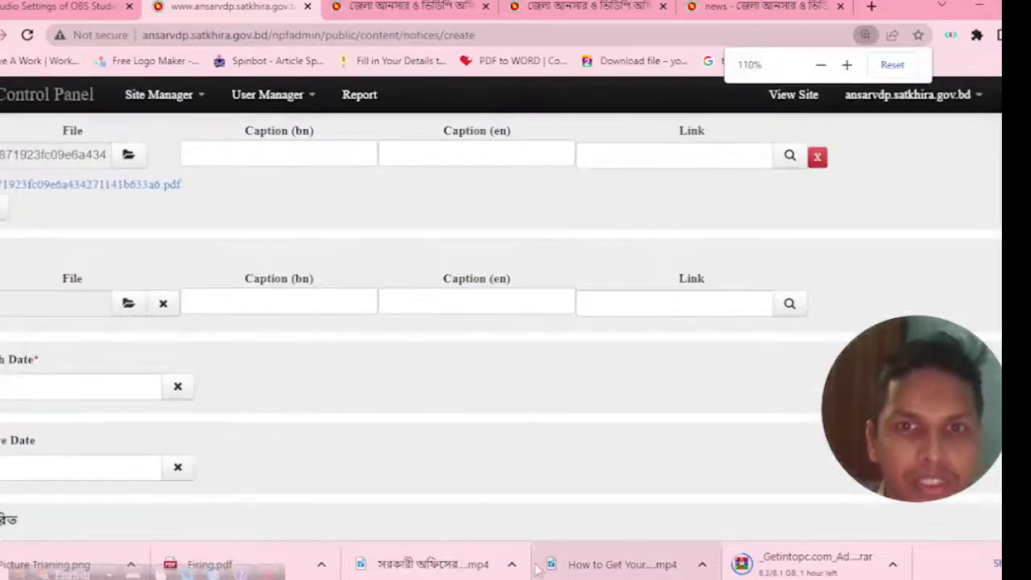
{"action": "scroll", "coordinate": [174, 478], "scroll_direction": "down", "scroll_amount": 1}
{"action": "key", "text": "ctrl+minus"}
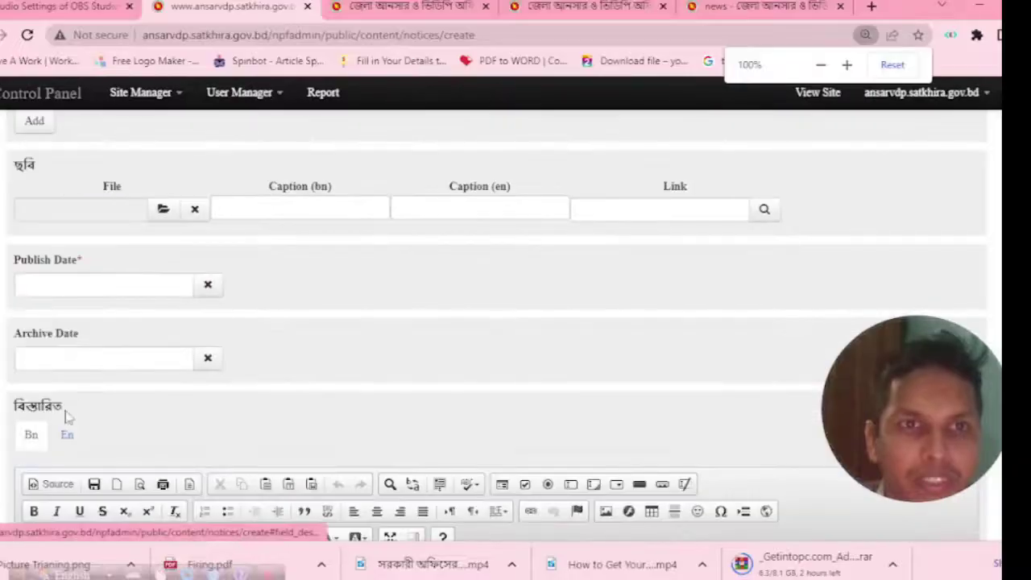
{"action": "left_click", "coordinate": [88, 285]}
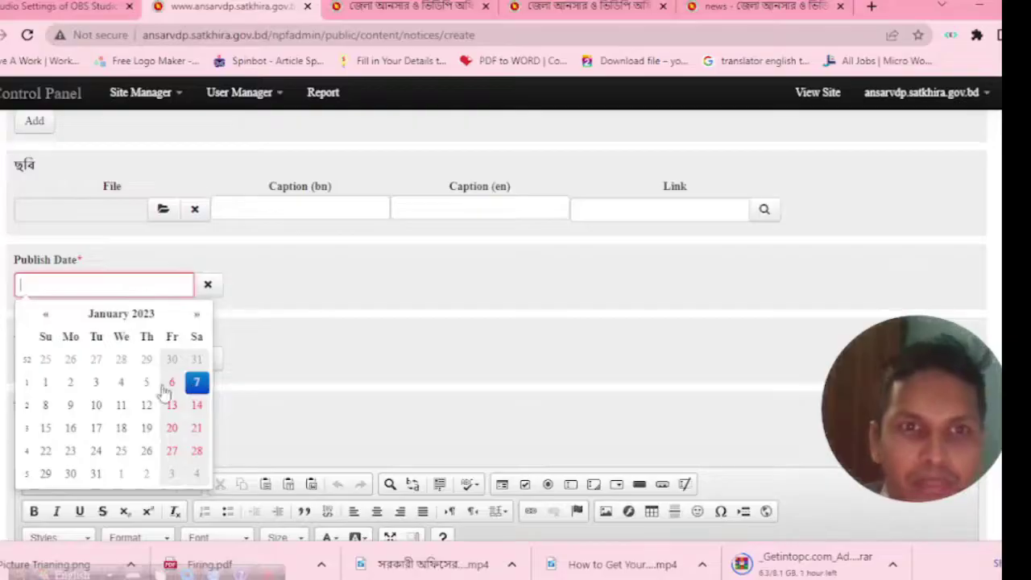
{"action": "left_click", "coordinate": [198, 383]}
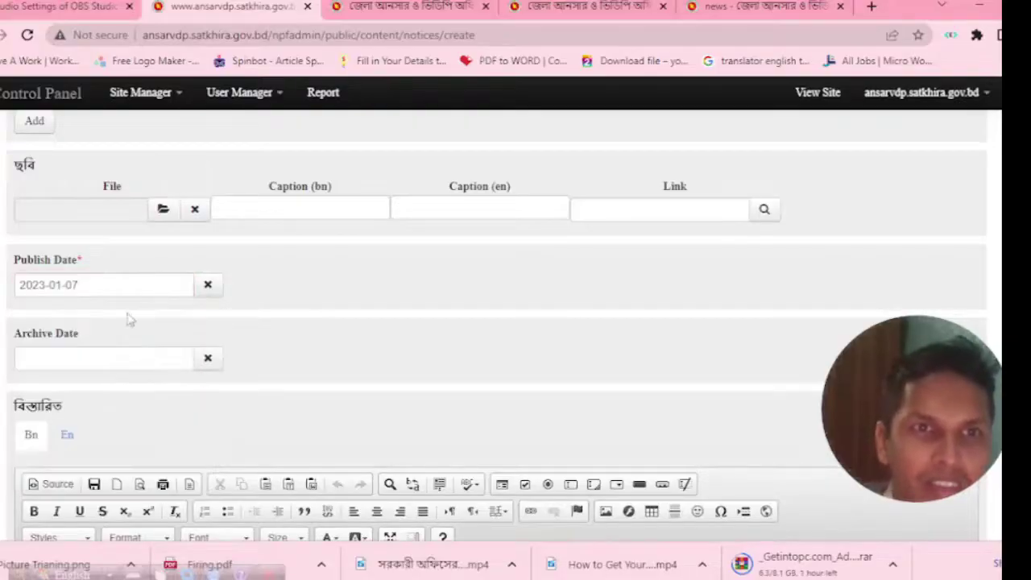
Set the notice's Archive Date to 31 January 2023, keeping the publish date at 7 January.
{"action": "left_click", "coordinate": [132, 361]}
{"action": "left_click", "coordinate": [304, 286]}
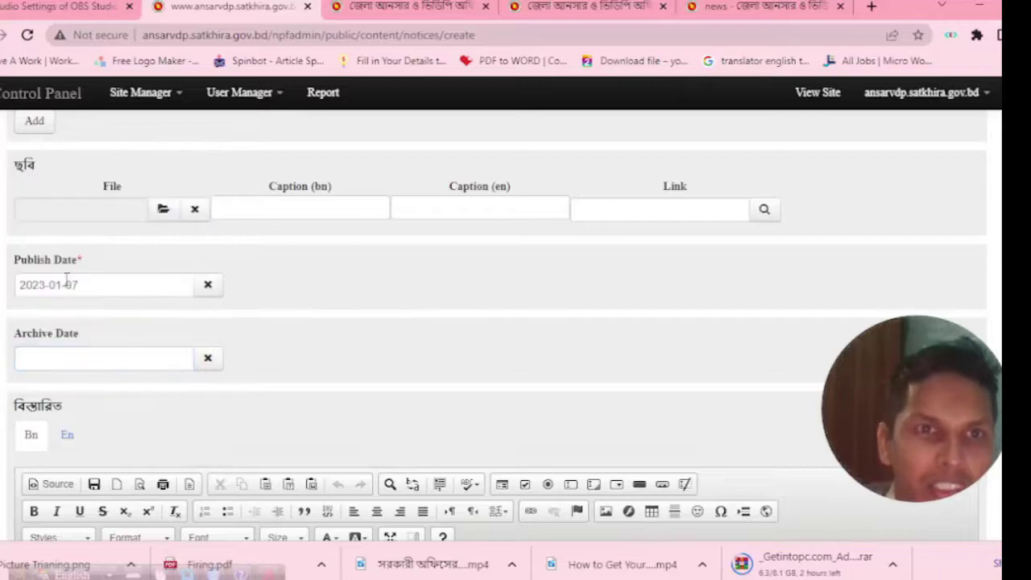
{"action": "left_click", "coordinate": [90, 285]}
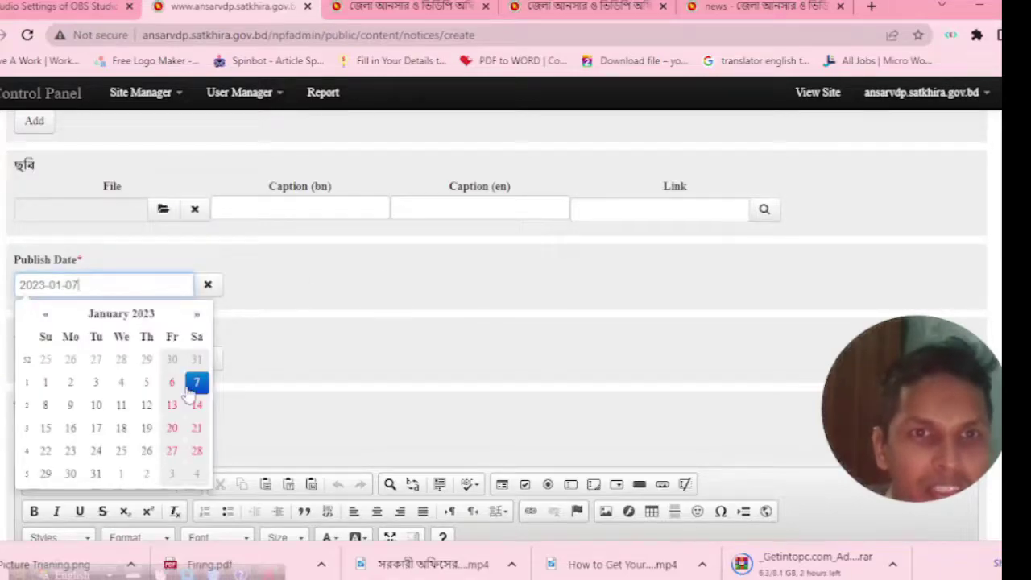
{"action": "left_click", "coordinate": [196, 384]}
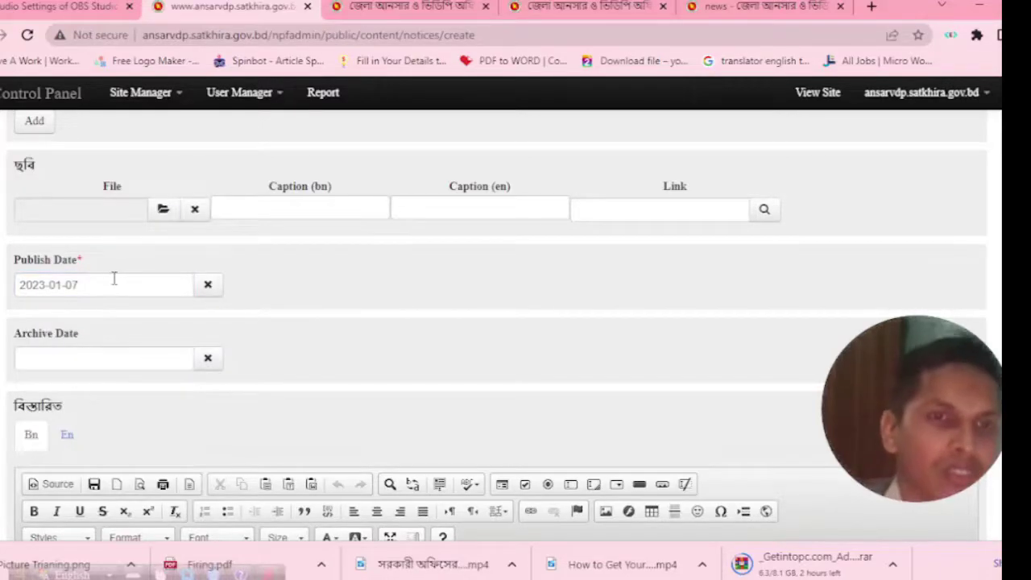
{"action": "left_click", "coordinate": [115, 354]}
{"action": "left_click", "coordinate": [264, 350]}
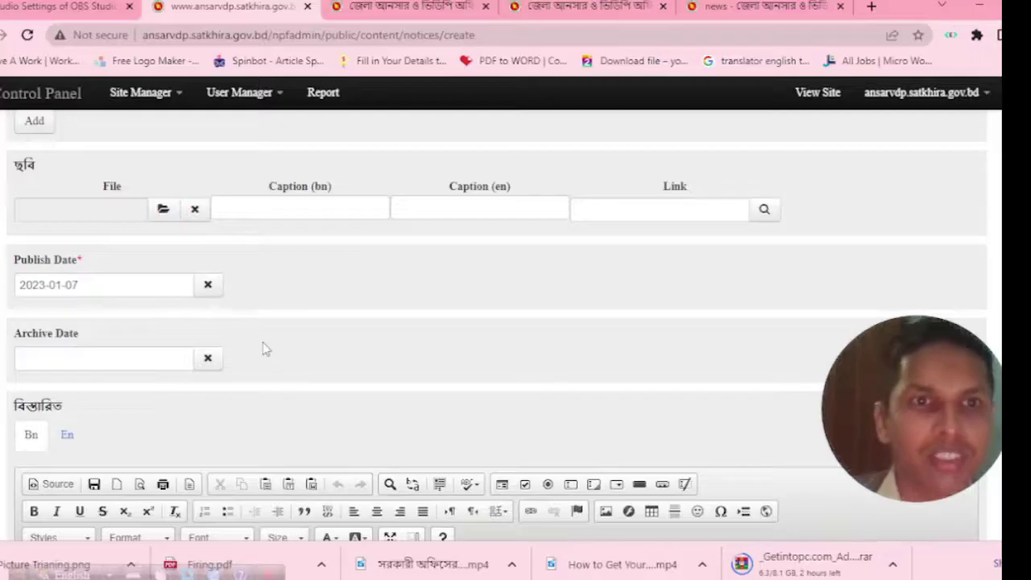
{"action": "left_click", "coordinate": [169, 354]}
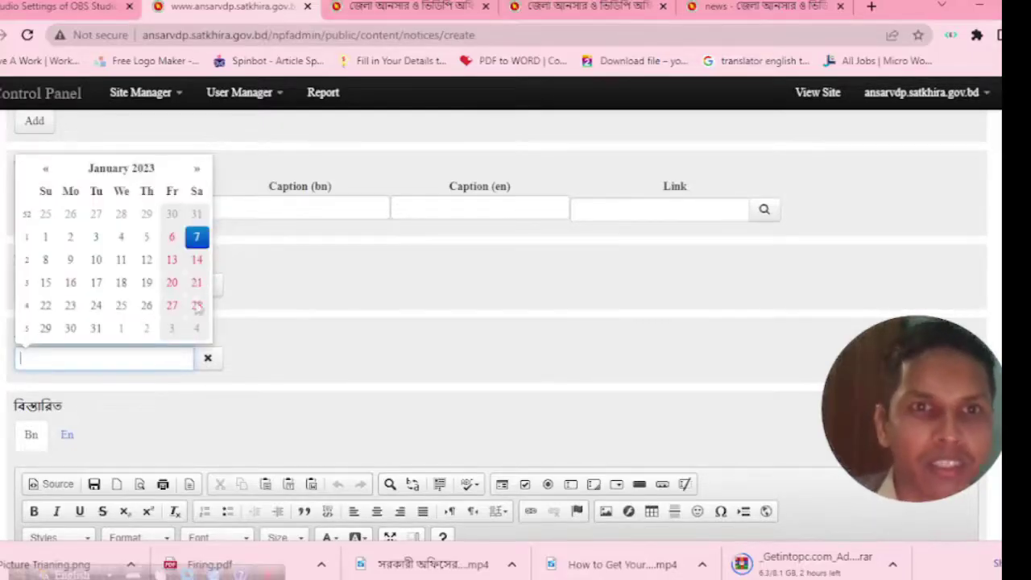
{"action": "left_click", "coordinate": [96, 328]}
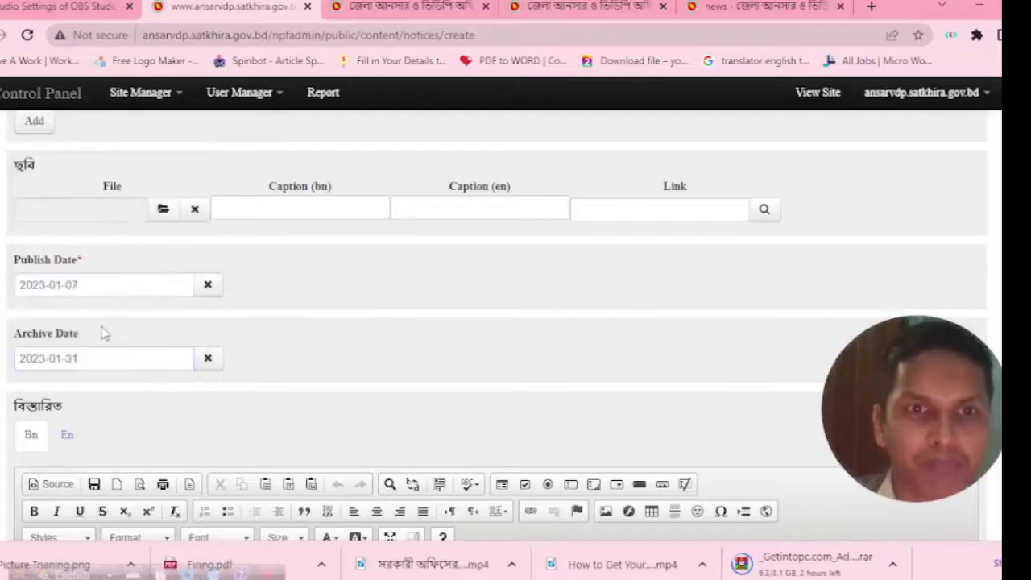
{"action": "scroll", "coordinate": [142, 389], "scroll_direction": "down", "scroll_amount": 1}
{"action": "scroll", "coordinate": [91, 492], "scroll_direction": "down", "scroll_amount": 3}
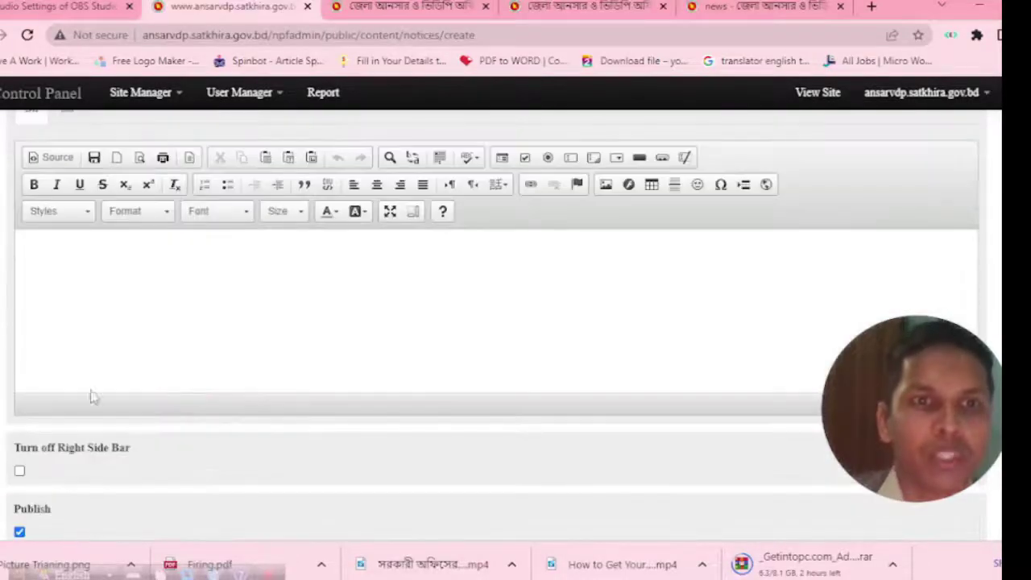
Save the Arms Training Office Order notice with the green Save button.
{"action": "left_click", "coordinate": [56, 246]}
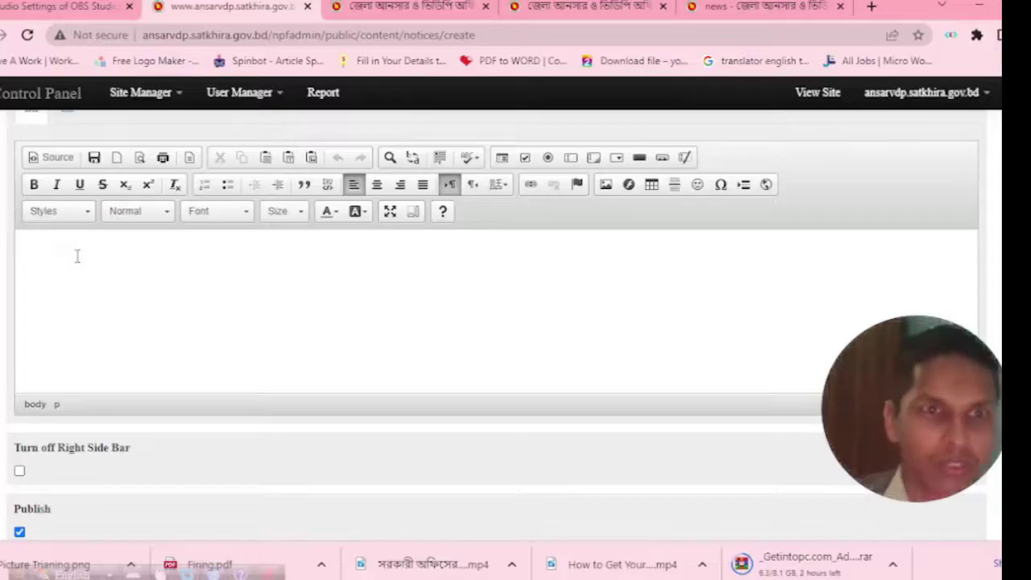
{"action": "scroll", "coordinate": [78, 256], "scroll_direction": "down", "scroll_amount": 1}
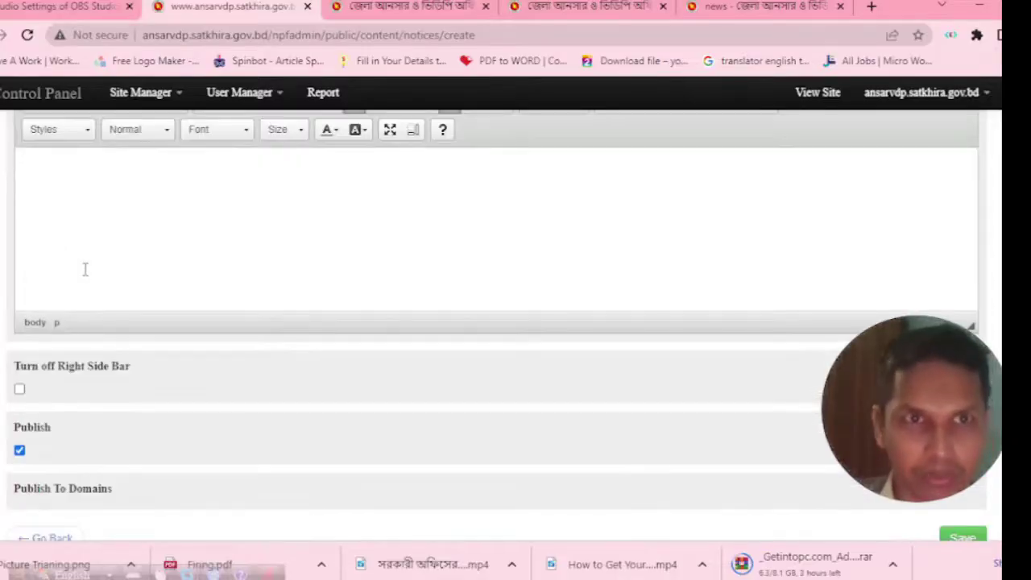
{"action": "scroll", "coordinate": [103, 350], "scroll_direction": "down", "scroll_amount": 1}
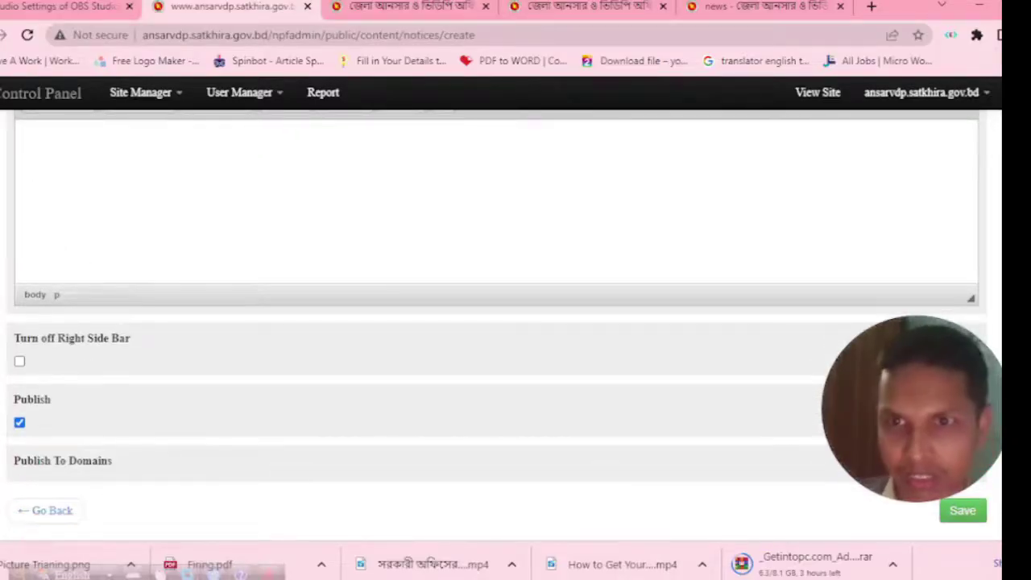
{"action": "left_click", "coordinate": [970, 514]}
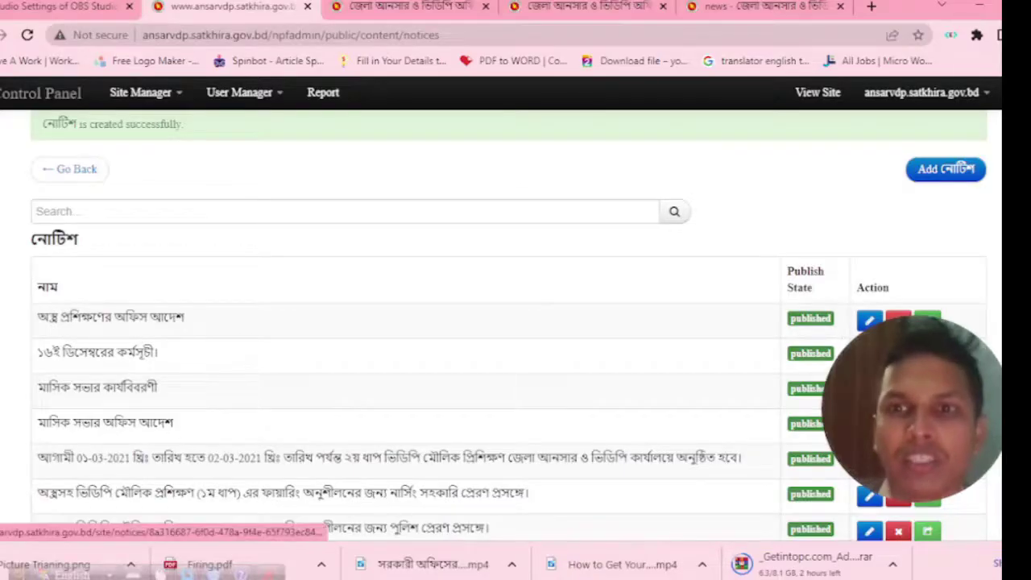
Preview the Arms Training office order on the public site, then return to the notices list.
{"action": "left_click", "coordinate": [927, 319]}
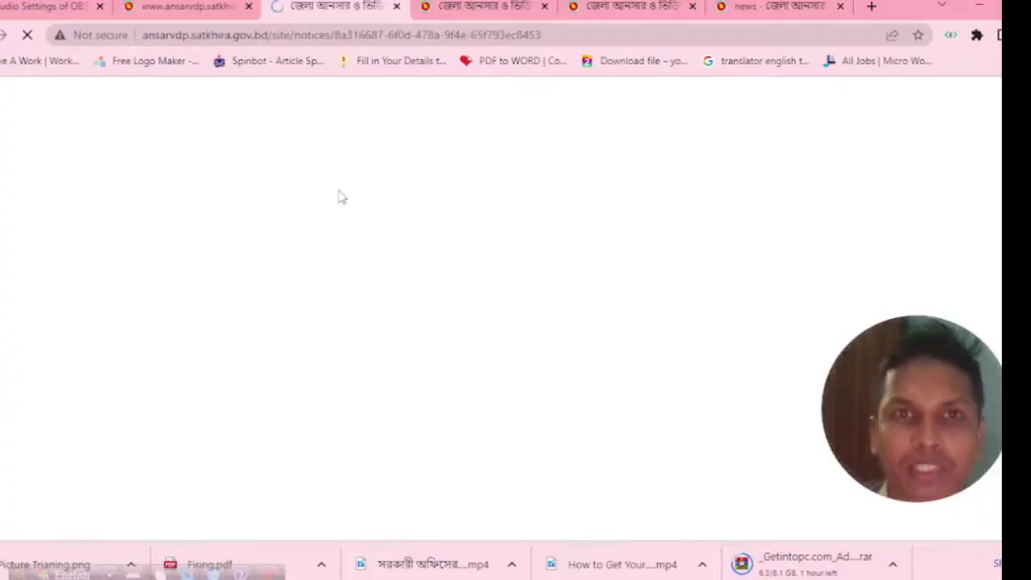
{"action": "scroll", "coordinate": [338, 197], "scroll_direction": "down", "scroll_amount": 2}
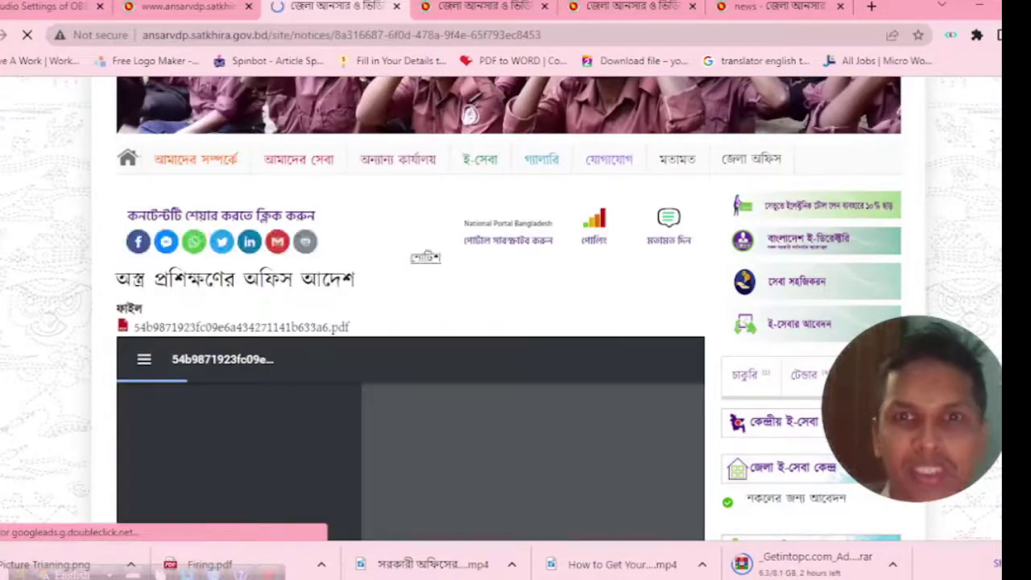
{"action": "scroll", "coordinate": [688, 379], "scroll_direction": "down", "scroll_amount": 1}
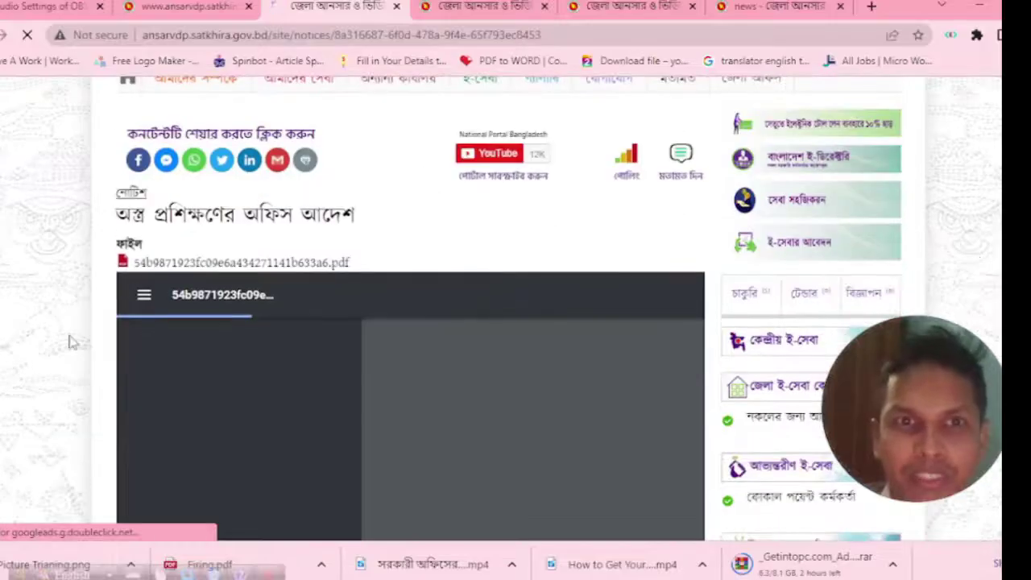
{"action": "scroll", "coordinate": [282, 358], "scroll_direction": "down", "scroll_amount": 1}
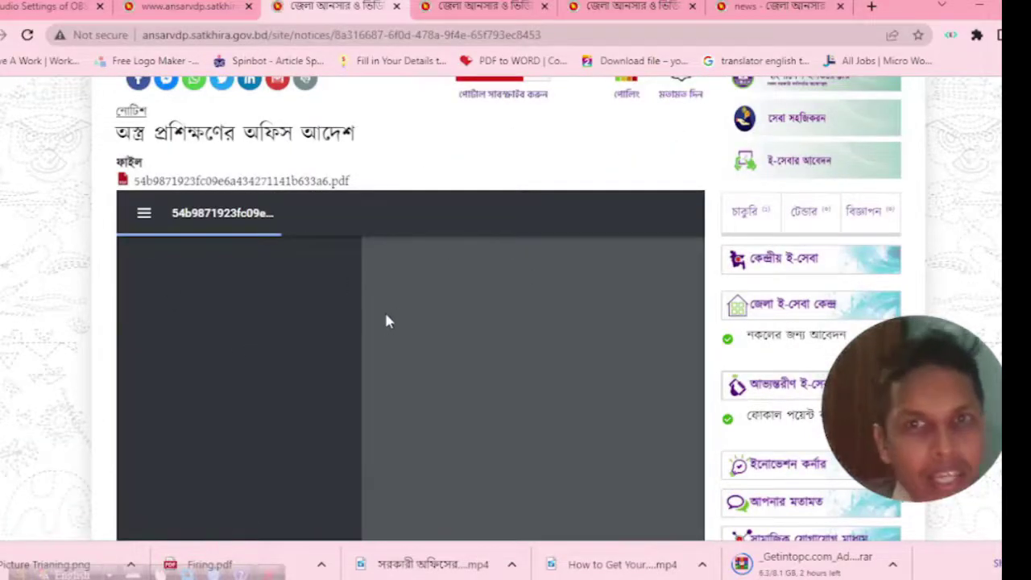
{"action": "scroll", "coordinate": [385, 318], "scroll_direction": "up", "scroll_amount": 3}
{"action": "left_click", "coordinate": [162, 6]}
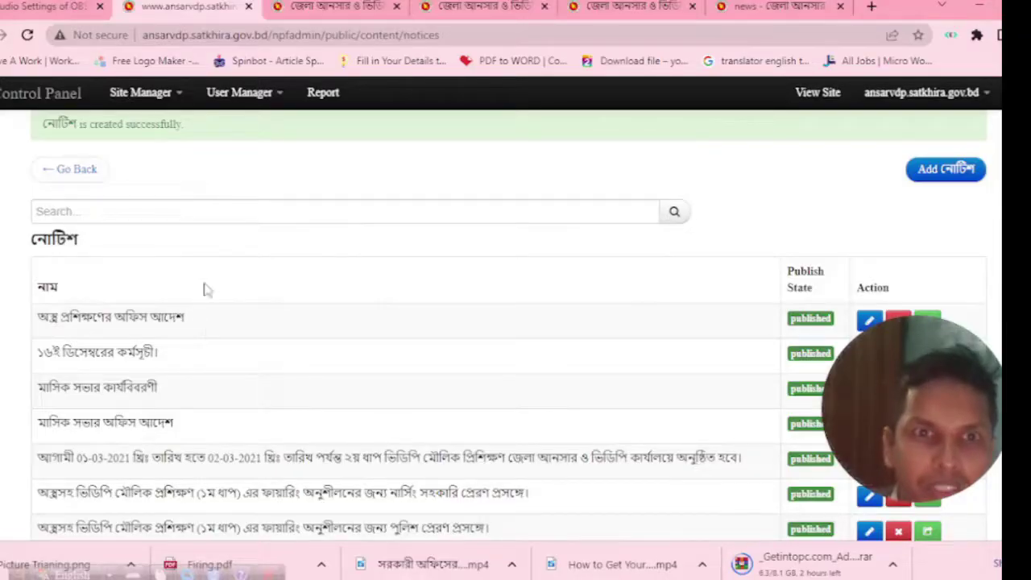
Open the কর্মকর্তা প্রোফাইল list from Contents and add a new officer profile.
{"action": "left_click", "coordinate": [117, 95]}
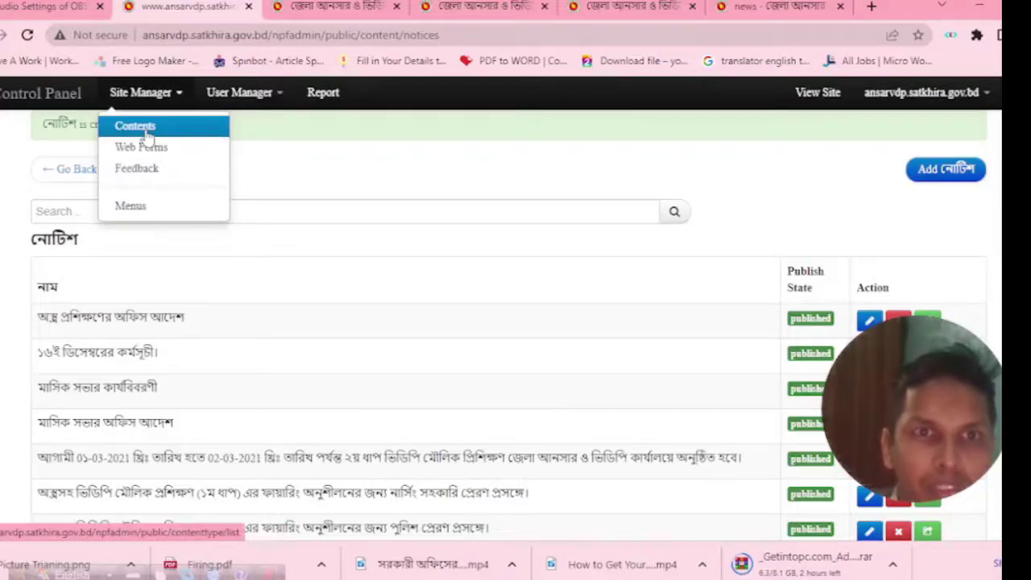
{"action": "left_click", "coordinate": [147, 136]}
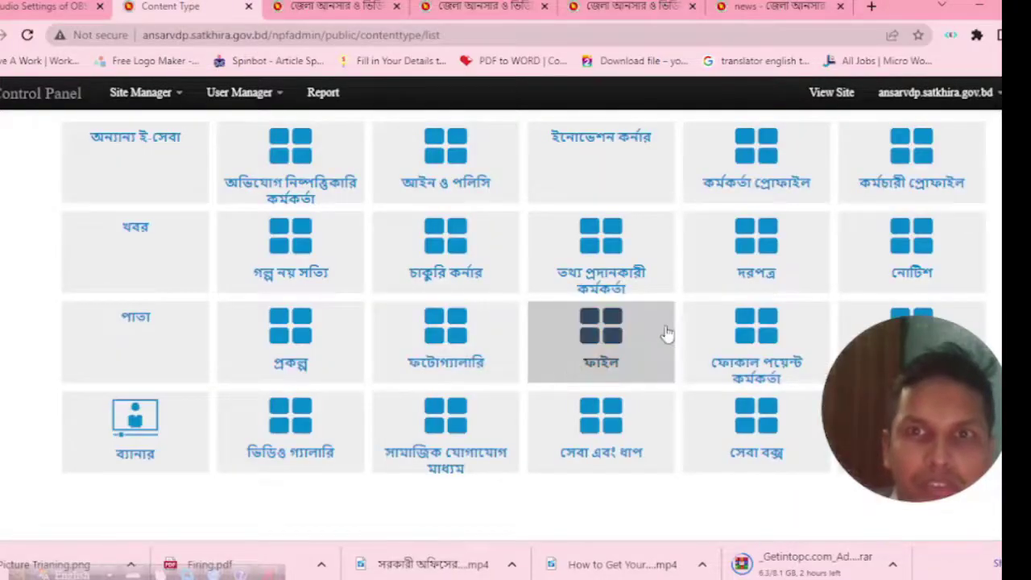
{"action": "left_click", "coordinate": [698, 184]}
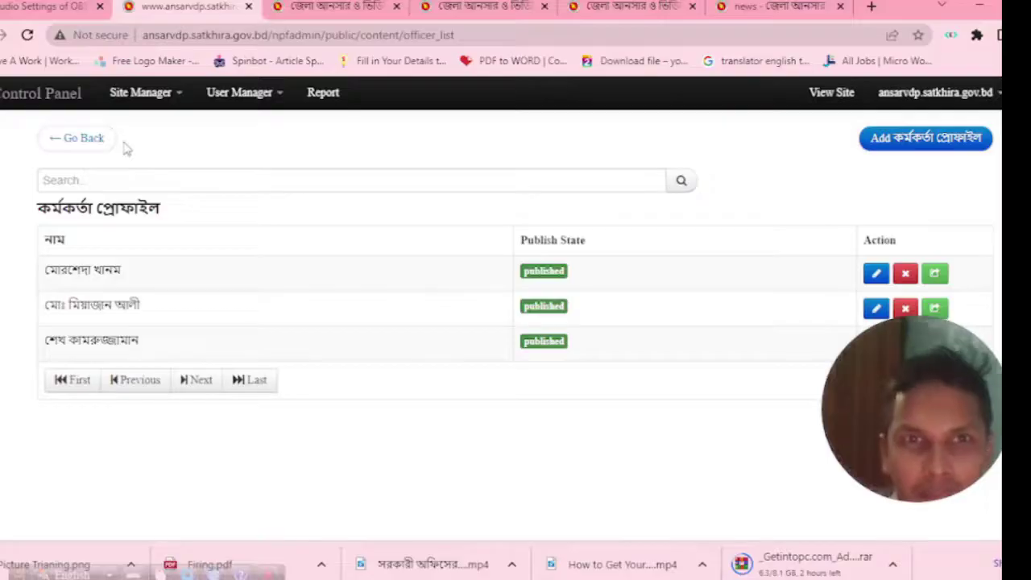
{"action": "left_click", "coordinate": [933, 138]}
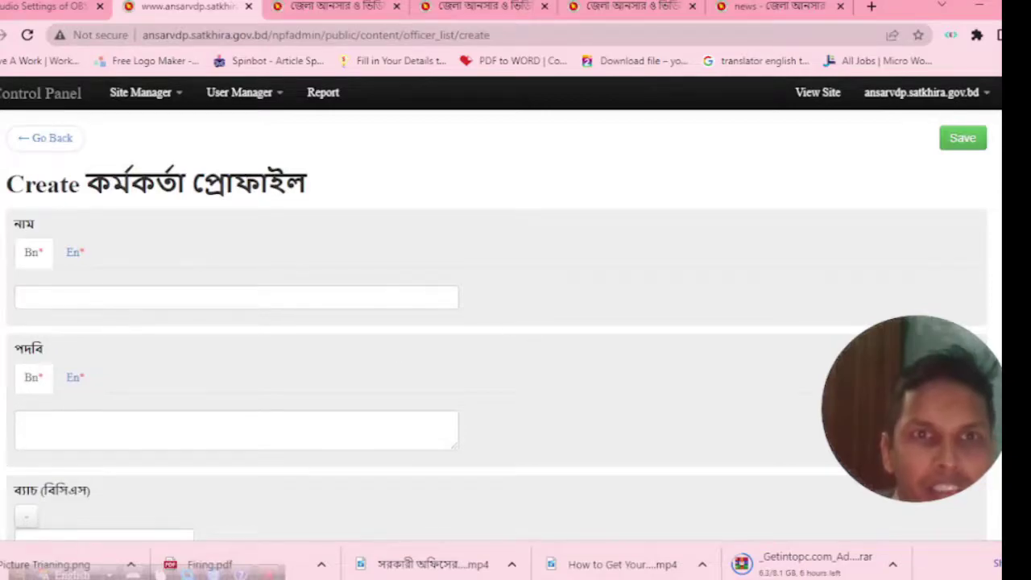
Switch between the Bangla and English name and designation fields of the officer profile.
{"action": "left_click", "coordinate": [43, 295]}
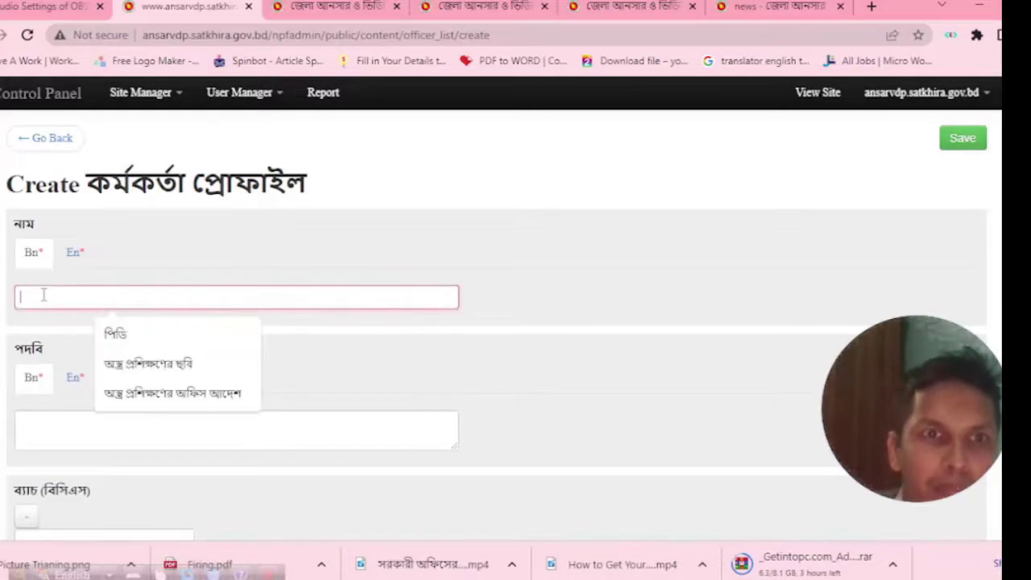
{"action": "left_click", "coordinate": [75, 254]}
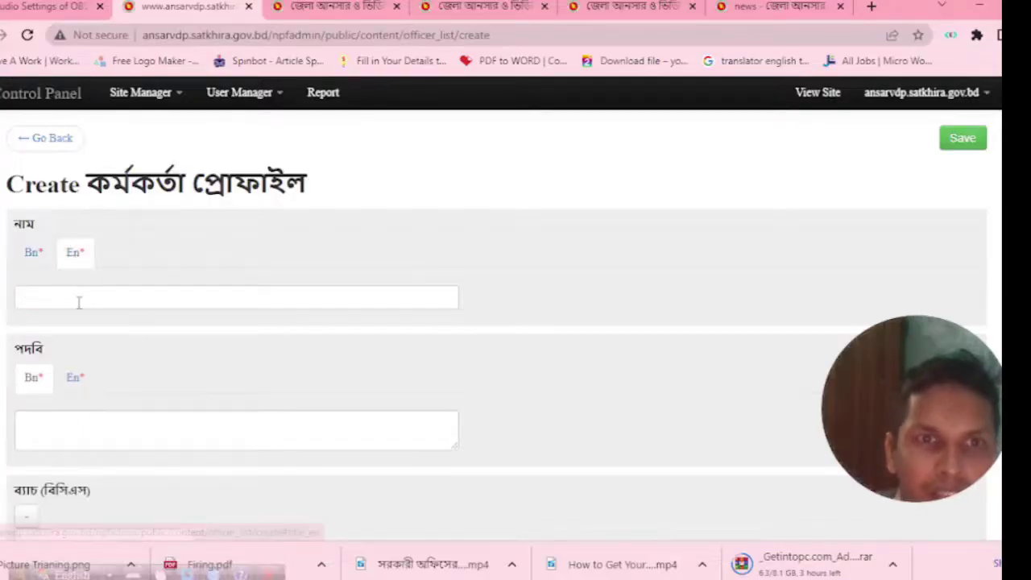
{"action": "left_click", "coordinate": [32, 256]}
{"action": "left_click", "coordinate": [48, 298]}
{"action": "left_click", "coordinate": [76, 253]}
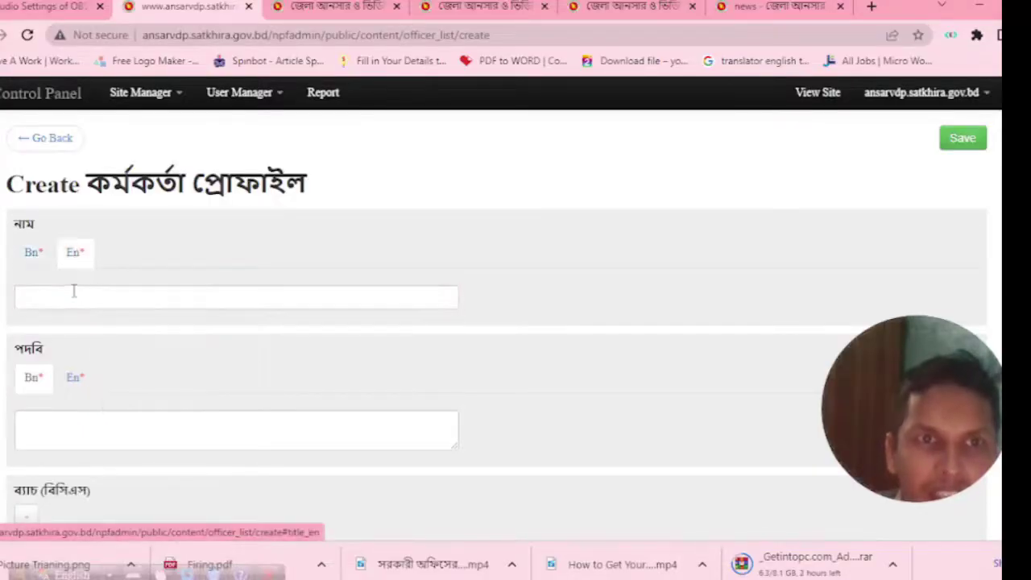
{"action": "left_click", "coordinate": [73, 295]}
{"action": "scroll", "coordinate": [73, 340], "scroll_direction": "down", "scroll_amount": 2}
{"action": "left_click", "coordinate": [66, 274]}
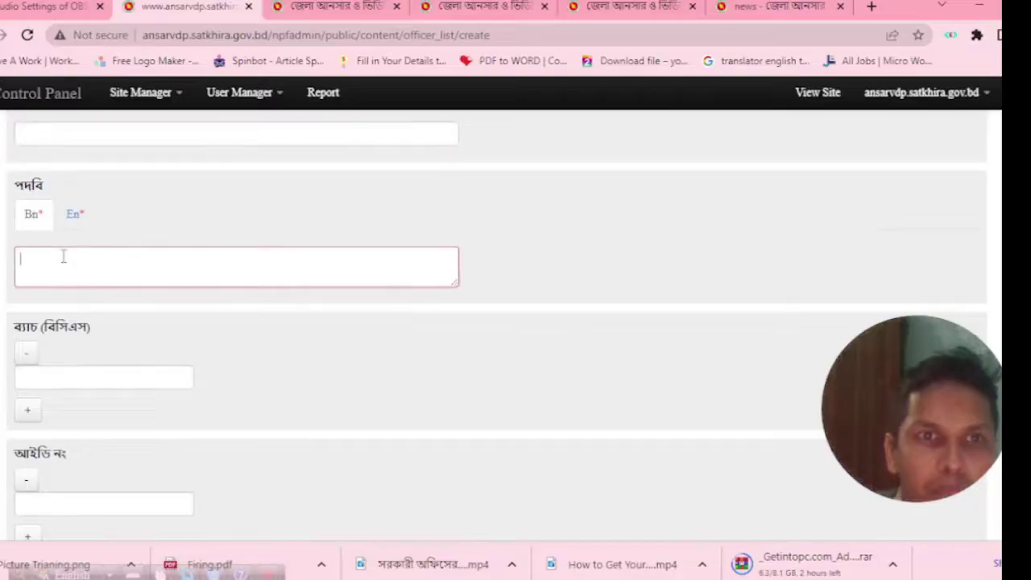
{"action": "left_click", "coordinate": [72, 215]}
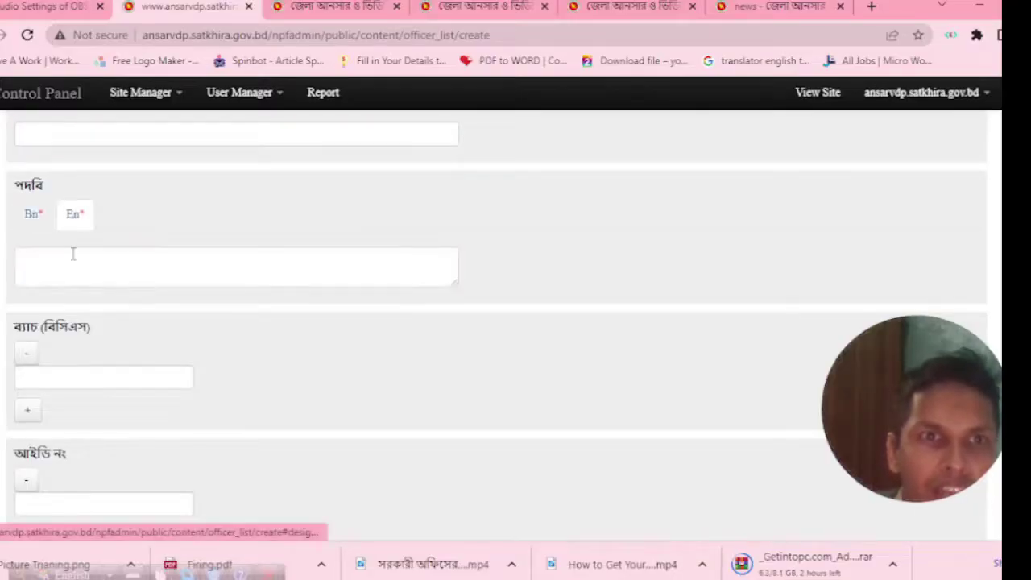
{"action": "left_click", "coordinate": [72, 254]}
{"action": "scroll", "coordinate": [104, 338], "scroll_direction": "down", "scroll_amount": 1}
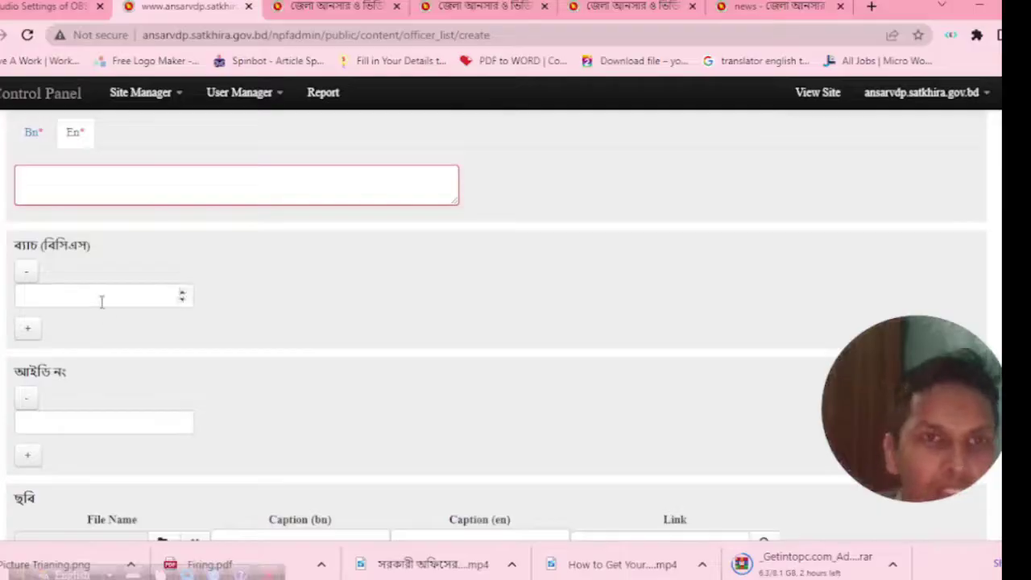
Enter 30 as the officer's BCS batch (ব্যাচ).
{"action": "left_click", "coordinate": [101, 300]}
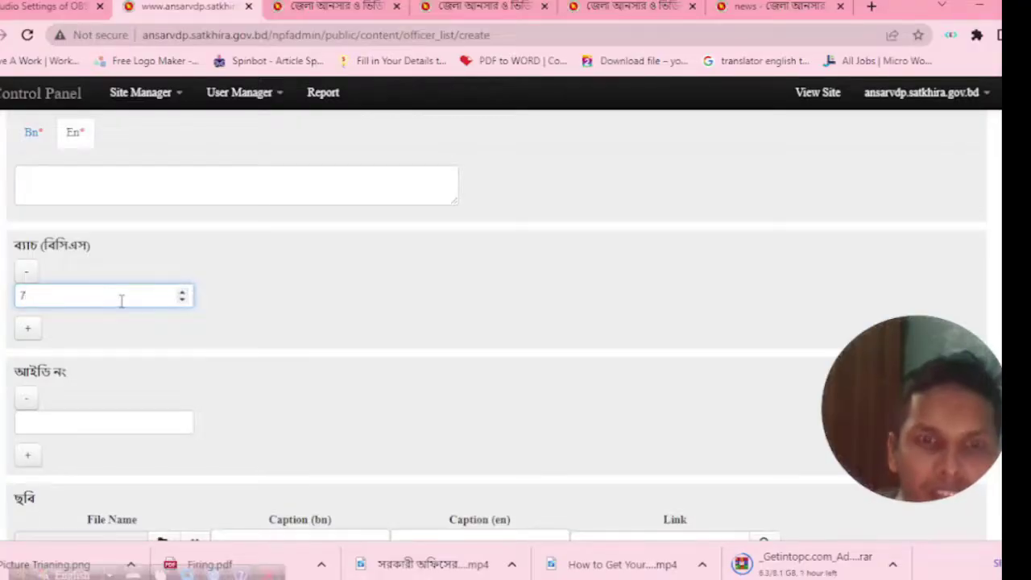
{"action": "type", "text": "37"}
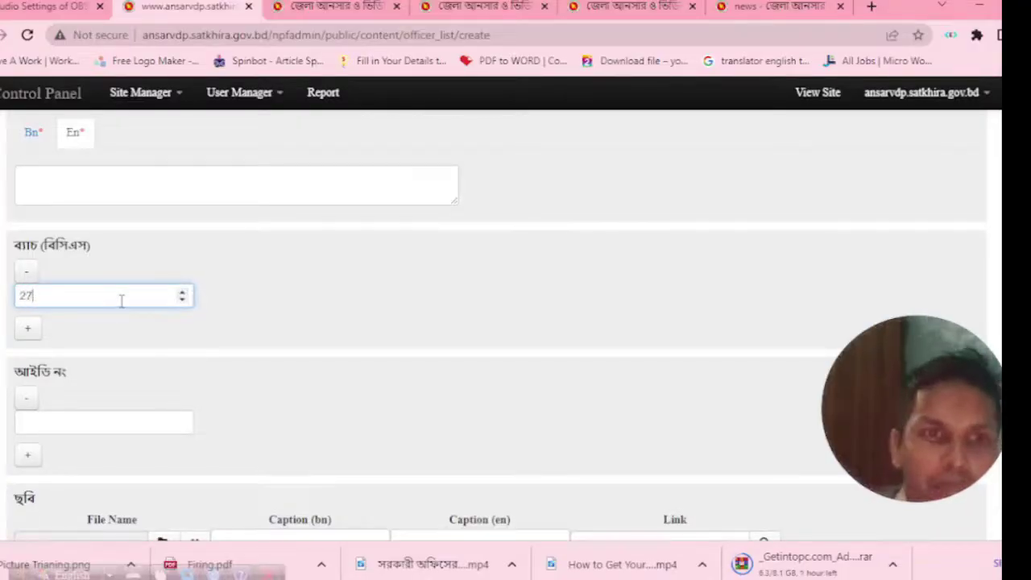
{"action": "key", "text": "BackSpace"}
{"action": "key", "text": "BackSpace"}
{"action": "type", "text": "30"}
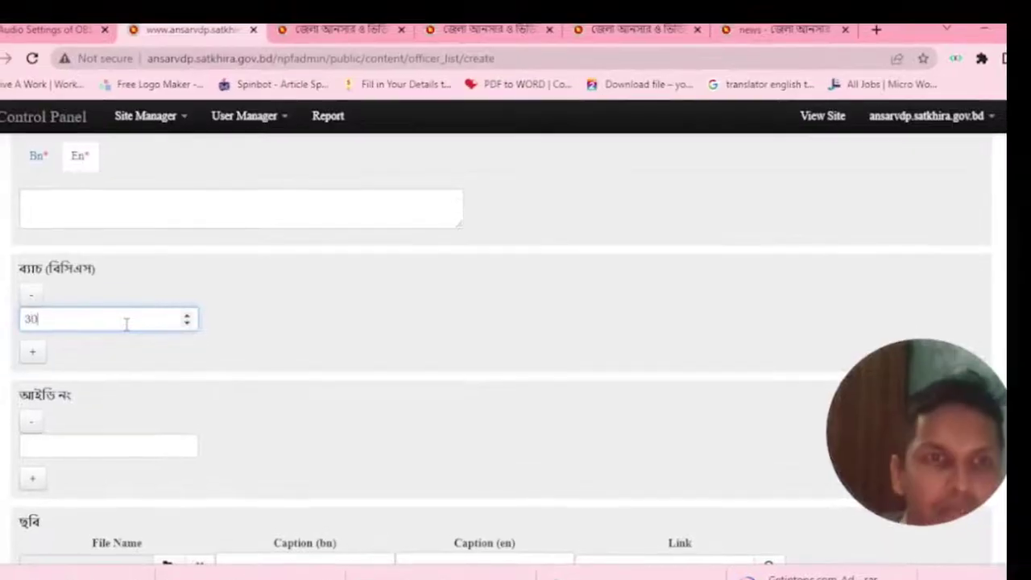
{"action": "left_click", "coordinate": [170, 297]}
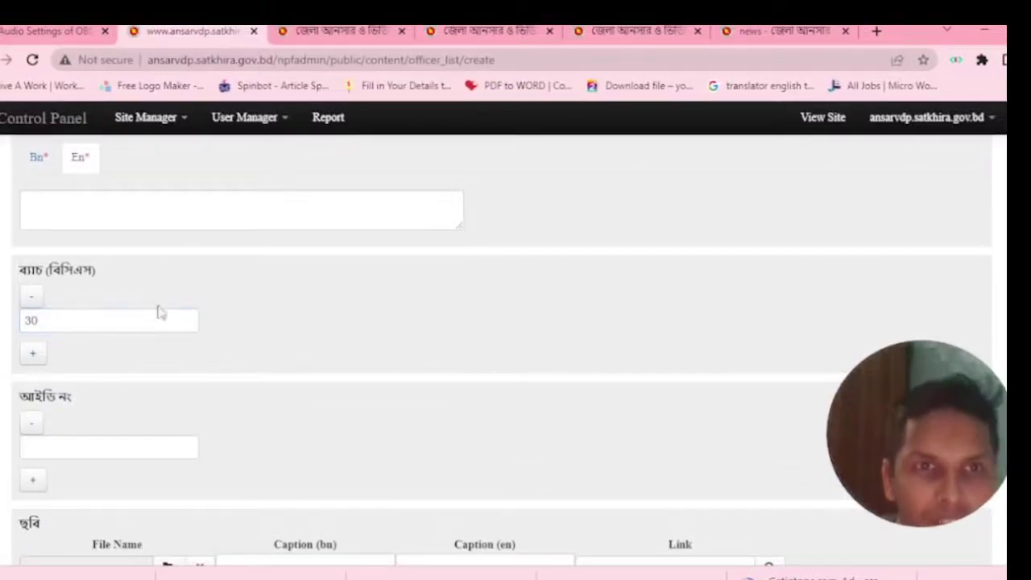
Raise the officer's ID number (আইডি নং) to 3 and open the photo file picker.
{"action": "scroll", "coordinate": [88, 435], "scroll_direction": "down", "scroll_amount": 1}
{"action": "left_click", "coordinate": [81, 367]}
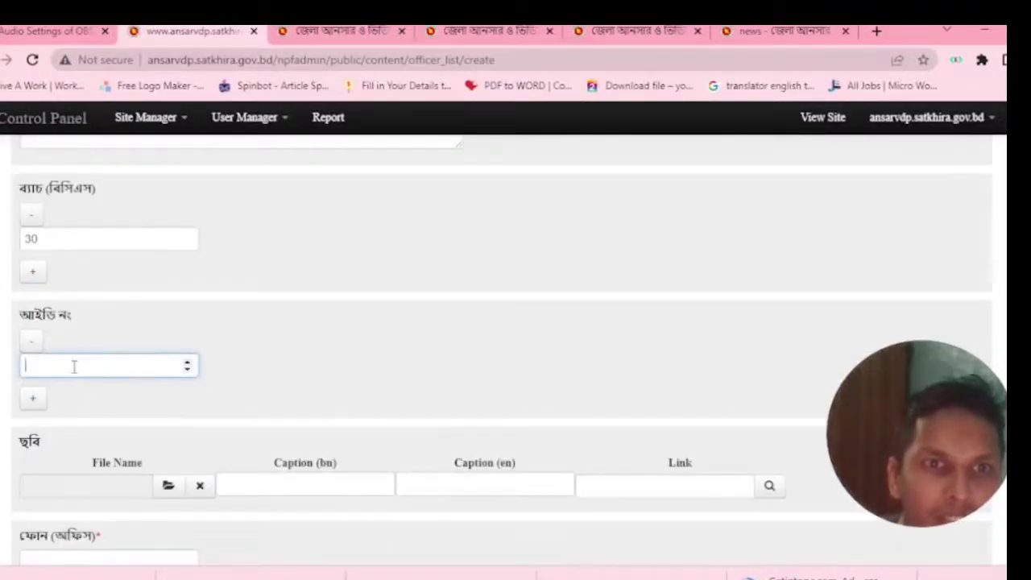
{"action": "left_click", "coordinate": [187, 363]}
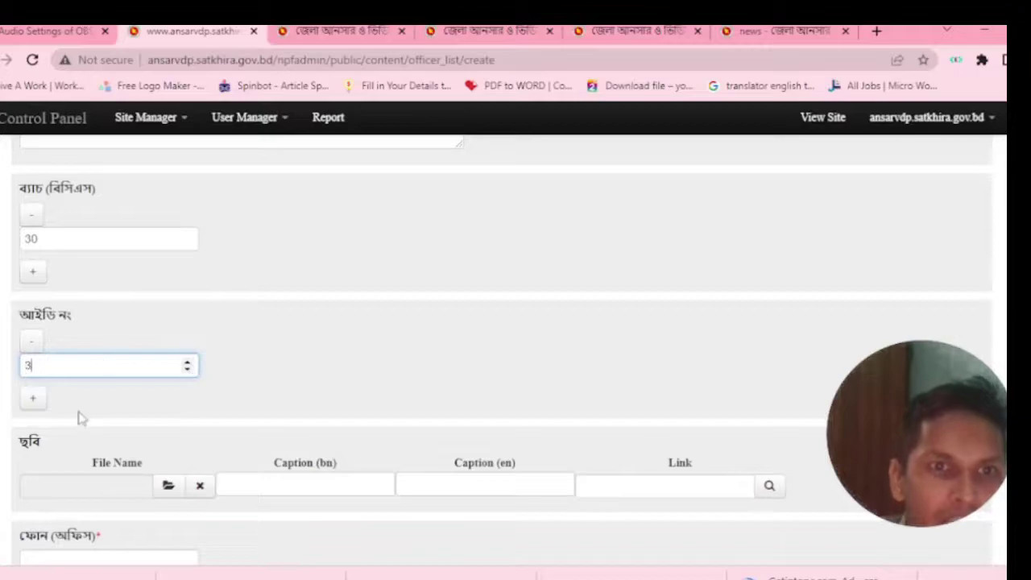
{"action": "scroll", "coordinate": [81, 418], "scroll_direction": "down", "scroll_amount": 1}
{"action": "left_click", "coordinate": [170, 404]}
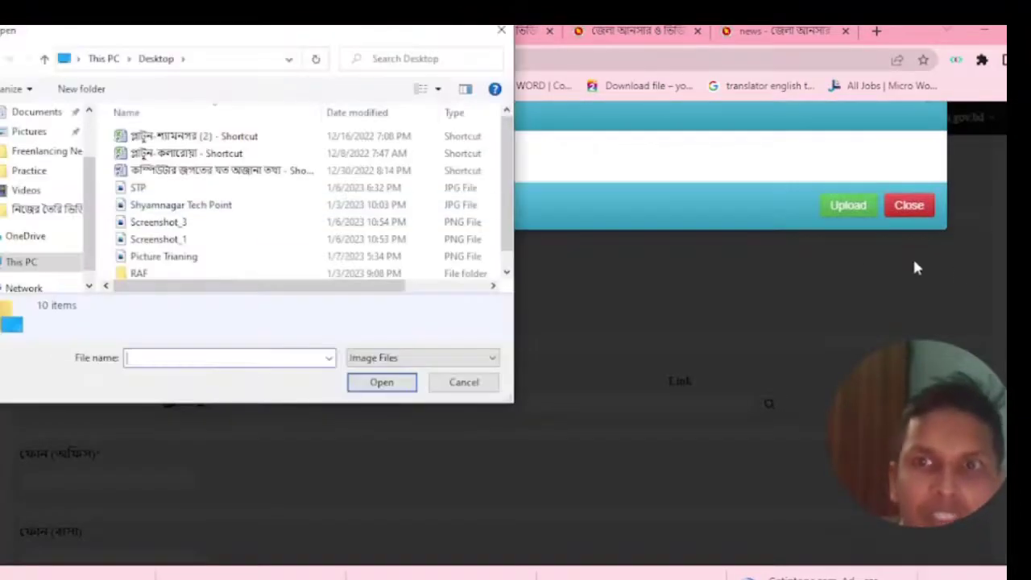
Close the file picker and cancel the officer photo upload without choosing a file.
{"action": "left_click", "coordinate": [501, 32]}
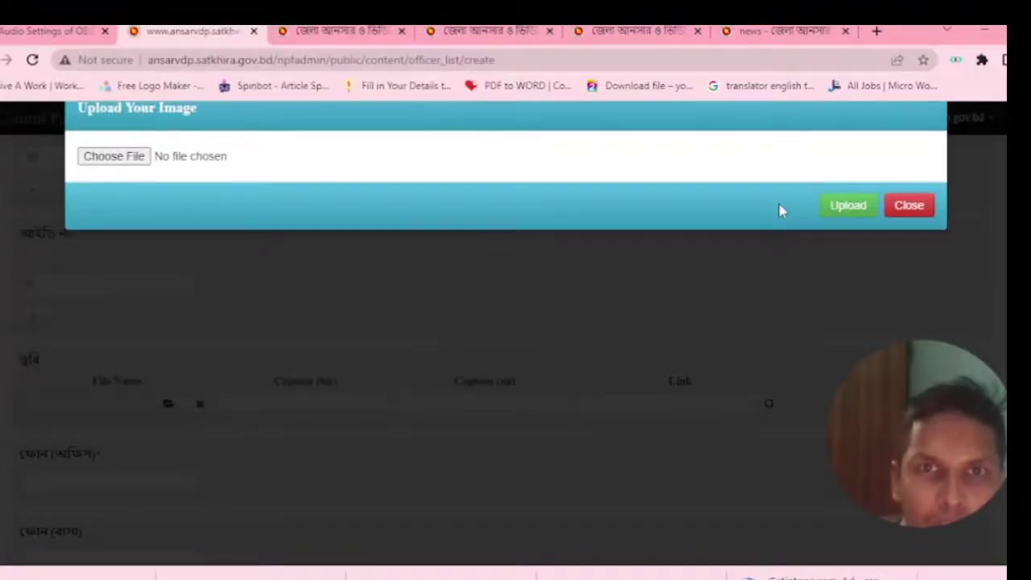
{"action": "left_click", "coordinate": [908, 206]}
{"action": "scroll", "coordinate": [255, 483], "scroll_direction": "down", "scroll_amount": 2}
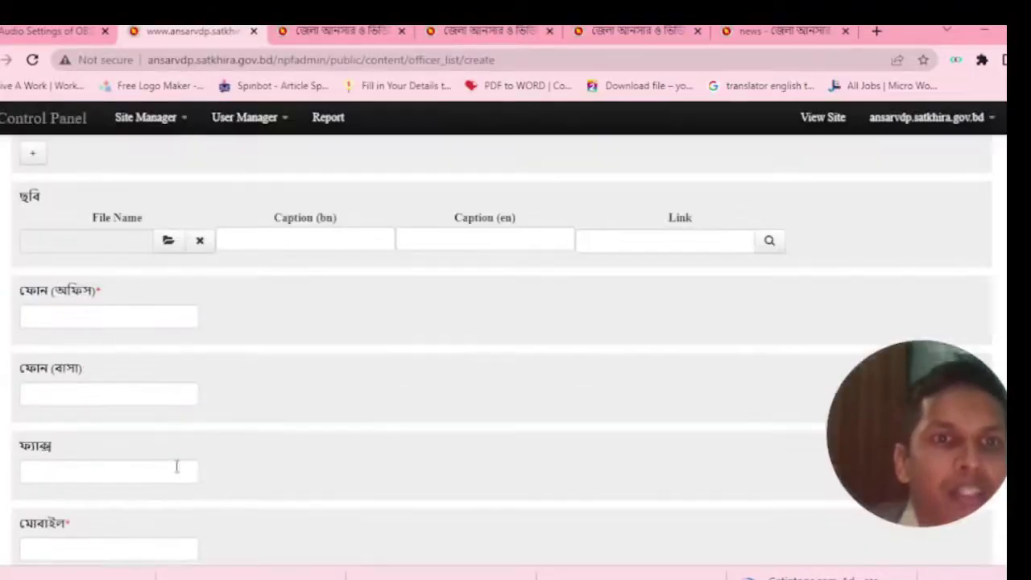
Pass through the office phone, home phone, fax and mobile fields, dismissing the mobile suggestion.
{"action": "left_click", "coordinate": [115, 311]}
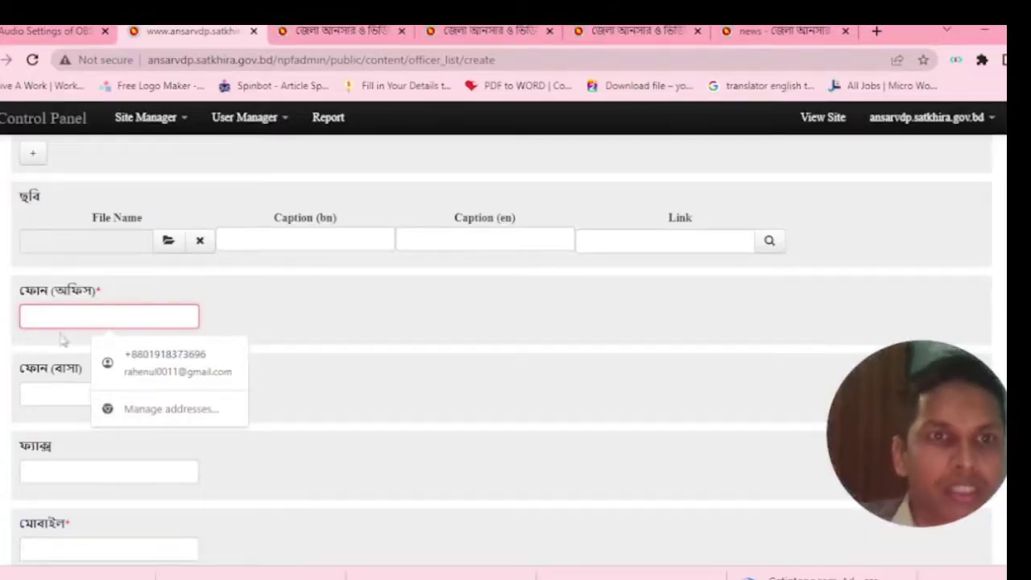
{"action": "left_click", "coordinate": [66, 394]}
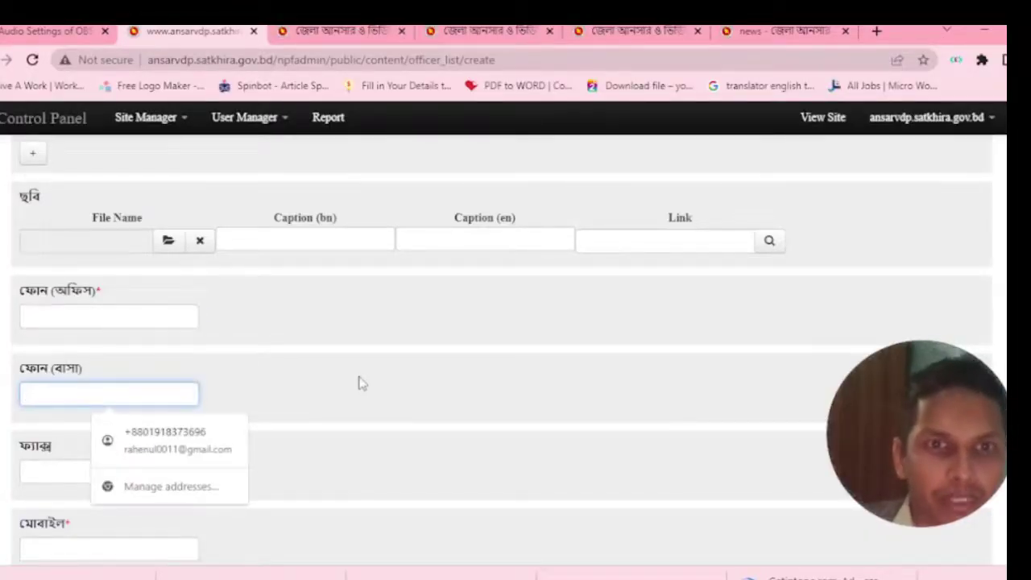
{"action": "left_click", "coordinate": [46, 471]}
{"action": "scroll", "coordinate": [273, 456], "scroll_direction": "down", "scroll_amount": 1}
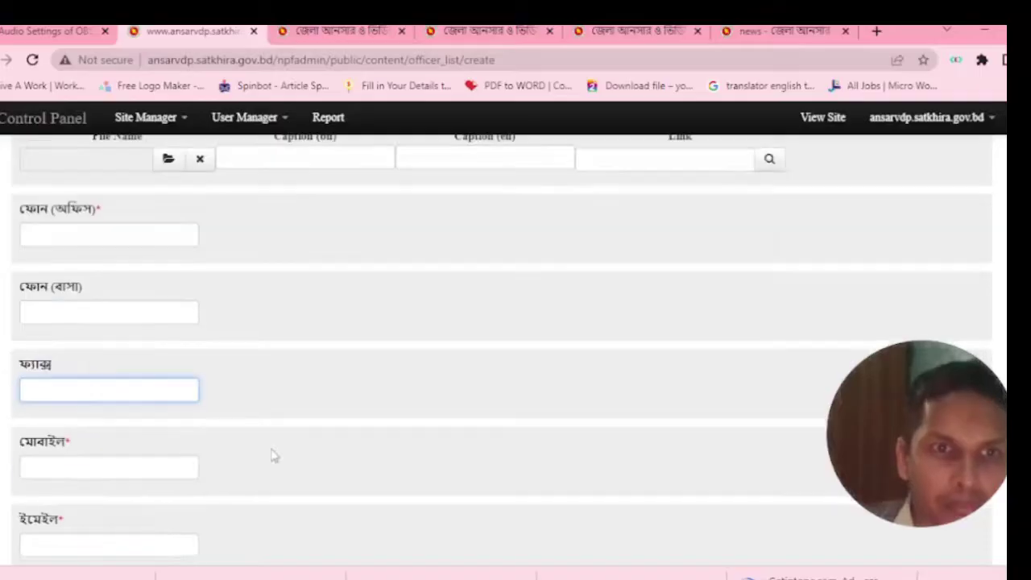
{"action": "left_click", "coordinate": [102, 469]}
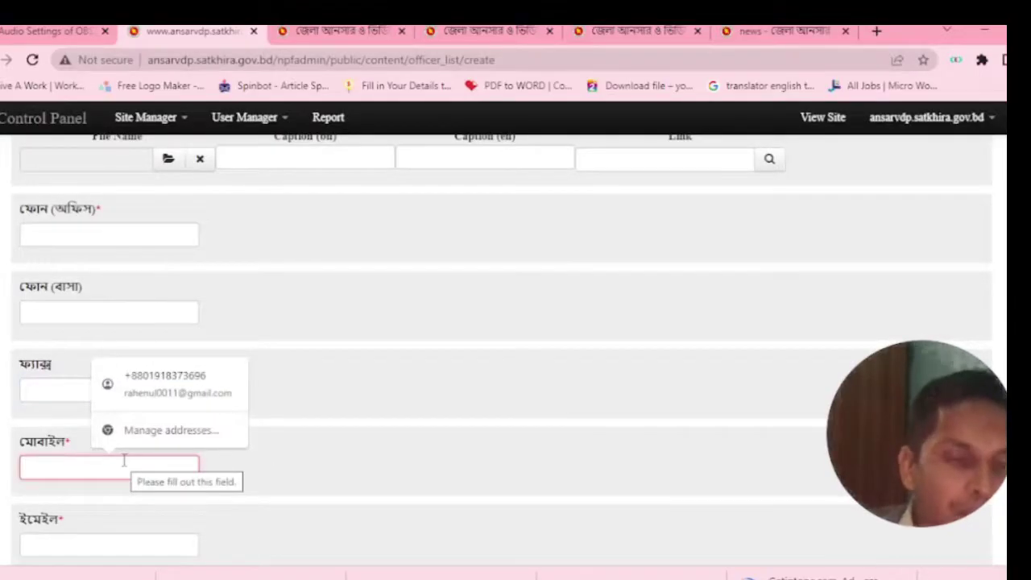
{"action": "left_click", "coordinate": [71, 443]}
{"action": "scroll", "coordinate": [113, 461], "scroll_direction": "up", "scroll_amount": 1}
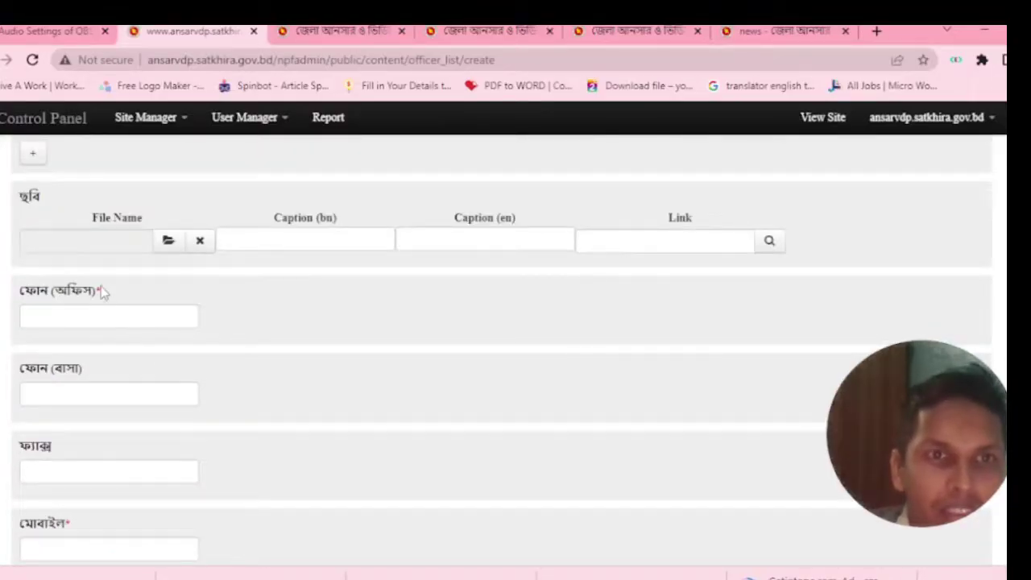
{"action": "scroll", "coordinate": [97, 459], "scroll_direction": "down", "scroll_amount": 3}
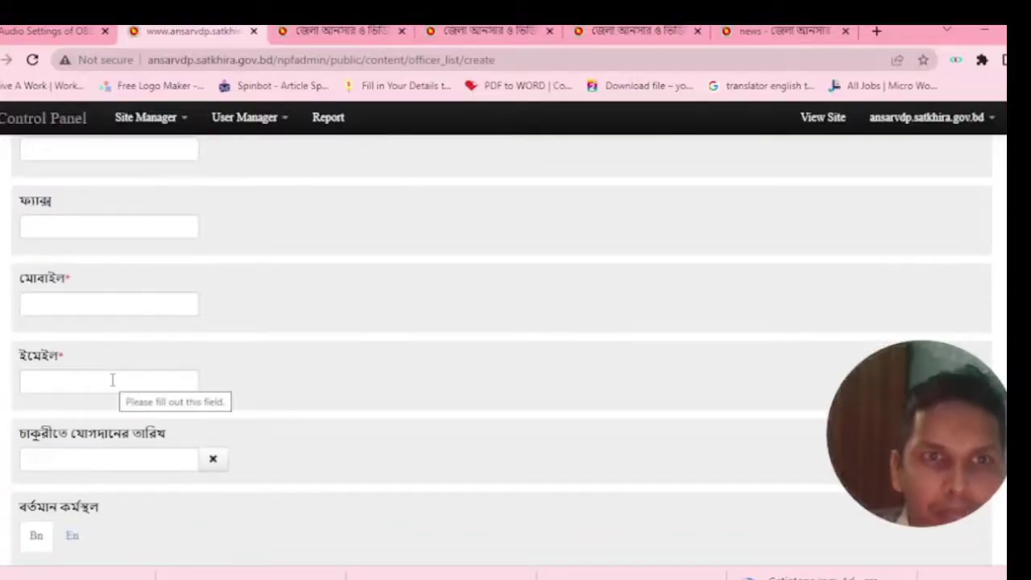
Fill the officer's ইমেইল field with the saved autofill address.
{"action": "left_click", "coordinate": [110, 379]}
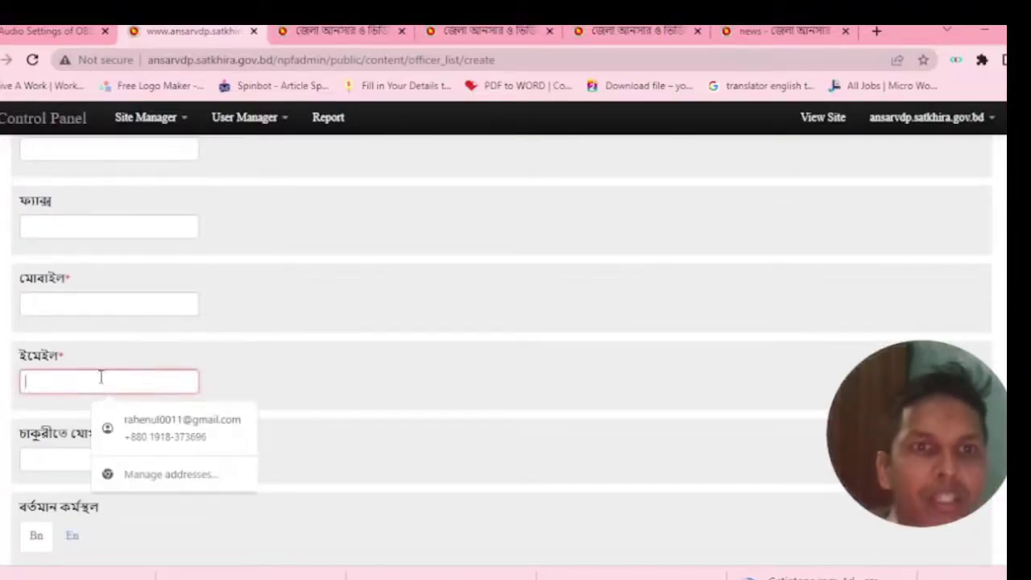
{"action": "left_click", "coordinate": [156, 435]}
{"action": "left_click", "coordinate": [117, 461]}
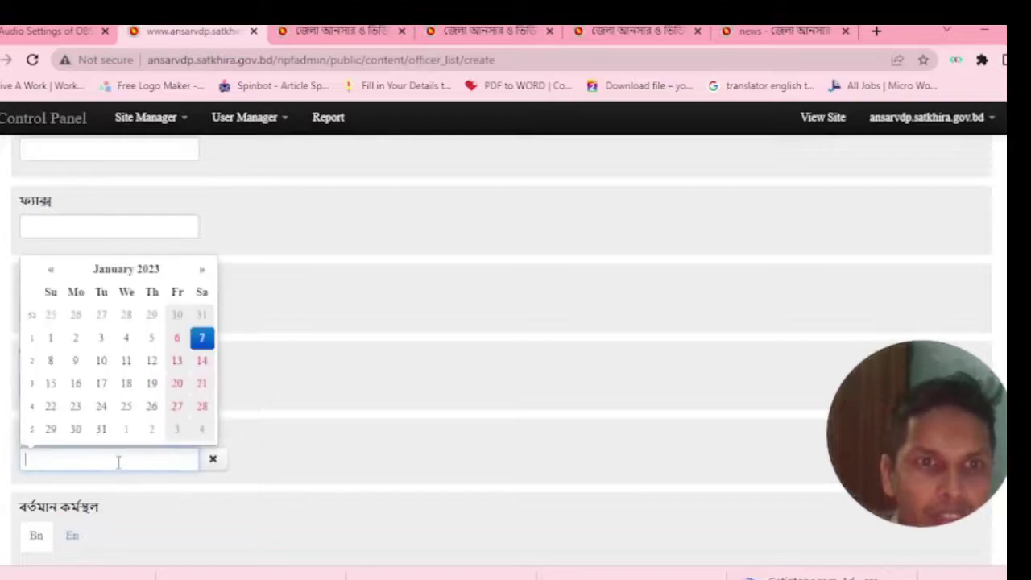
Leave the joining date empty and switch the current and previous workplace entries to English.
{"action": "left_click", "coordinate": [295, 440]}
{"action": "scroll", "coordinate": [274, 451], "scroll_direction": "down", "scroll_amount": 2}
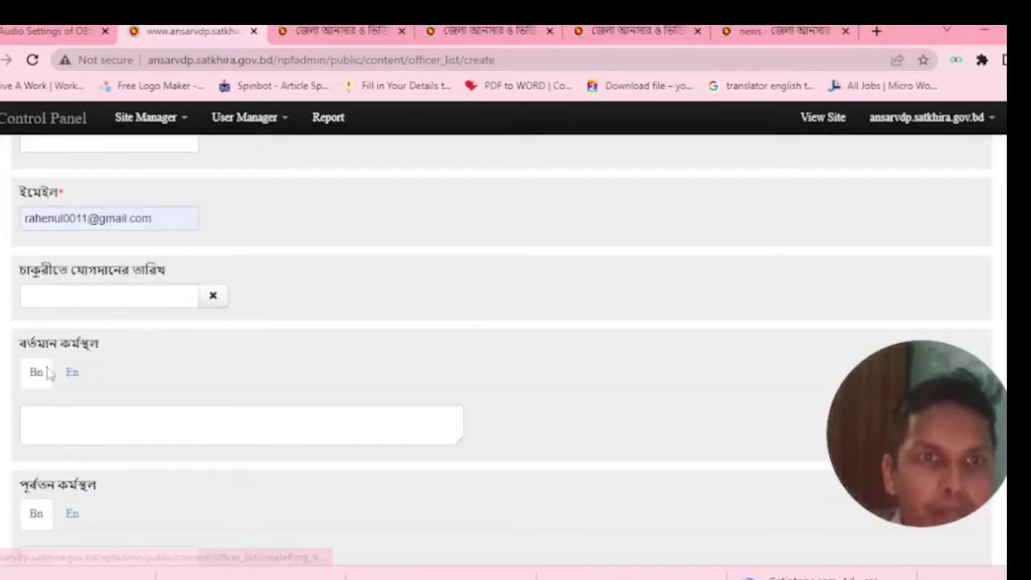
{"action": "left_click", "coordinate": [62, 409]}
{"action": "left_click", "coordinate": [77, 377]}
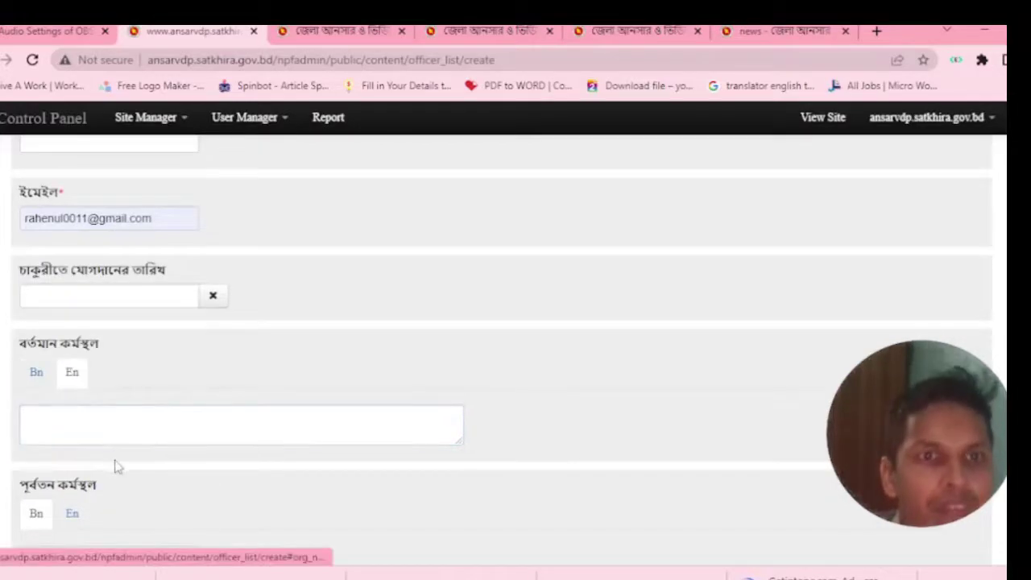
{"action": "scroll", "coordinate": [113, 463], "scroll_direction": "down", "scroll_amount": 2}
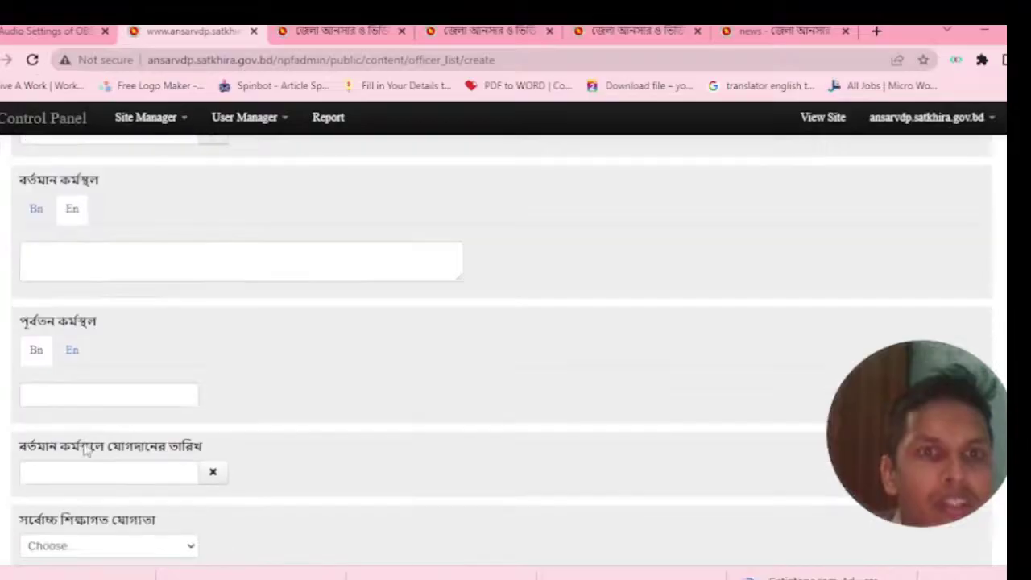
{"action": "left_click", "coordinate": [71, 354]}
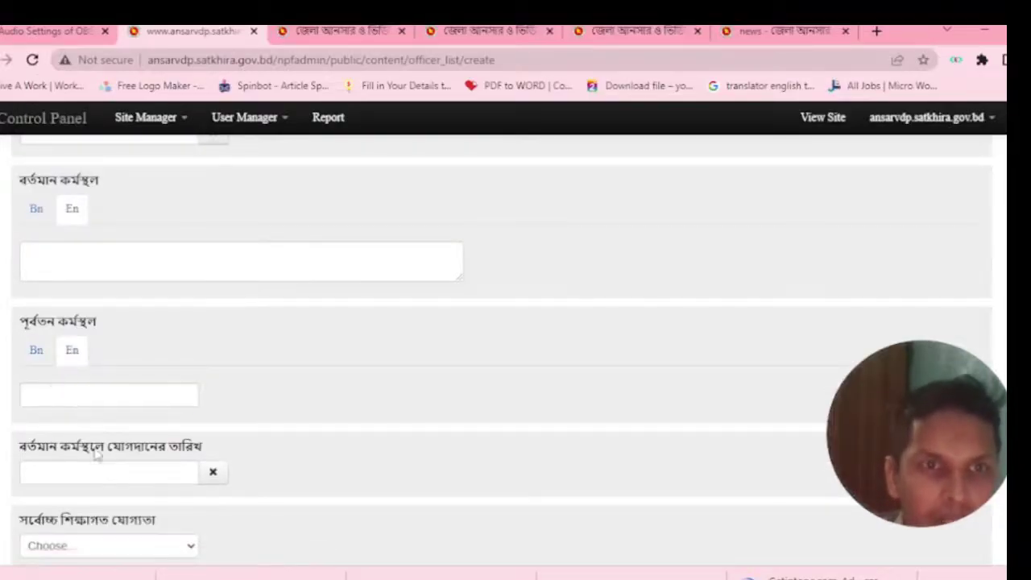
{"action": "scroll", "coordinate": [96, 455], "scroll_direction": "down", "scroll_amount": 1}
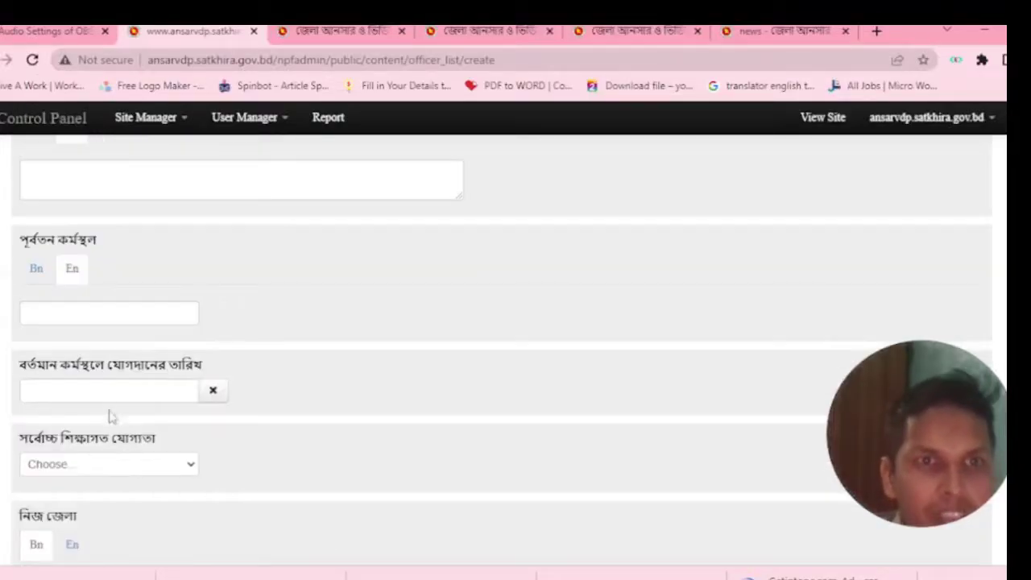
{"action": "left_click", "coordinate": [170, 395]}
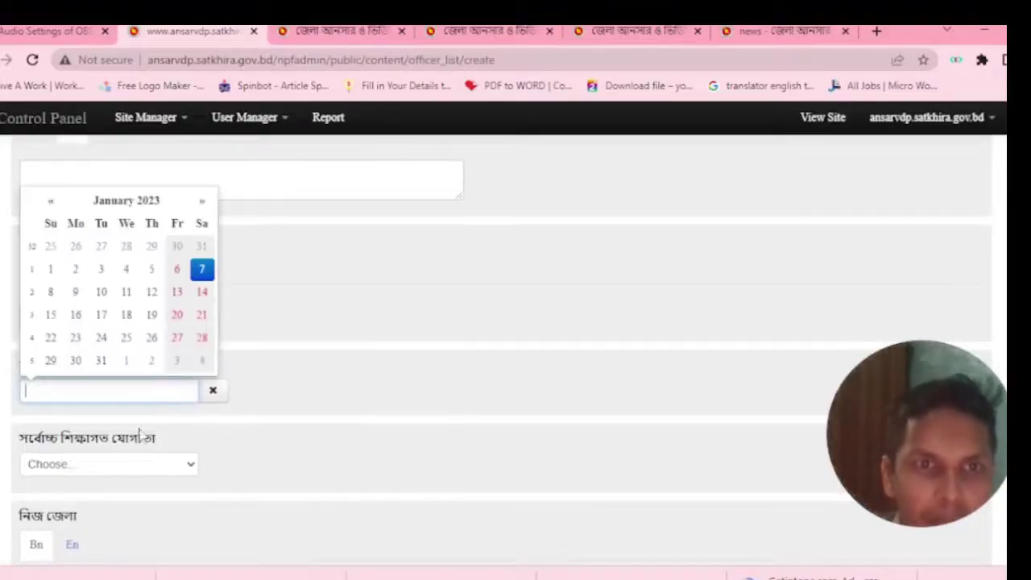
Set the highest educational qualification to মাস্টার্স/সমমান.
{"action": "left_click", "coordinate": [93, 464]}
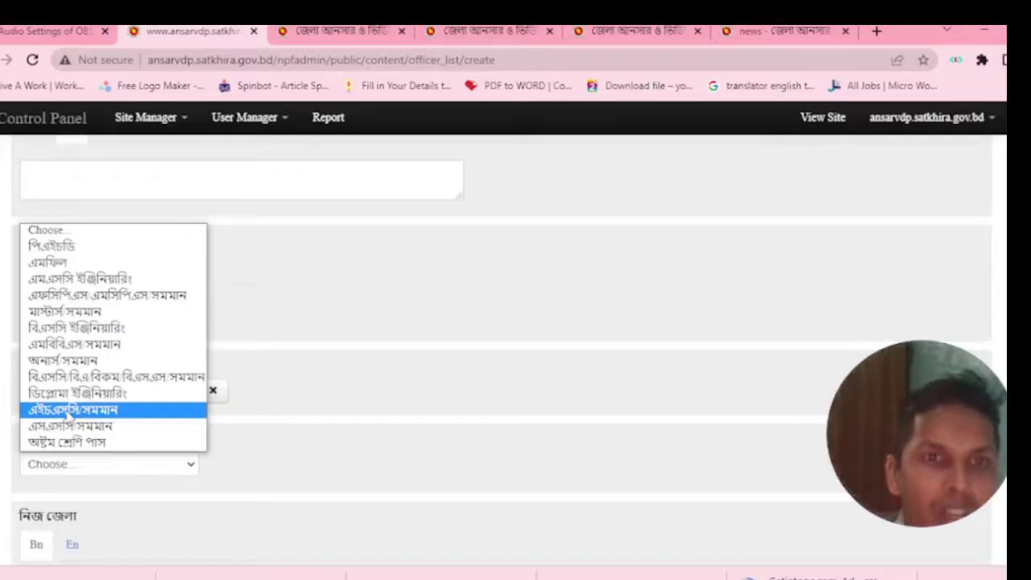
{"action": "left_click", "coordinate": [73, 311]}
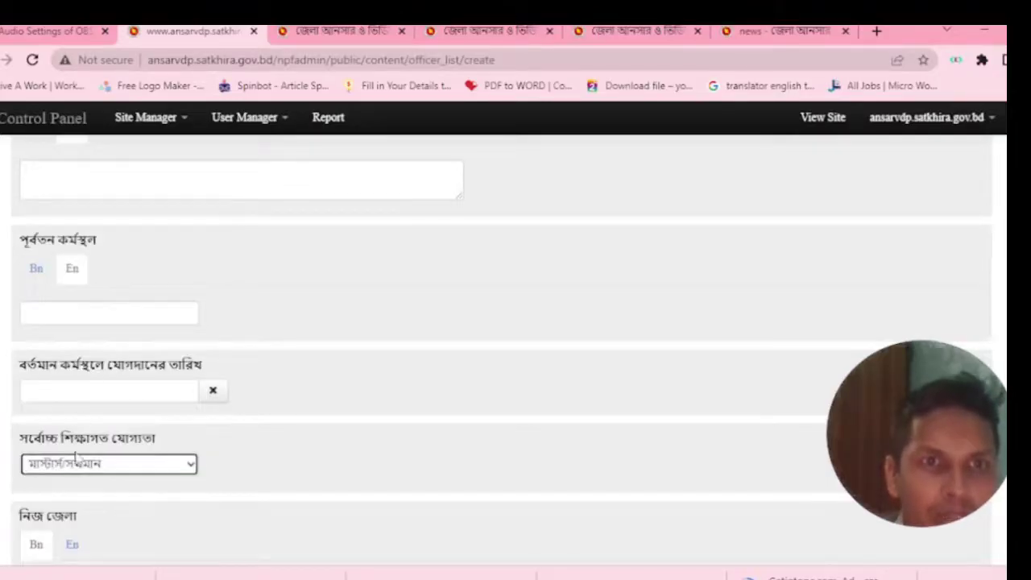
{"action": "scroll", "coordinate": [121, 464], "scroll_direction": "down", "scroll_amount": 2}
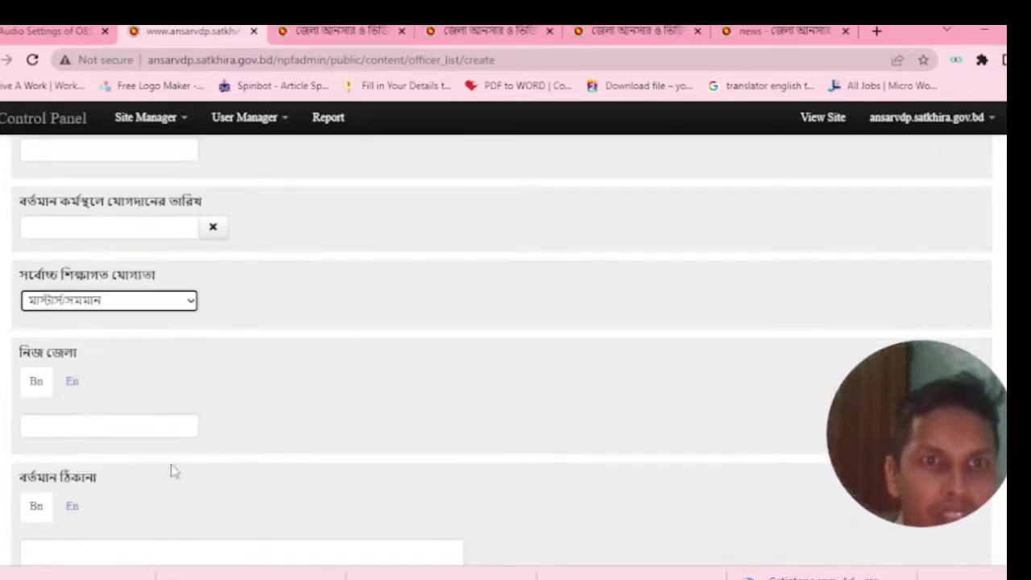
Step past home district, present and permanent address, then adjust the ক্রমিক serial number.
{"action": "left_click", "coordinate": [84, 421]}
{"action": "scroll", "coordinate": [115, 456], "scroll_direction": "down", "scroll_amount": 2}
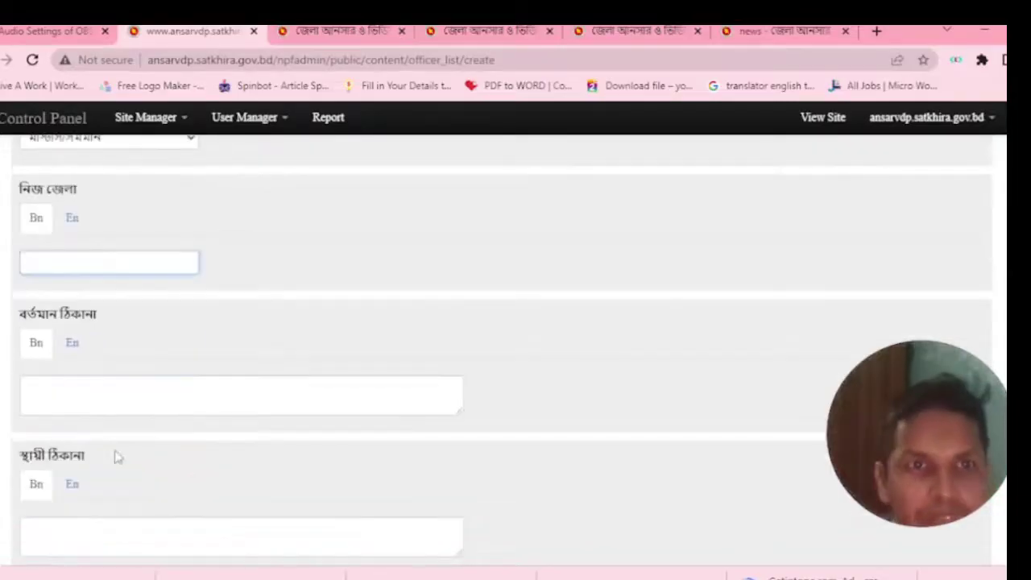
{"action": "left_click", "coordinate": [99, 389]}
{"action": "scroll", "coordinate": [105, 453], "scroll_direction": "down", "scroll_amount": 1}
{"action": "left_click", "coordinate": [80, 450]}
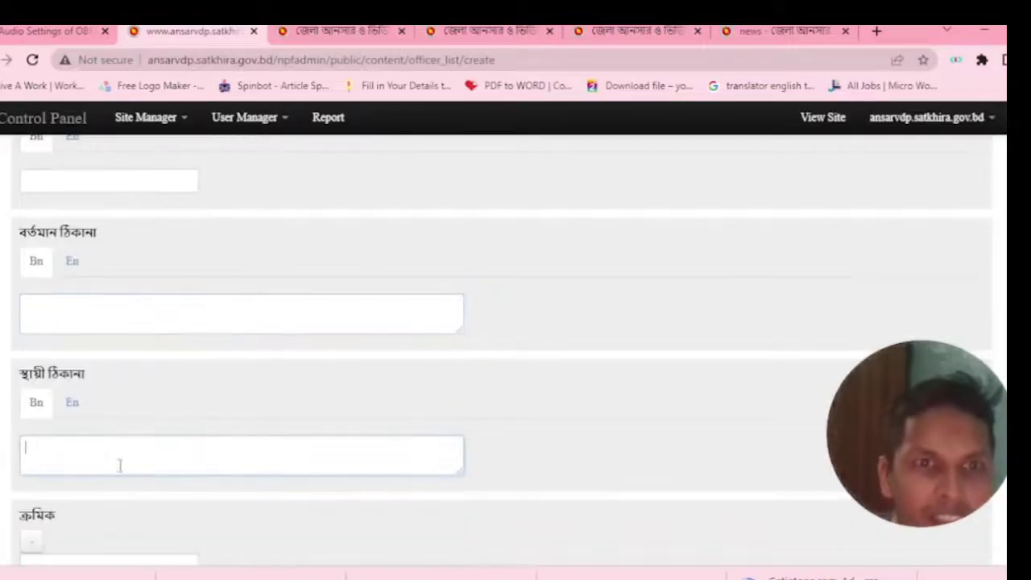
{"action": "scroll", "coordinate": [120, 467], "scroll_direction": "down", "scroll_amount": 2}
{"action": "left_click", "coordinate": [51, 400]}
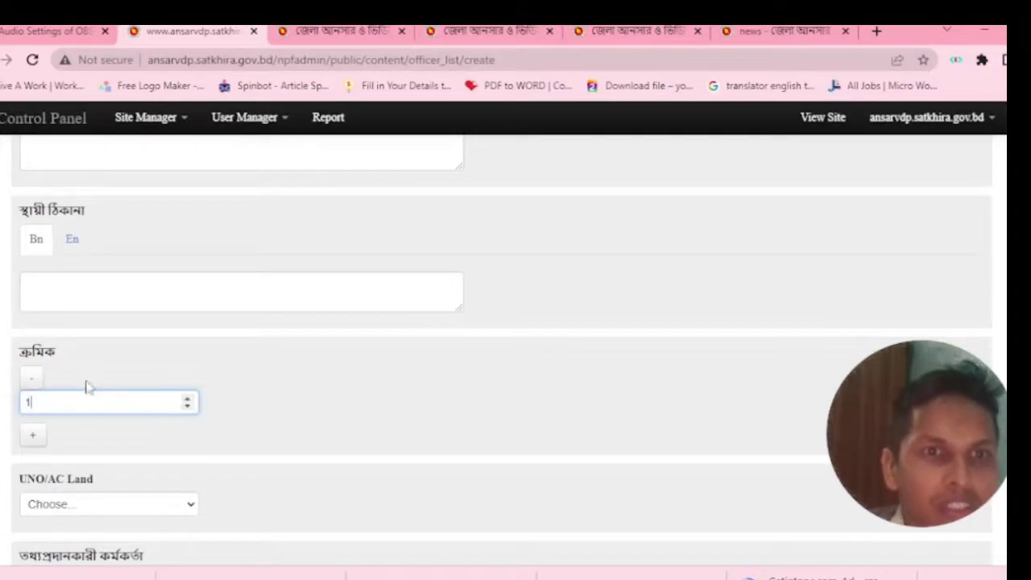
{"action": "left_click", "coordinate": [187, 398]}
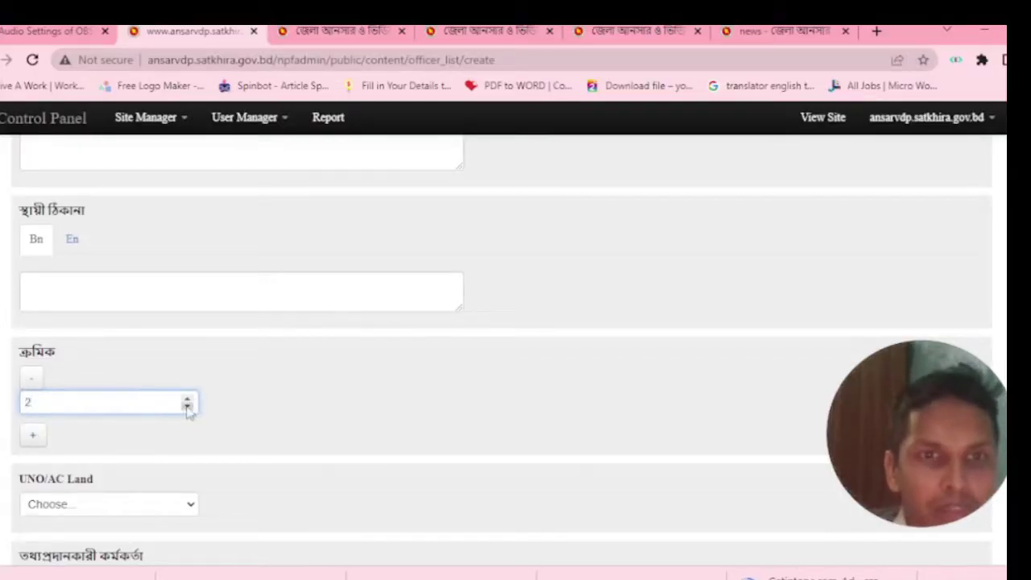
Pick an information-officer option, then reset তথ্যপ্রদানকারী কর্মকর্তা back to Choose....
{"action": "scroll", "coordinate": [89, 463], "scroll_direction": "down", "scroll_amount": 1}
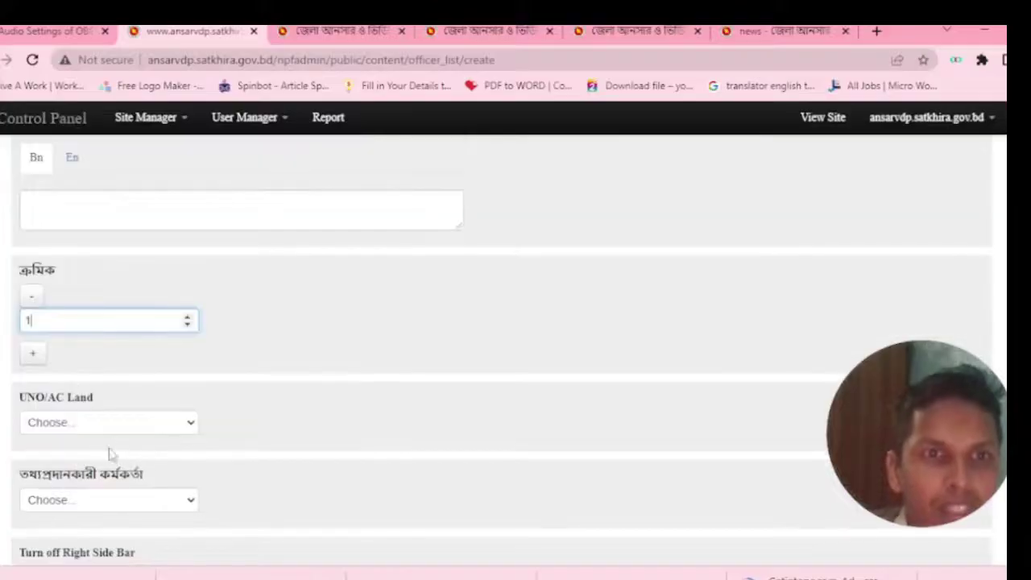
{"action": "scroll", "coordinate": [178, 443], "scroll_direction": "down", "scroll_amount": 1}
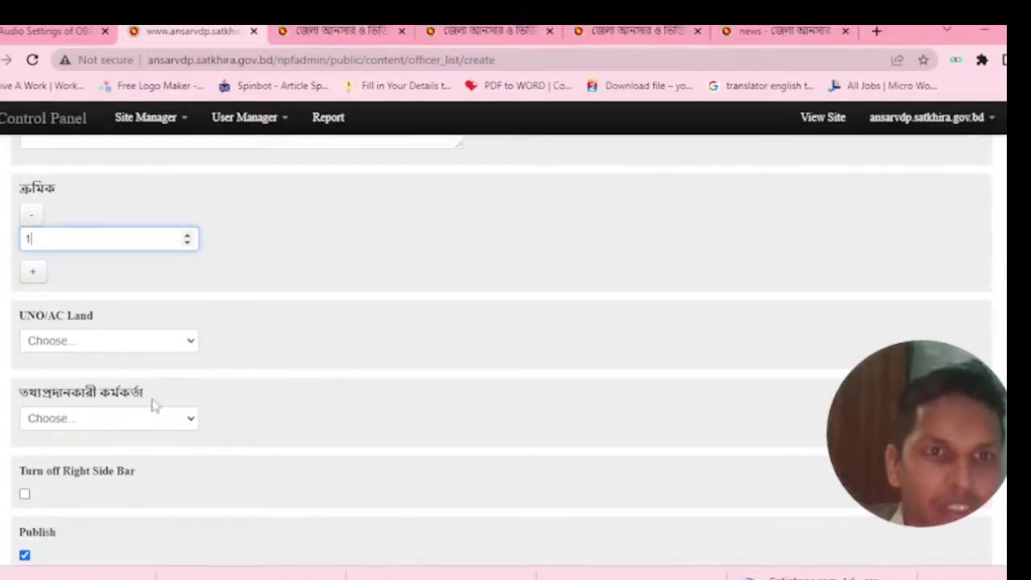
{"action": "left_click", "coordinate": [143, 425]}
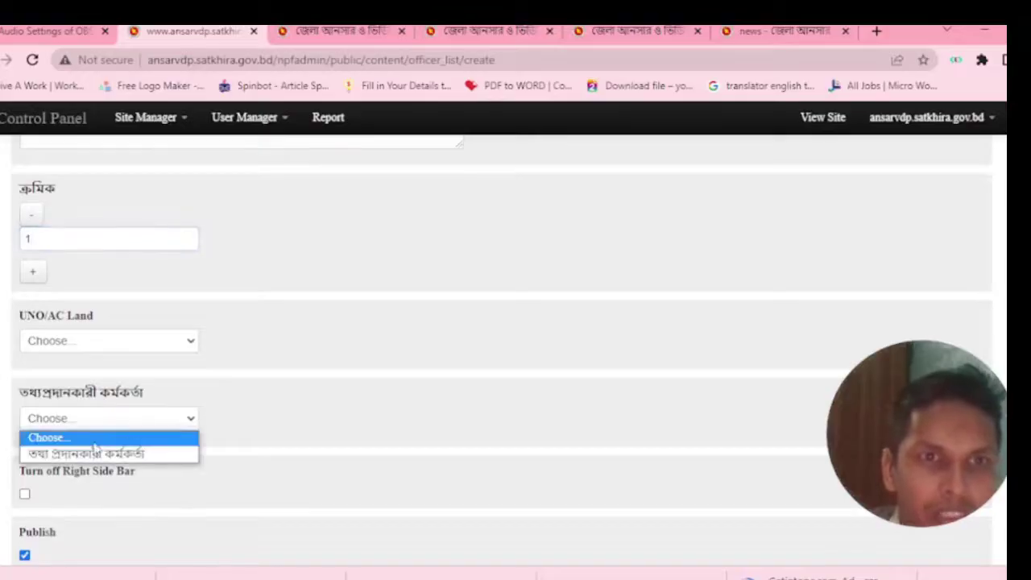
{"action": "left_click", "coordinate": [94, 453]}
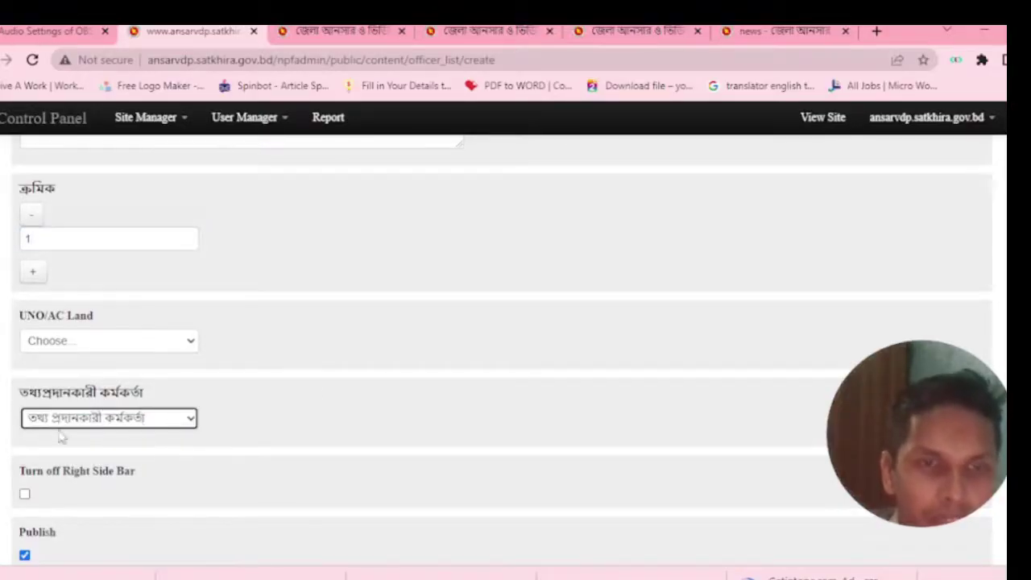
{"action": "left_click", "coordinate": [172, 419]}
{"action": "left_click", "coordinate": [76, 435]}
Scroll up the officer form and switch to the public Arms Training notice tab.
{"action": "scroll", "coordinate": [76, 443], "scroll_direction": "down", "scroll_amount": 1}
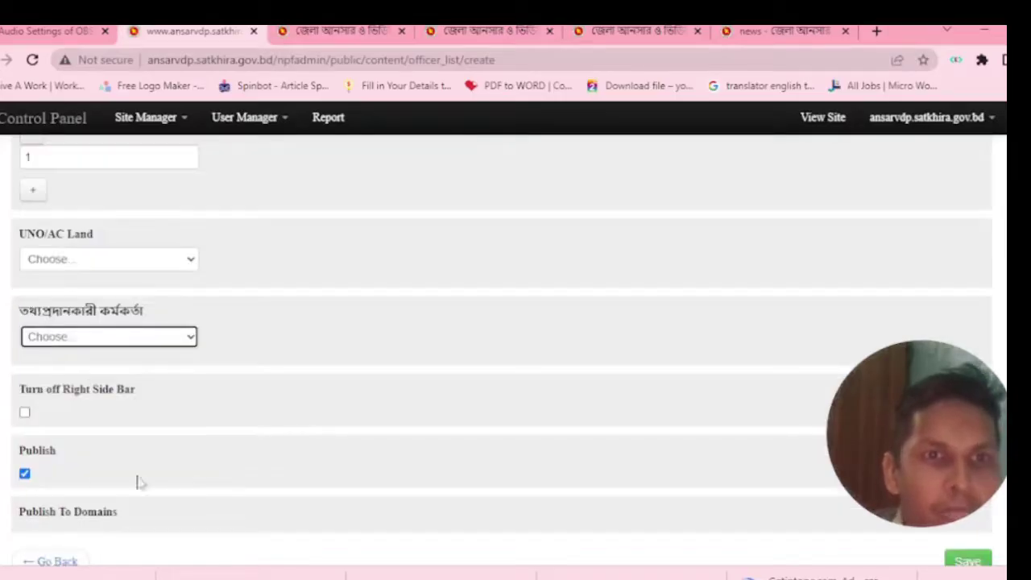
{"action": "scroll", "coordinate": [138, 481], "scroll_direction": "down", "scroll_amount": 1}
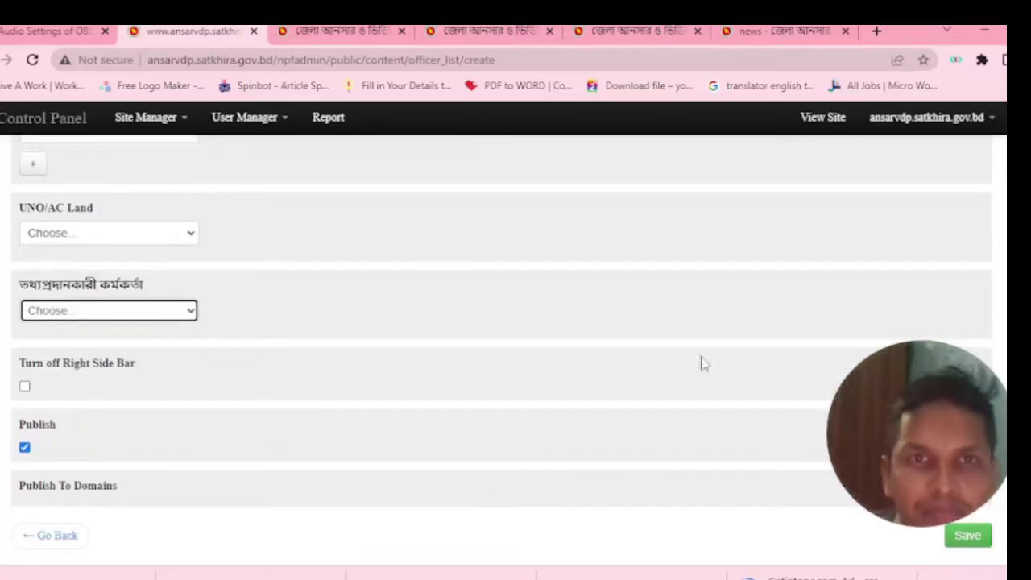
{"action": "scroll", "coordinate": [219, 231], "scroll_direction": "up", "scroll_amount": 5}
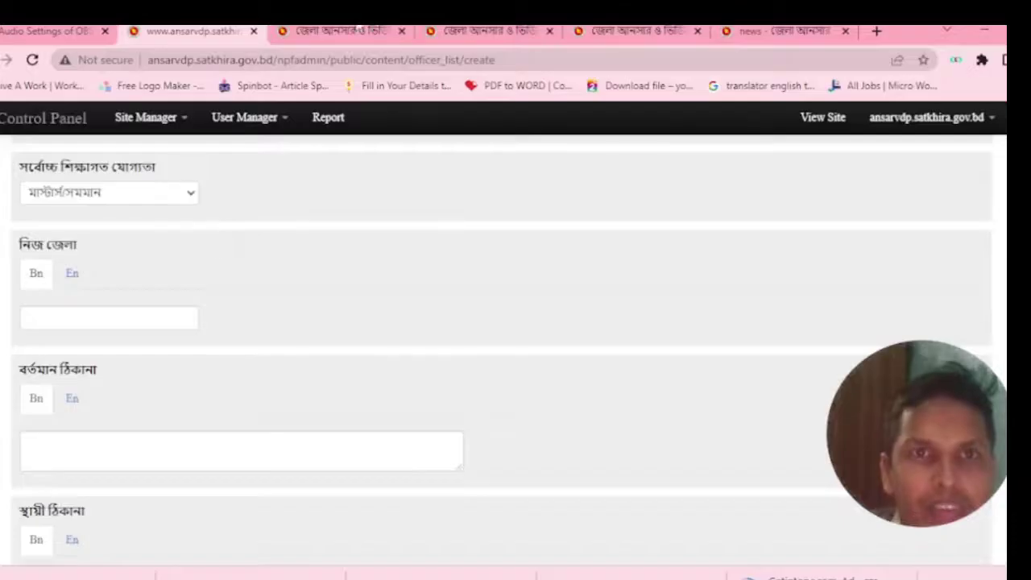
{"action": "key", "text": "ctrl+Tab"}
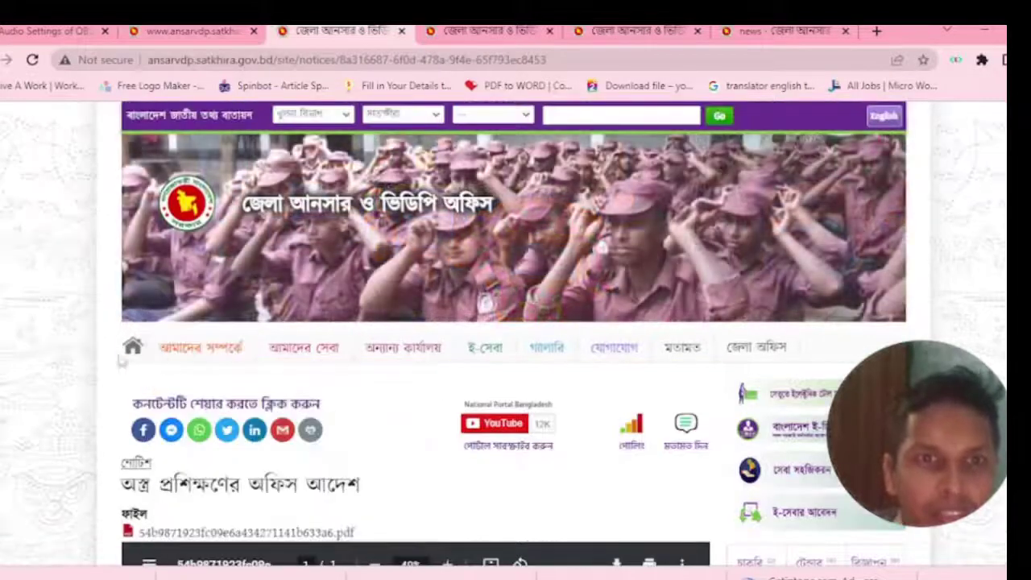
Go to the public site's home page and open কর্মকর্তাবৃন্দ under আমাদের বিষয়.
{"action": "left_click", "coordinate": [132, 347]}
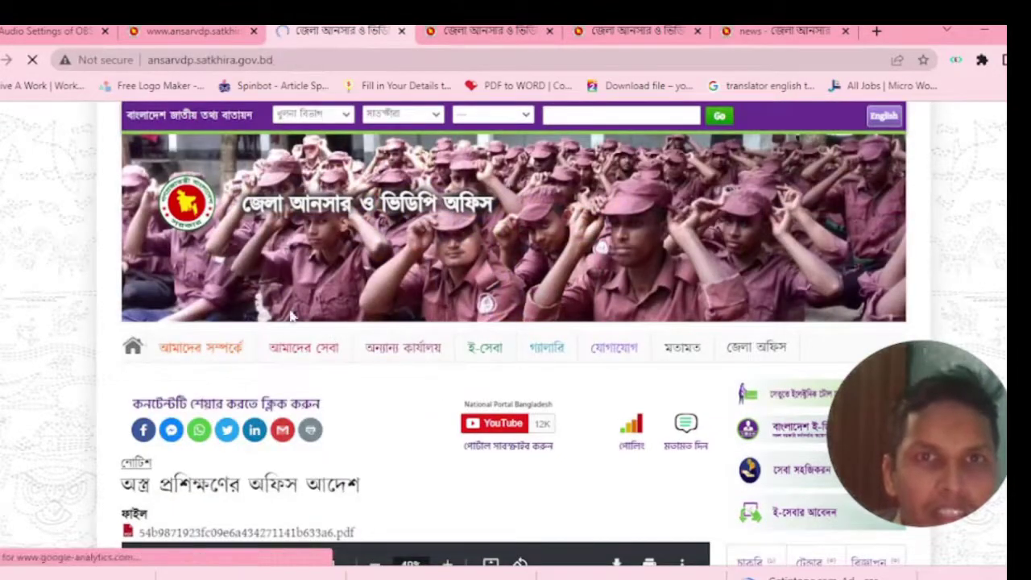
{"action": "mouse_move", "coordinate": [276, 360]}
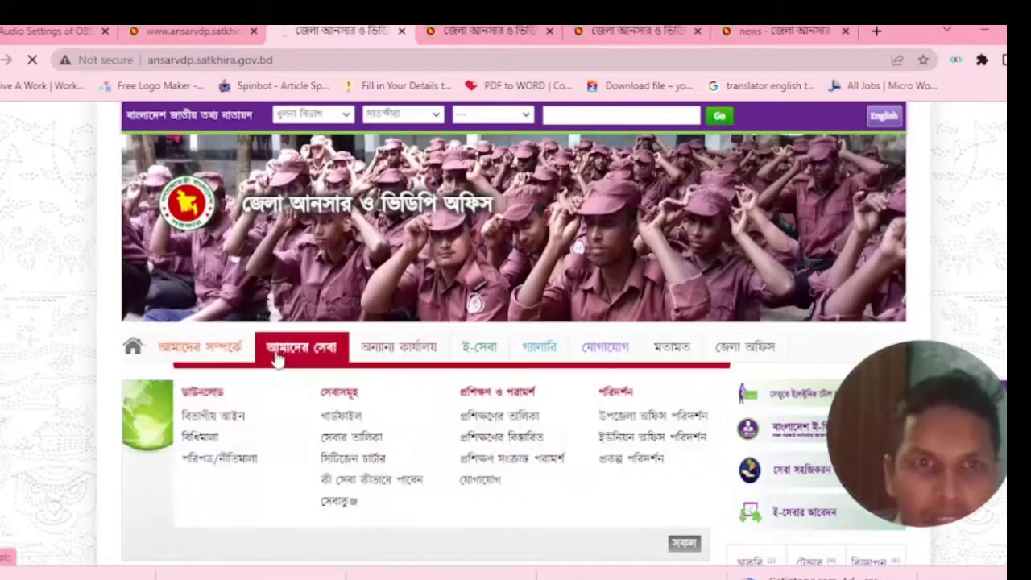
{"action": "scroll", "coordinate": [323, 437], "scroll_direction": "down", "scroll_amount": 4}
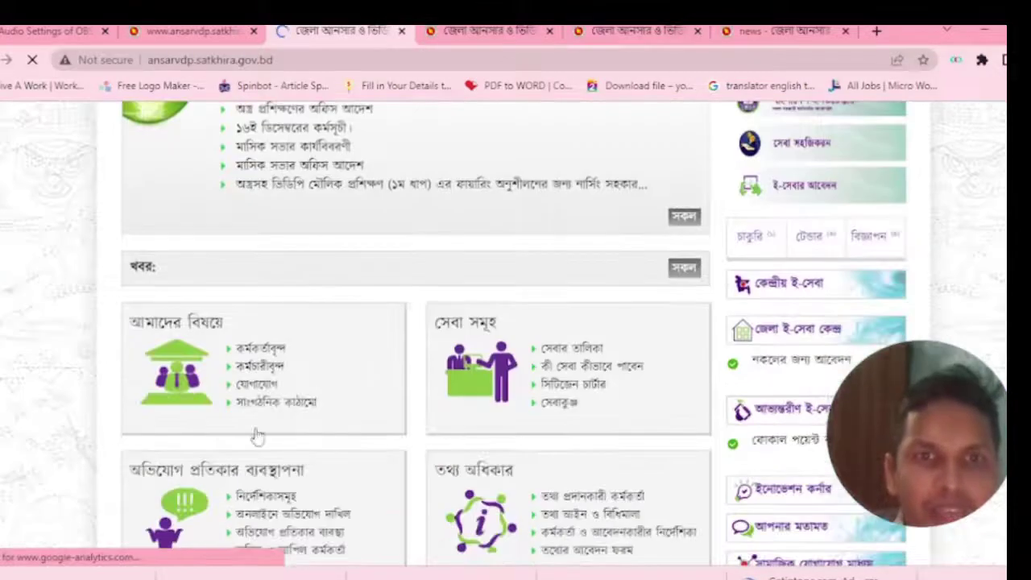
{"action": "left_click", "coordinate": [264, 347]}
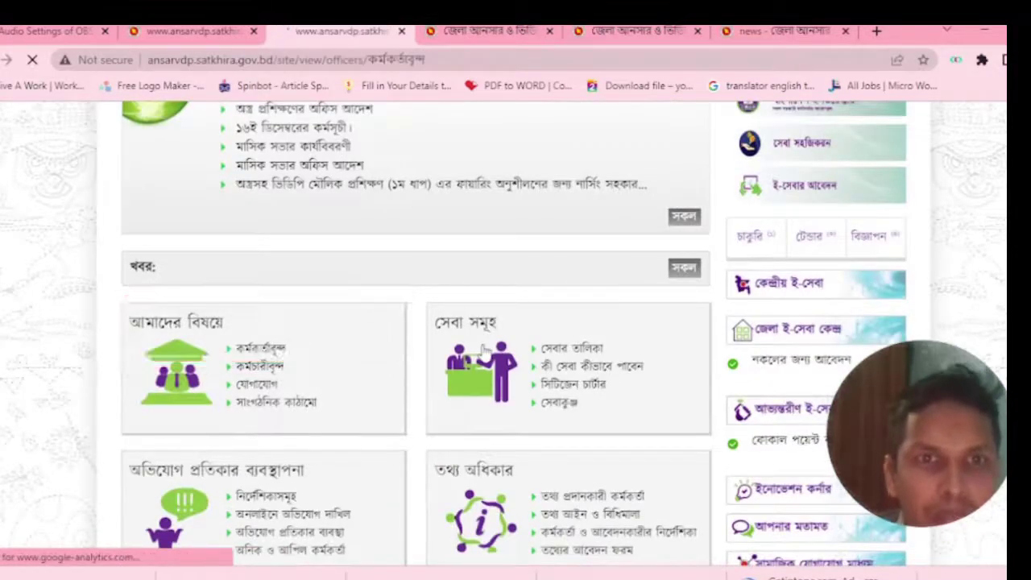
Scroll through the officers table with photos, then return to the admin officer form.
{"action": "scroll", "coordinate": [488, 362], "scroll_direction": "down", "scroll_amount": 2}
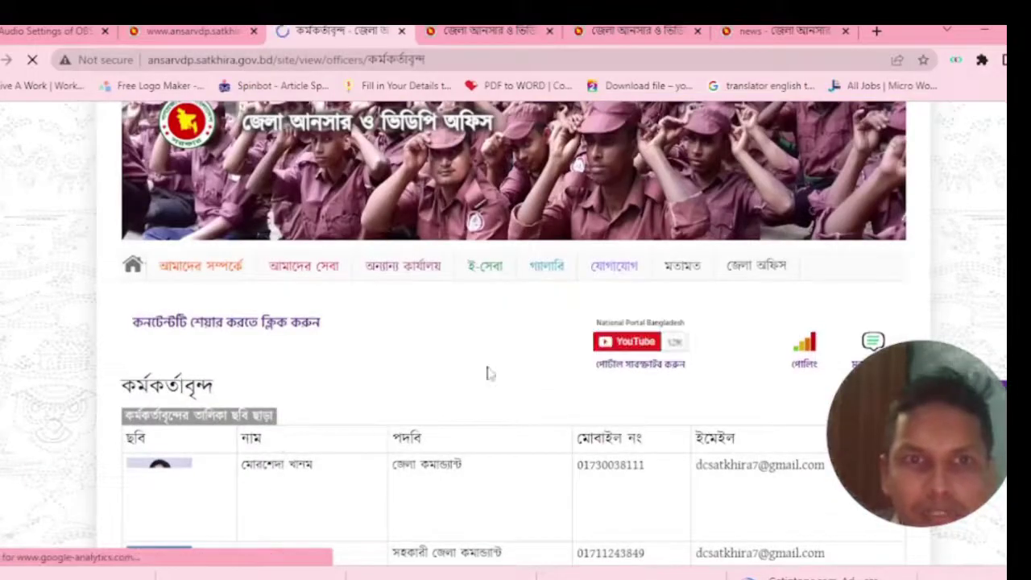
{"action": "scroll", "coordinate": [487, 373], "scroll_direction": "down", "scroll_amount": 1}
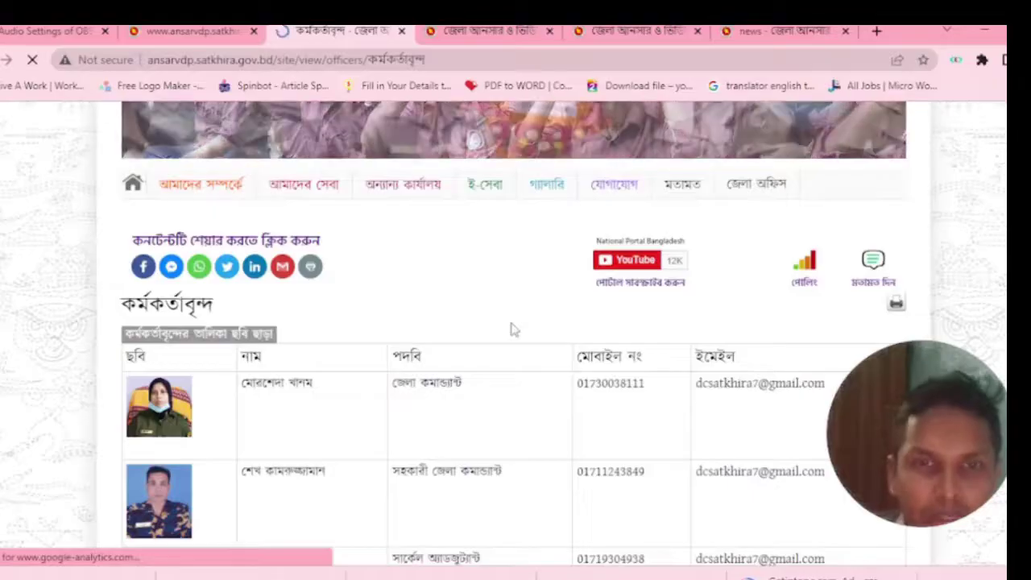
{"action": "scroll", "coordinate": [437, 368], "scroll_direction": "down", "scroll_amount": 1}
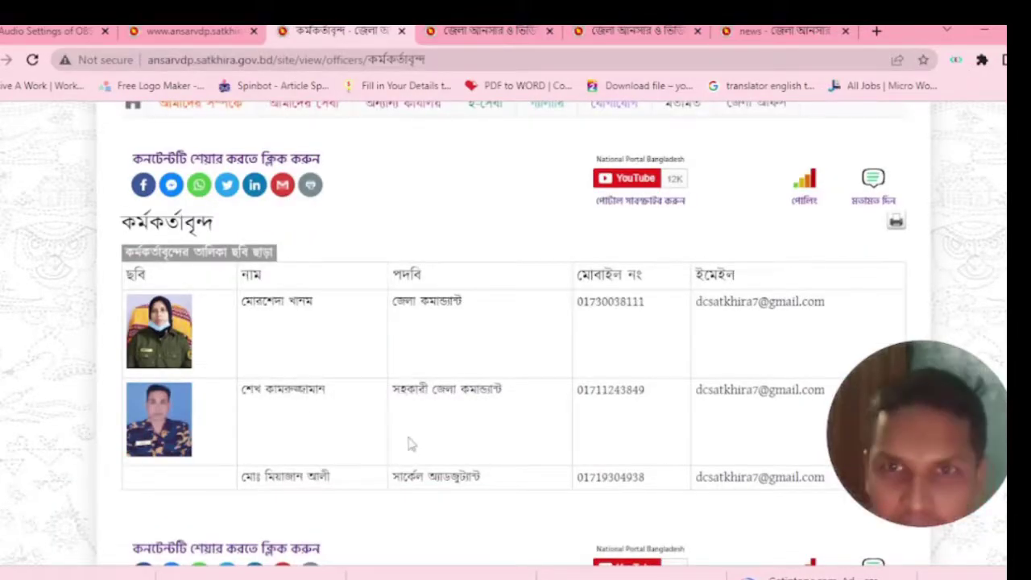
{"action": "scroll", "coordinate": [409, 443], "scroll_direction": "up", "scroll_amount": 2}
{"action": "scroll", "coordinate": [382, 435], "scroll_direction": "up", "scroll_amount": 1}
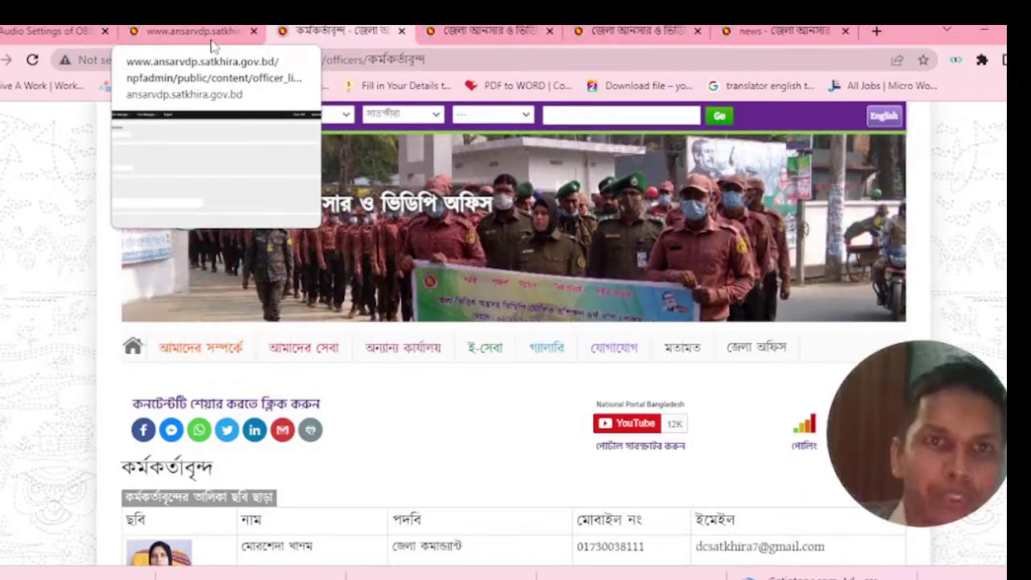
{"action": "left_click", "coordinate": [211, 32]}
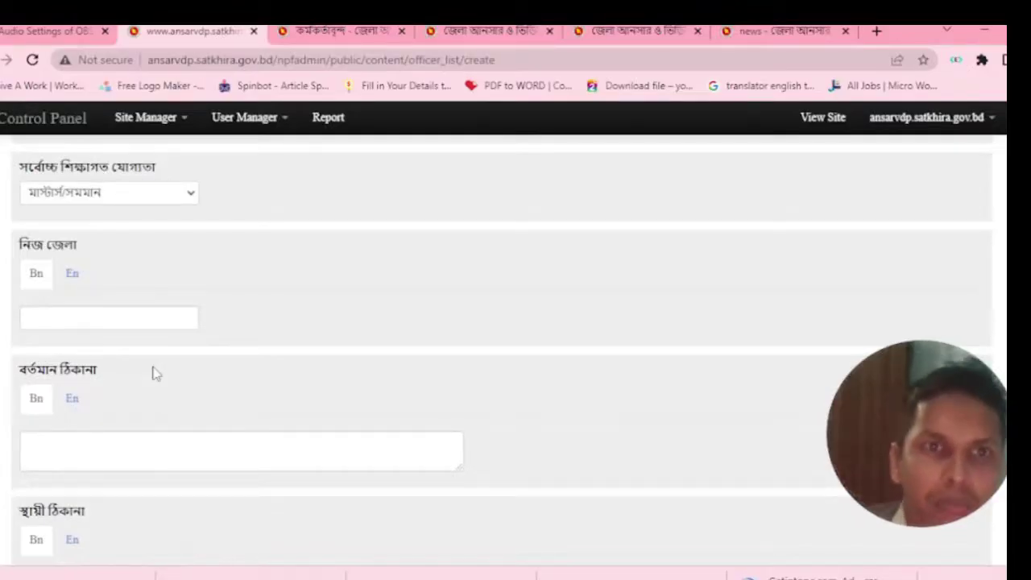
Go to Site Manager > Contents and choose the কর্মচারী প্রোফাইল tile.
{"action": "scroll", "coordinate": [154, 368], "scroll_direction": "up", "scroll_amount": 3}
{"action": "left_click", "coordinate": [175, 130]}
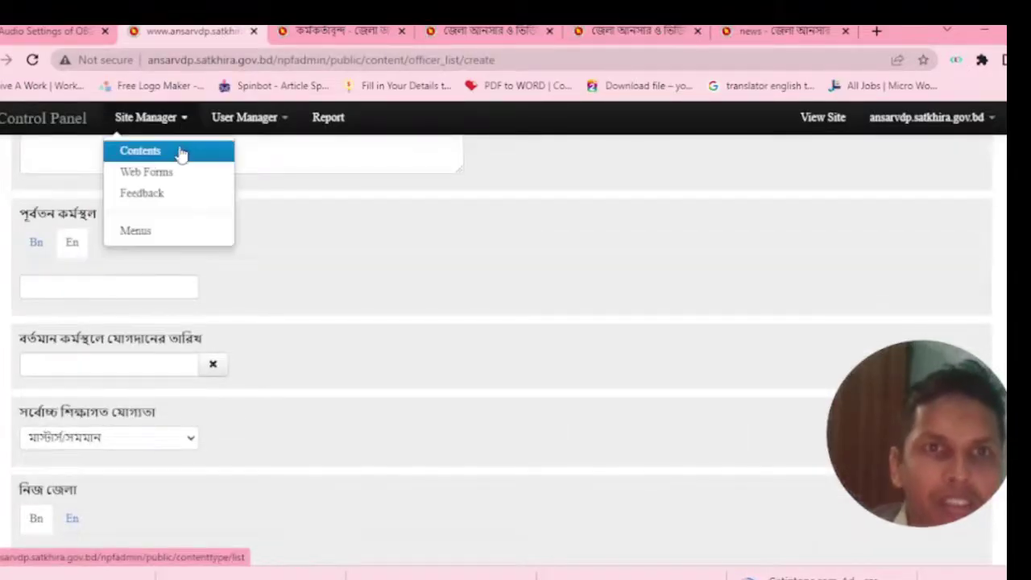
{"action": "left_click", "coordinate": [181, 154]}
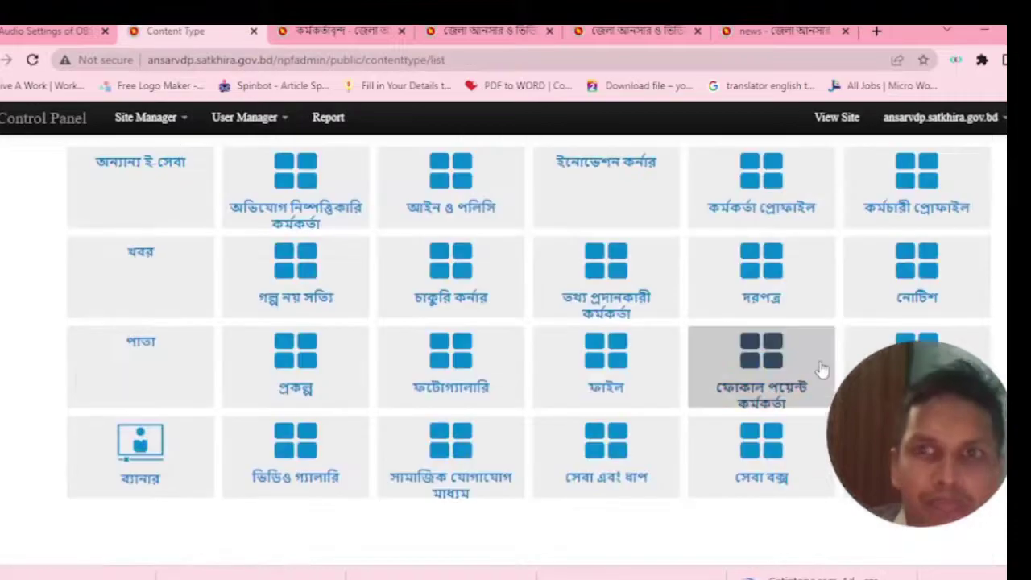
{"action": "left_click", "coordinate": [914, 197]}
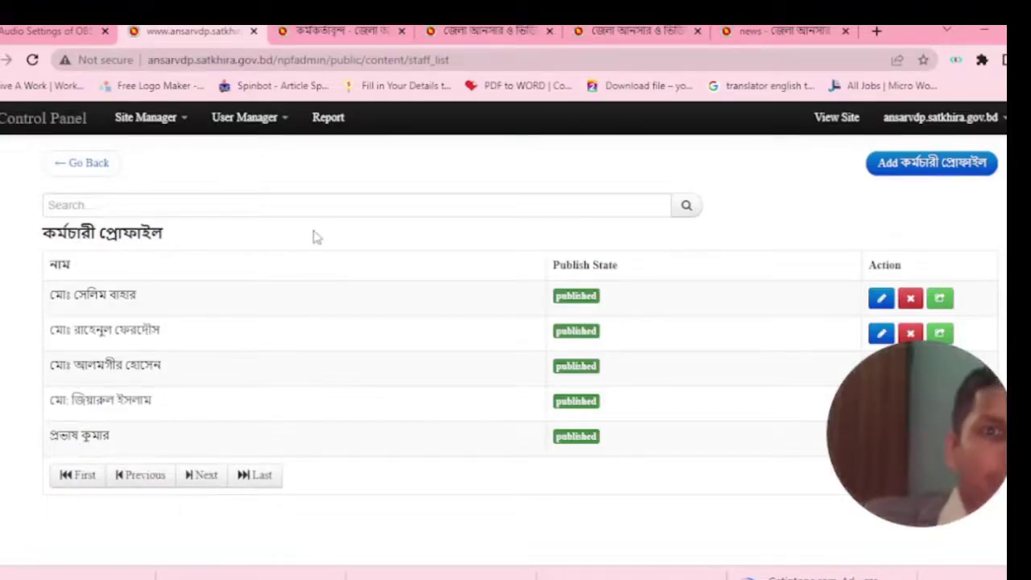
Start a new staff profile and begin the Bangla name with মো.
{"action": "left_click", "coordinate": [910, 166]}
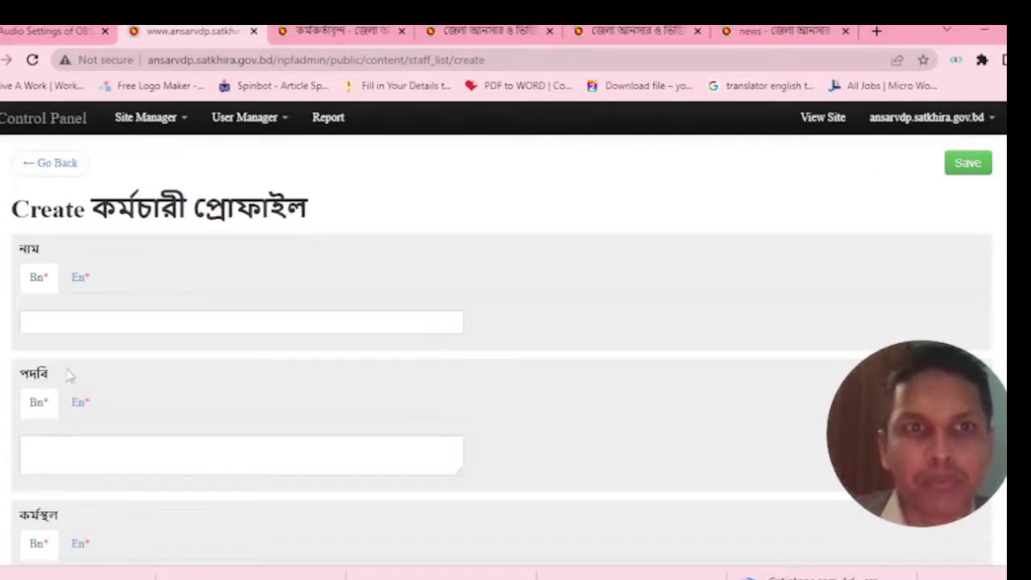
{"action": "left_click", "coordinate": [90, 323]}
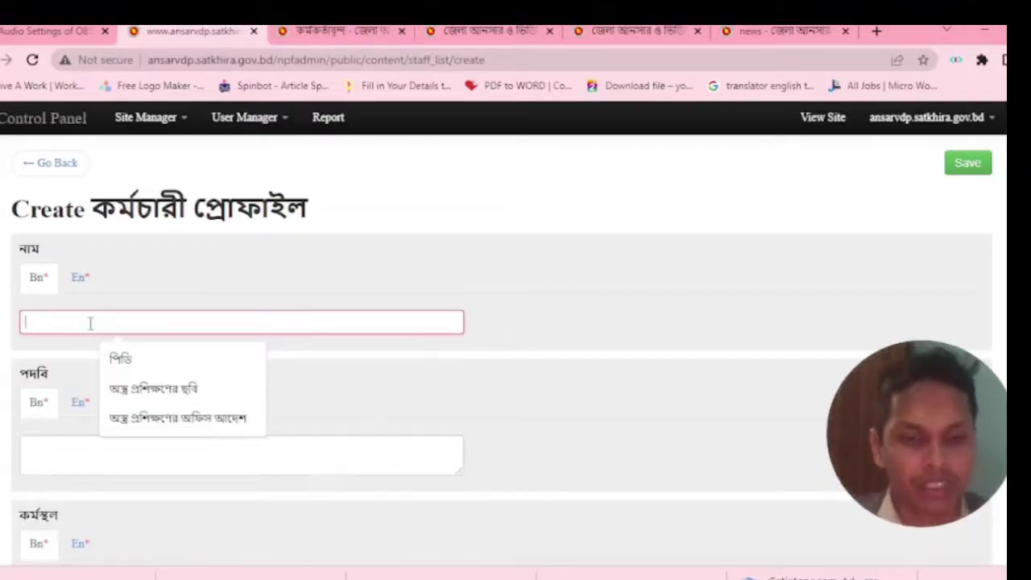
{"action": "type", "text": "cm"}
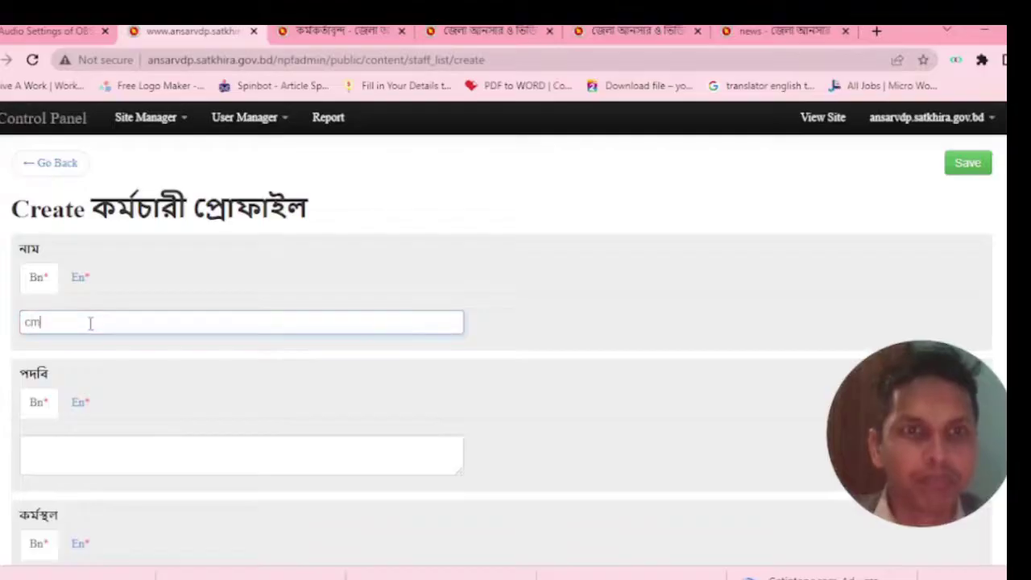
{"action": "key", "text": "BackSpace"}
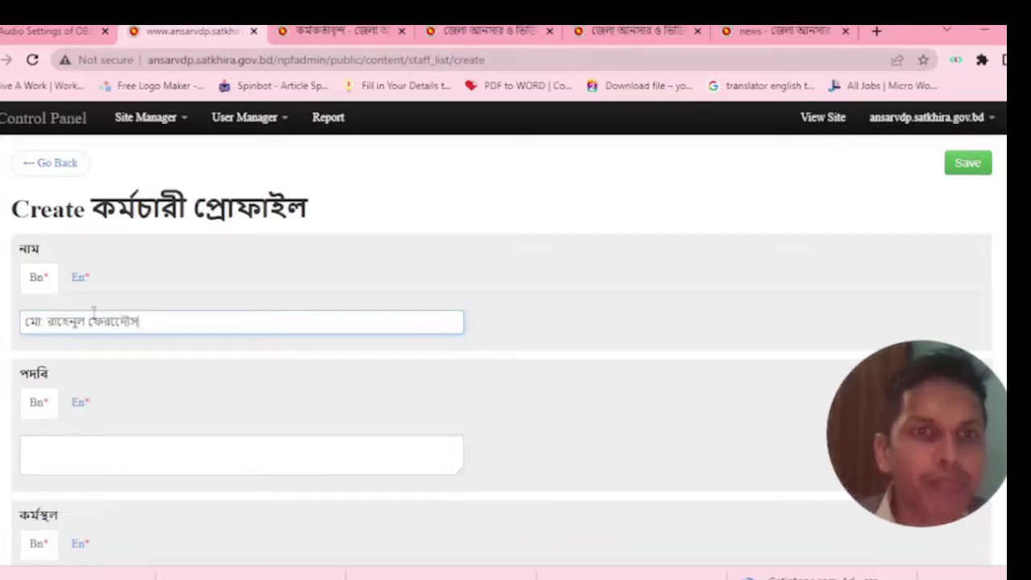
Enter the staff member's English name on the En tab.
{"action": "left_click", "coordinate": [79, 277]}
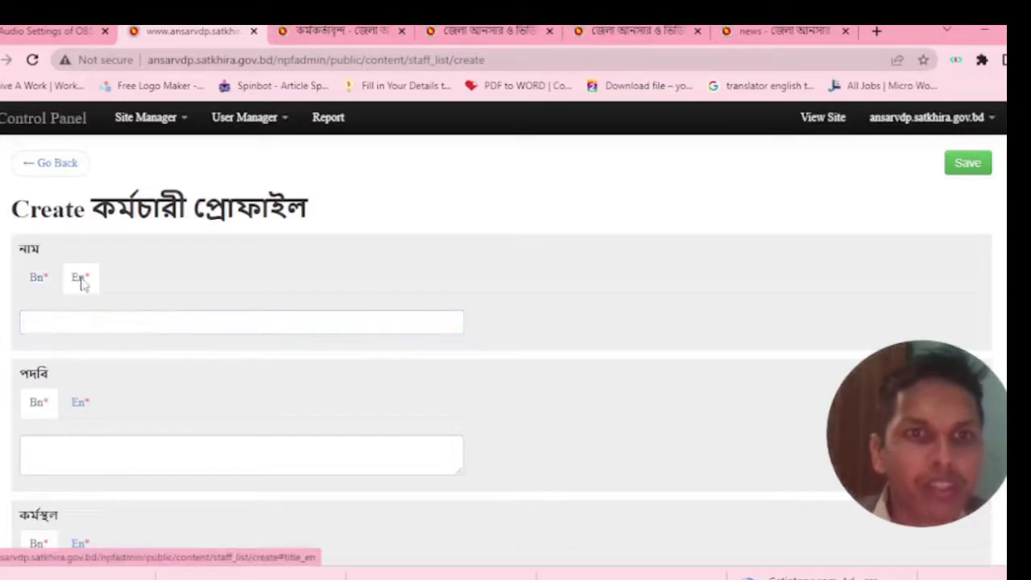
{"action": "left_click", "coordinate": [81, 318]}
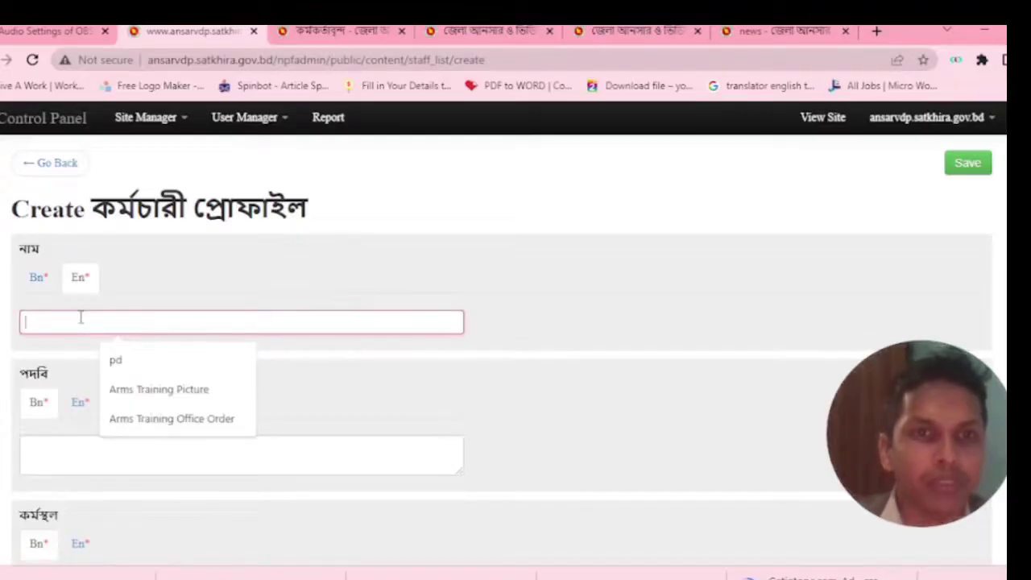
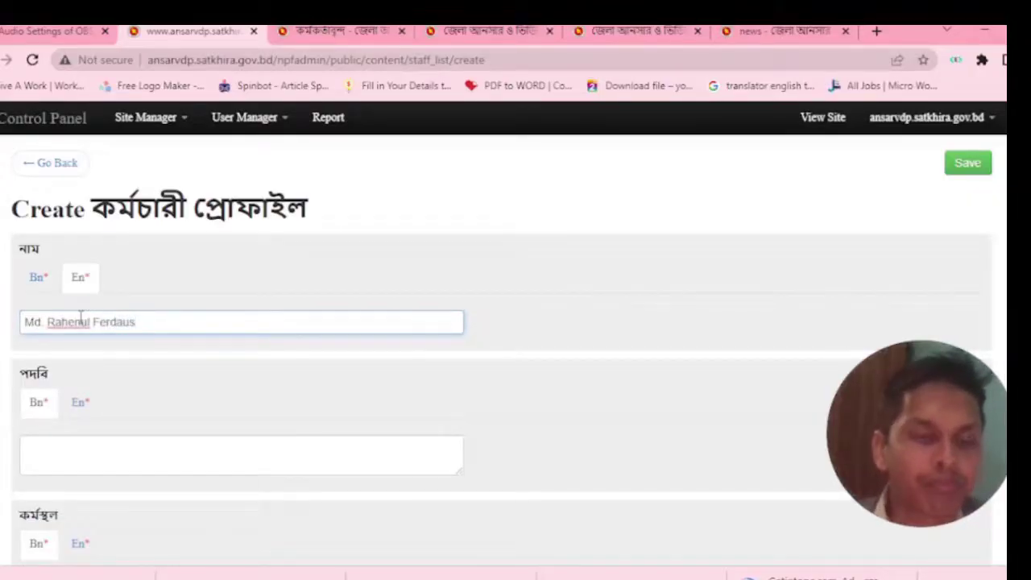
Enter the Bangla designation text, then type OA as the English designation.
{"action": "left_click", "coordinate": [93, 447]}
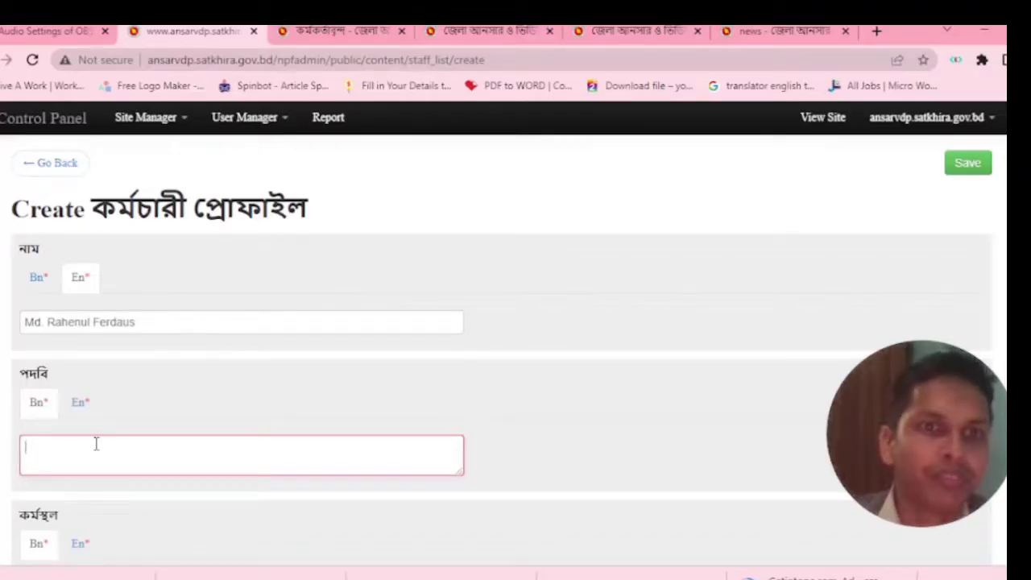
{"action": "type", "text": "OA"}
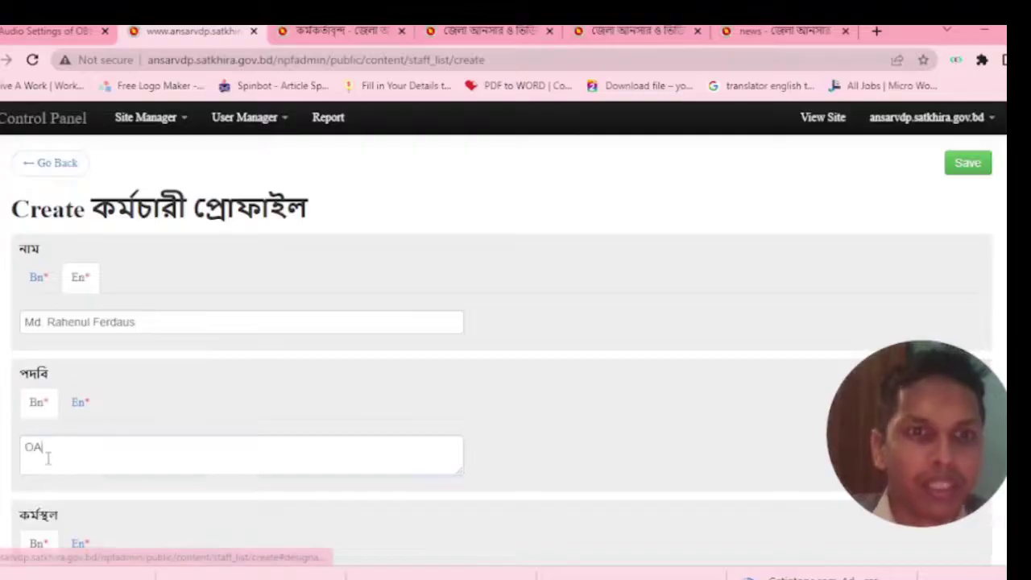
{"action": "left_click_drag", "start_coordinate": [47, 457], "coordinate": [34, 435]}
{"action": "type", "text": "Fo"}
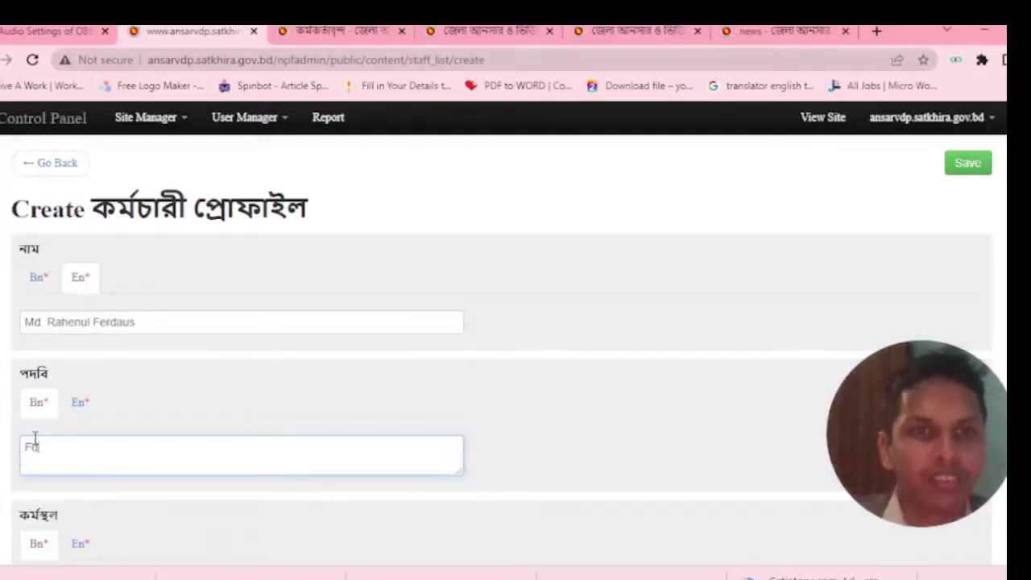
{"action": "type", "text": "অ"}
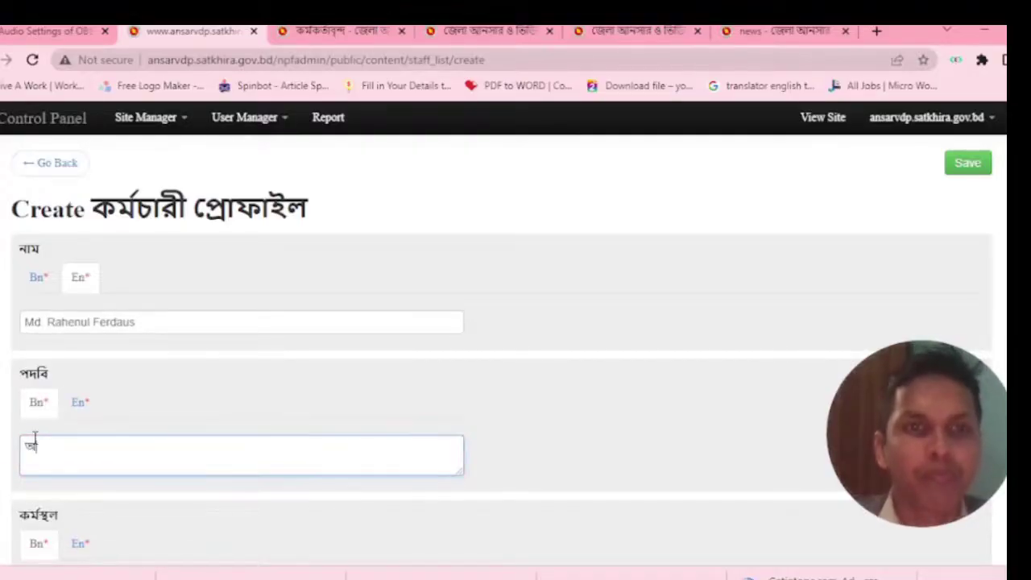
{"action": "left_click", "coordinate": [80, 405]}
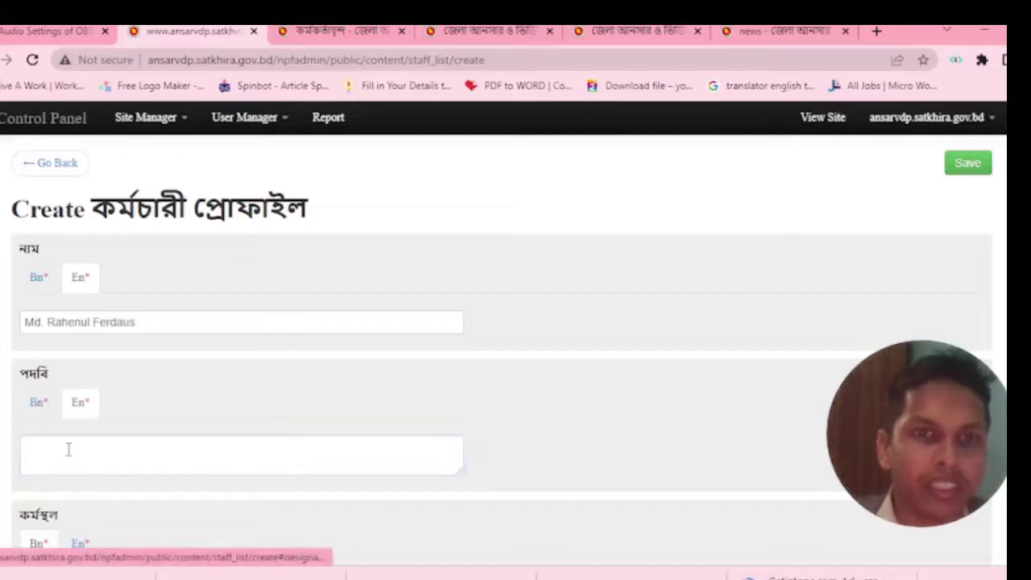
{"action": "left_click", "coordinate": [69, 448]}
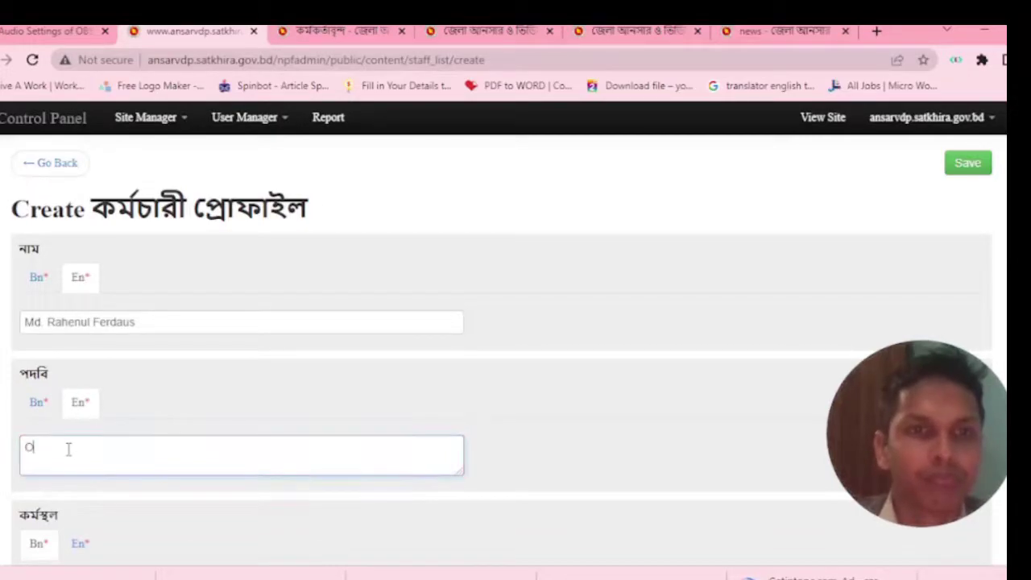
{"action": "scroll", "coordinate": [83, 556], "scroll_direction": "down", "scroll_amount": 3}
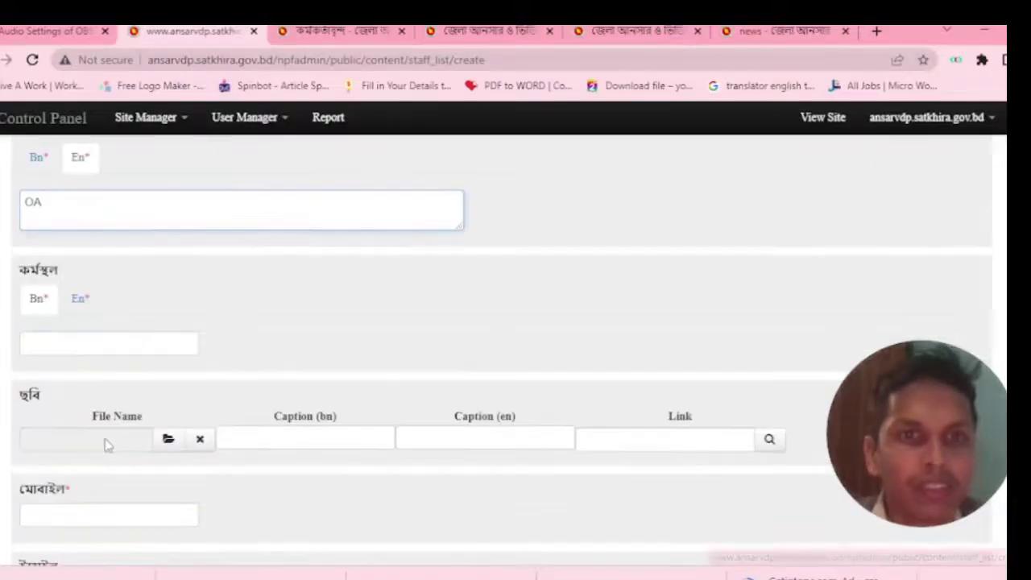
Switch the workplace entry to English and close the photo upload without a file.
{"action": "left_click", "coordinate": [49, 339]}
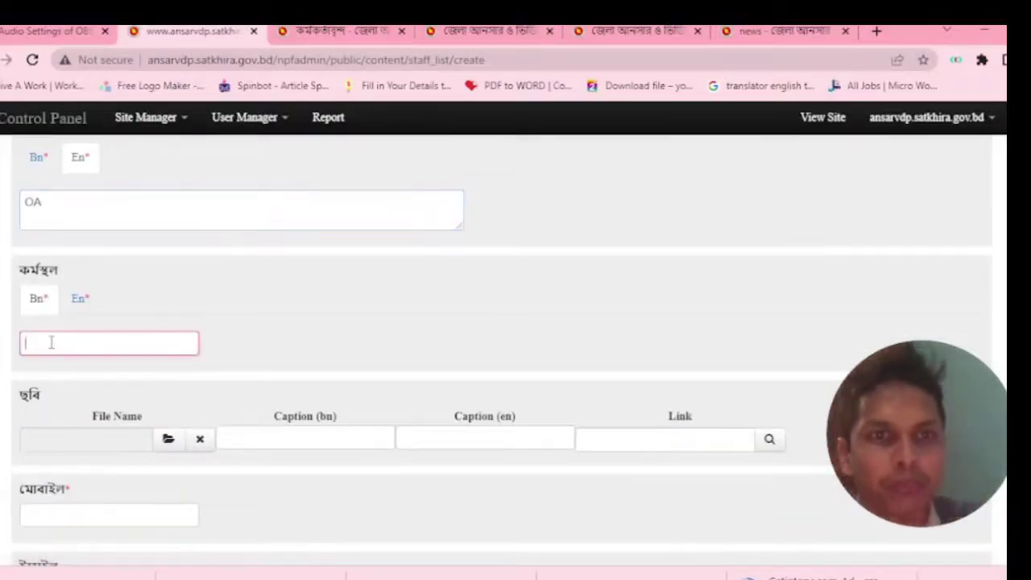
{"action": "left_click", "coordinate": [79, 300]}
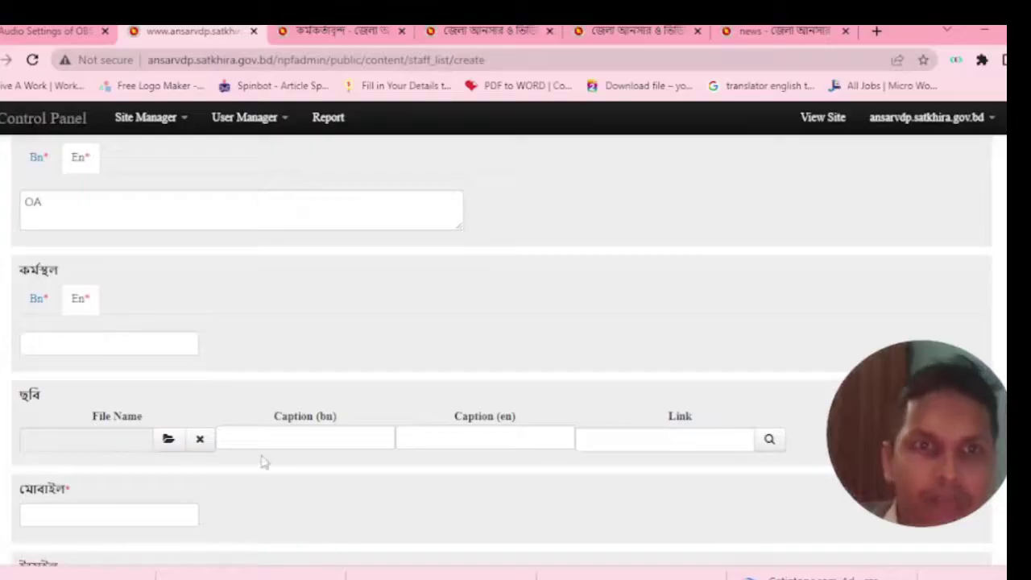
{"action": "left_click", "coordinate": [169, 440]}
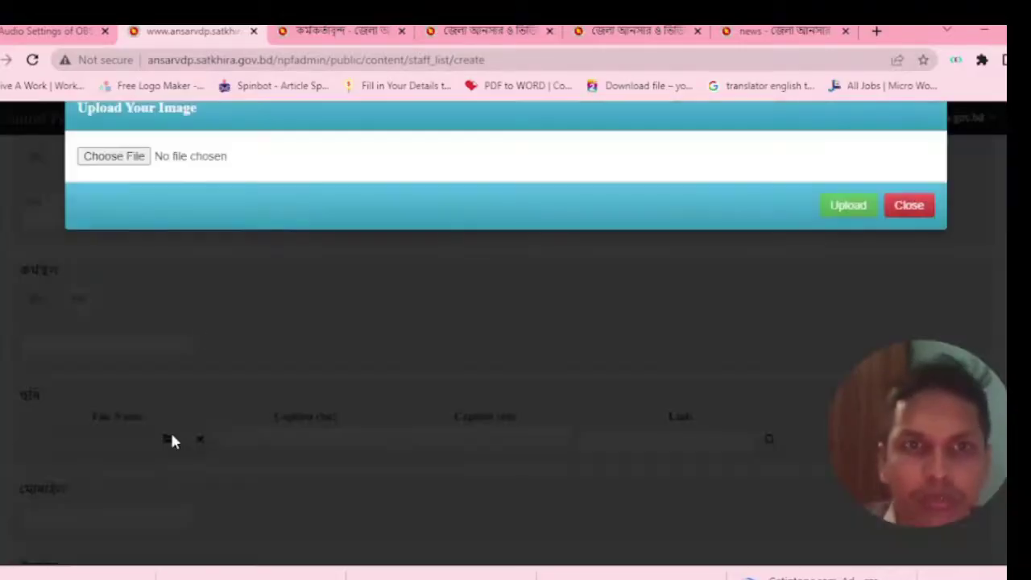
{"action": "left_click", "coordinate": [908, 205]}
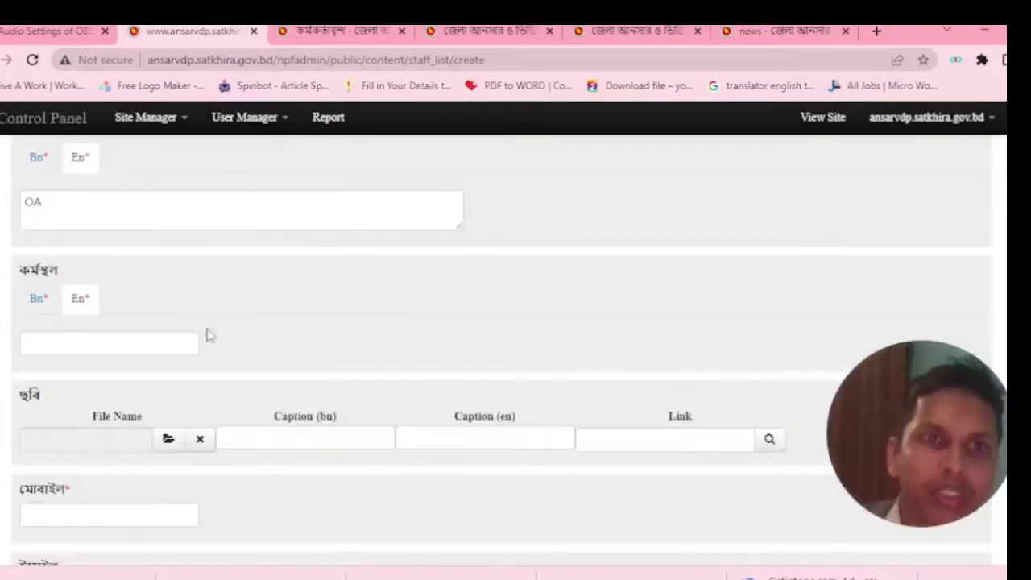
{"action": "scroll", "coordinate": [207, 334], "scroll_direction": "down", "scroll_amount": 1}
{"action": "scroll", "coordinate": [199, 356], "scroll_direction": "down", "scroll_amount": 2}
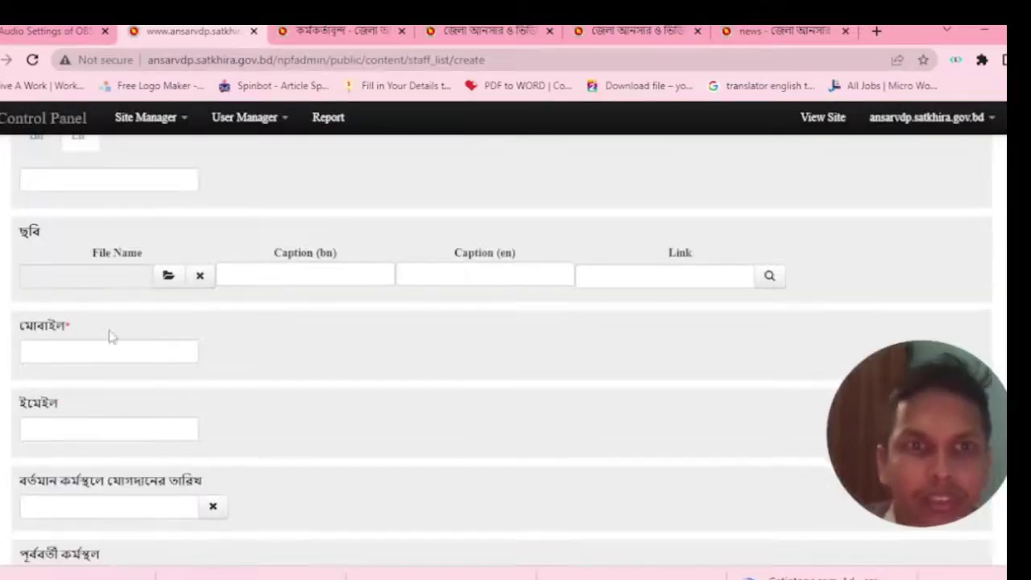
Autofill mobile and email from saved details, leaving the joining date empty.
{"action": "left_click", "coordinate": [126, 269]}
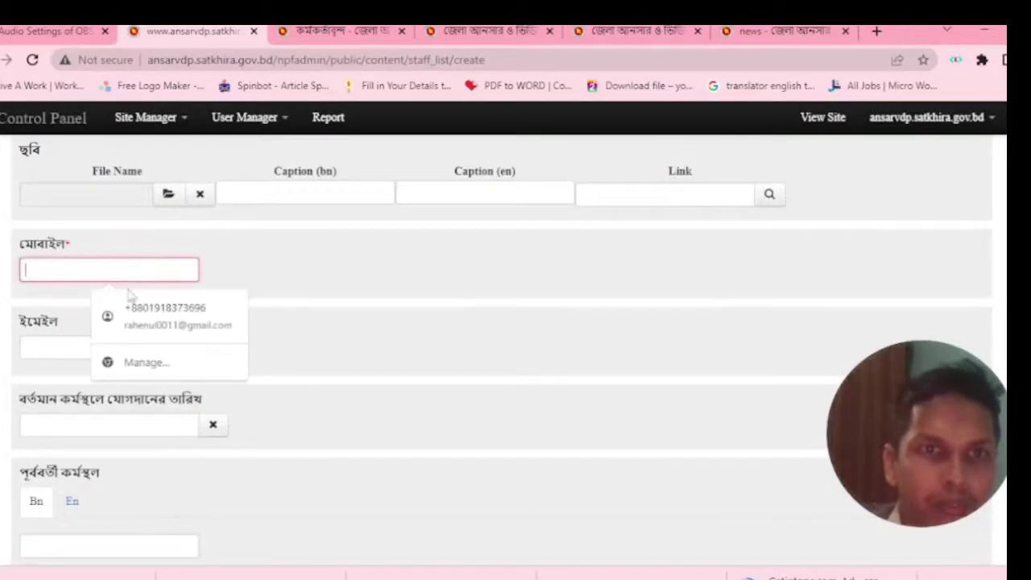
{"action": "left_click", "coordinate": [127, 308]}
{"action": "scroll", "coordinate": [274, 330], "scroll_direction": "down", "scroll_amount": 1}
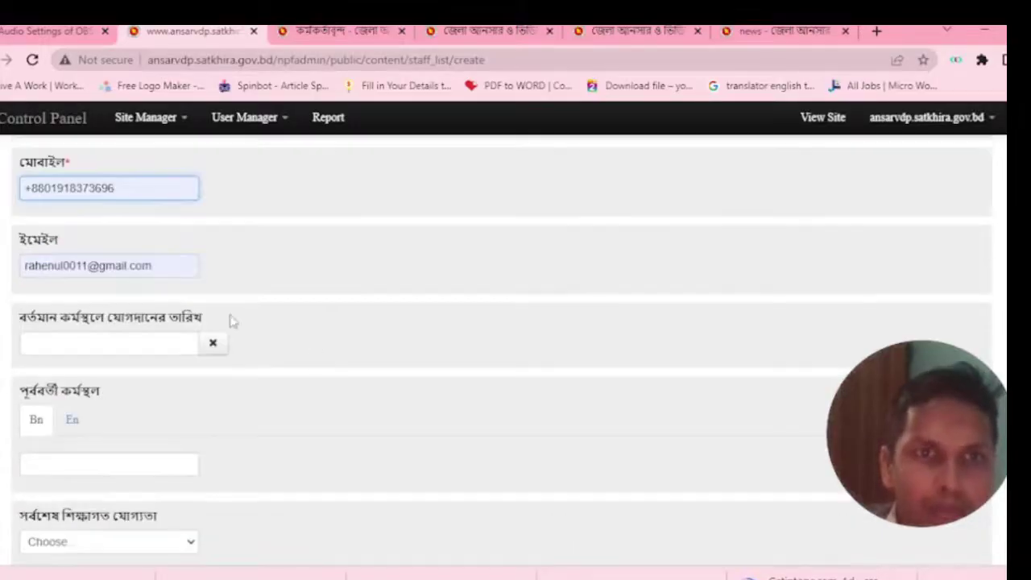
{"action": "left_click", "coordinate": [134, 345]}
{"action": "left_click", "coordinate": [235, 229]}
{"action": "scroll", "coordinate": [129, 421], "scroll_direction": "down", "scroll_amount": 1}
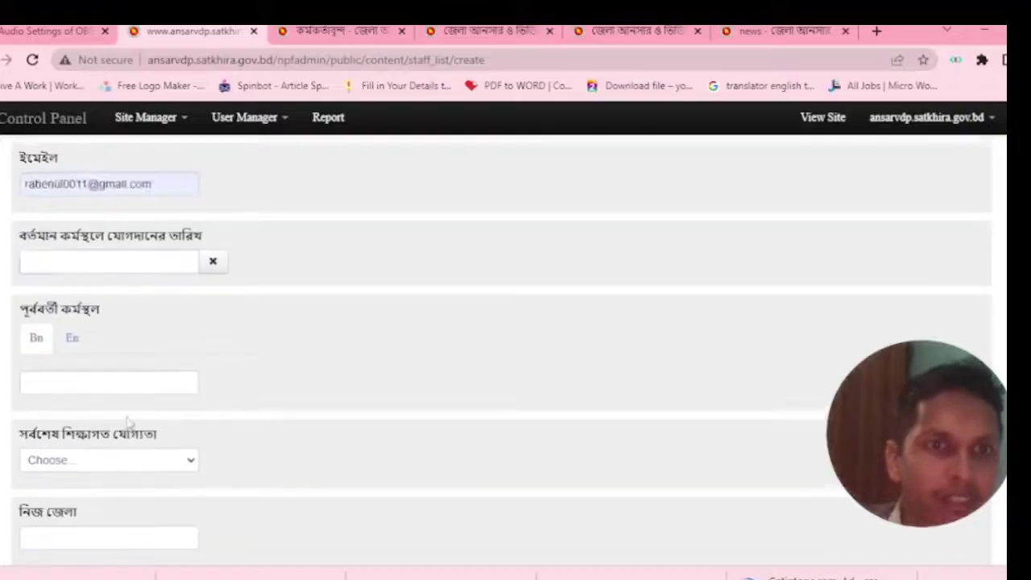
{"action": "scroll", "coordinate": [129, 421], "scroll_direction": "down", "scroll_amount": 1}
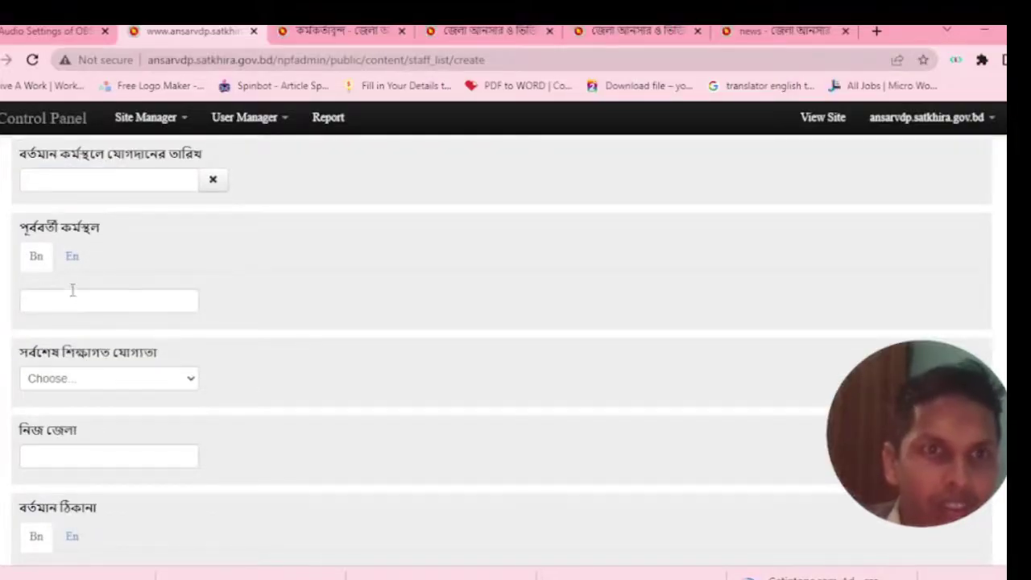
Choose মাস্টার্স/সমমান as the latest educational qualification.
{"action": "left_click", "coordinate": [64, 293]}
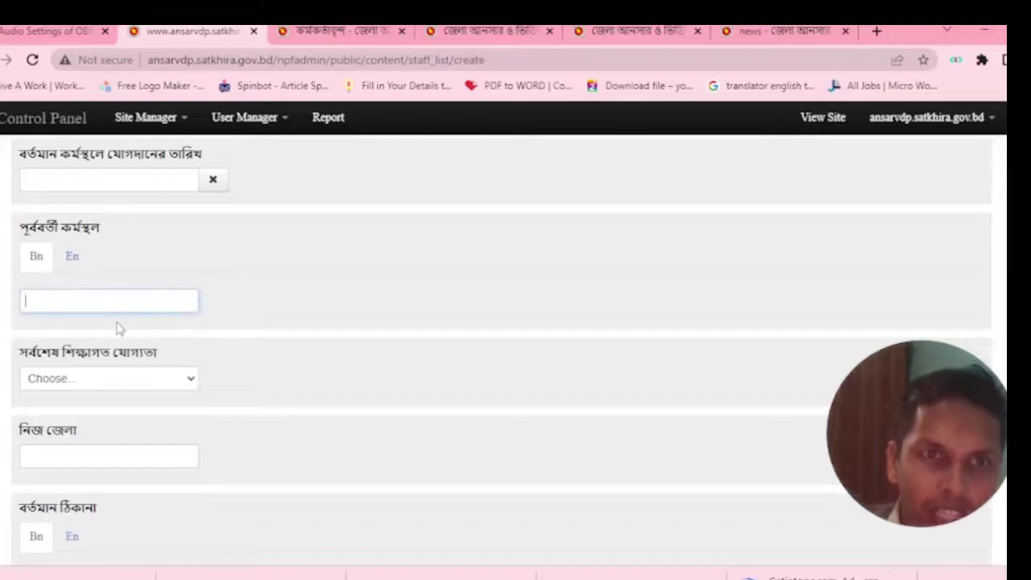
{"action": "left_click", "coordinate": [64, 378]}
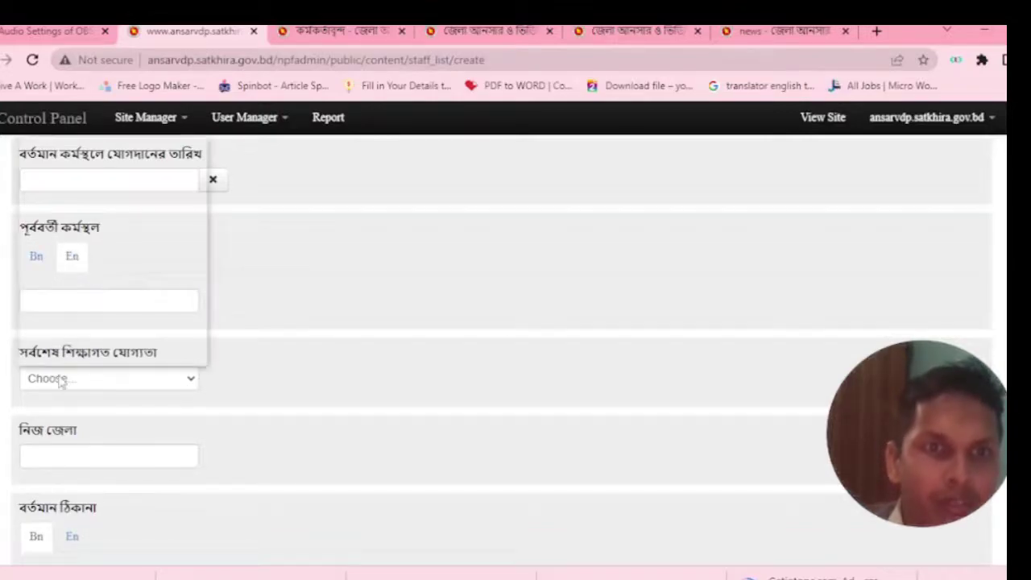
{"action": "left_click", "coordinate": [64, 226]}
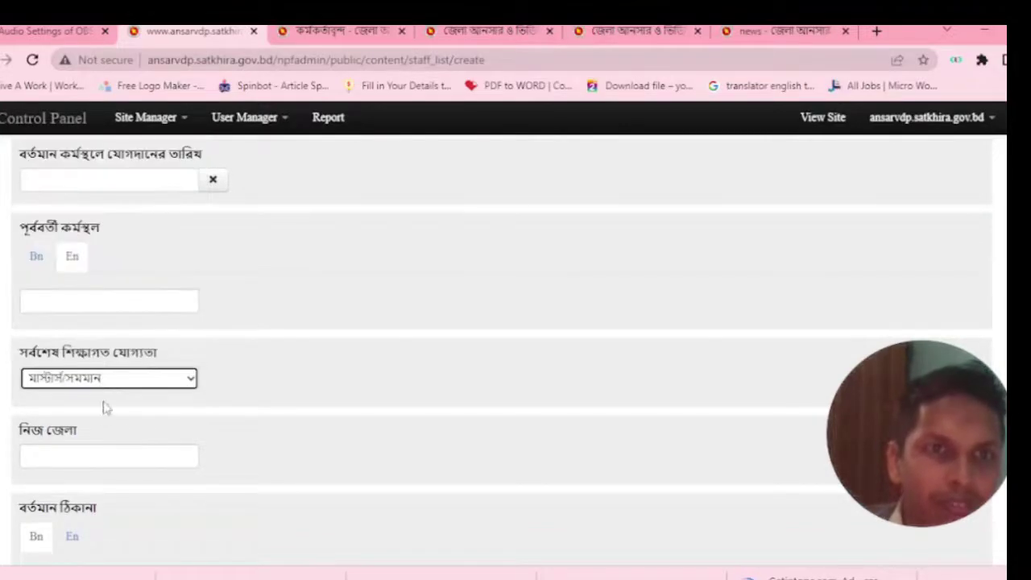
{"action": "scroll", "coordinate": [113, 419], "scroll_direction": "down", "scroll_amount": 1}
{"action": "scroll", "coordinate": [123, 432], "scroll_direction": "down", "scroll_amount": 1}
Pass home district and present address, then step the ক্রমিক serial to 0.
{"action": "left_click", "coordinate": [85, 291]}
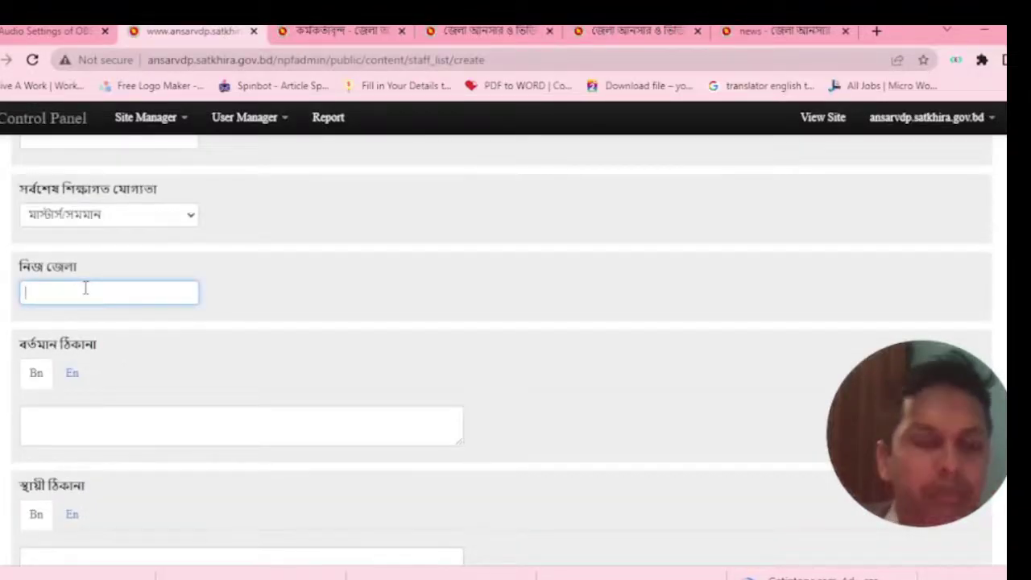
{"action": "left_click", "coordinate": [101, 427]}
{"action": "scroll", "coordinate": [95, 402], "scroll_direction": "down", "scroll_amount": 2}
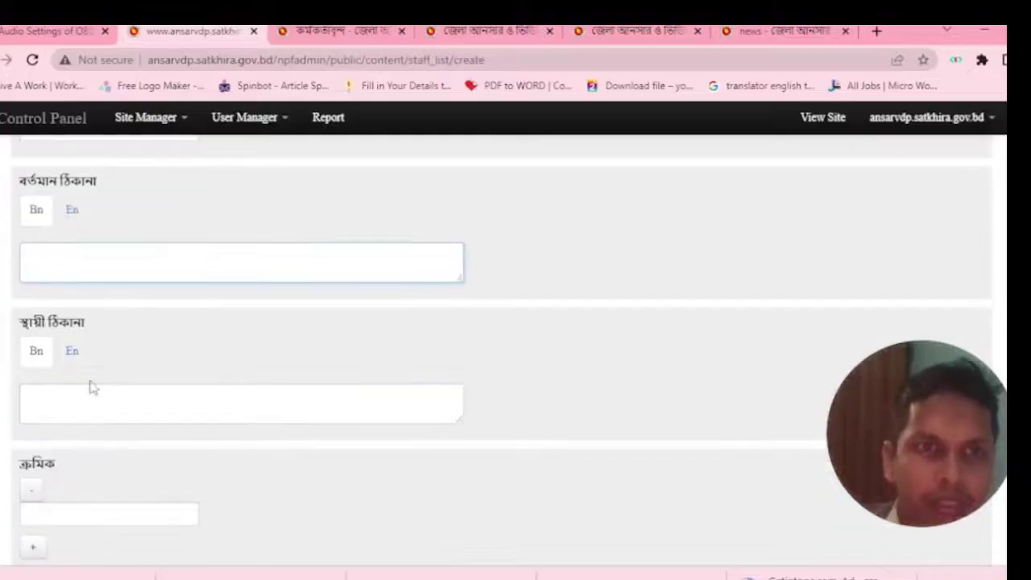
{"action": "scroll", "coordinate": [89, 397], "scroll_direction": "down", "scroll_amount": 3}
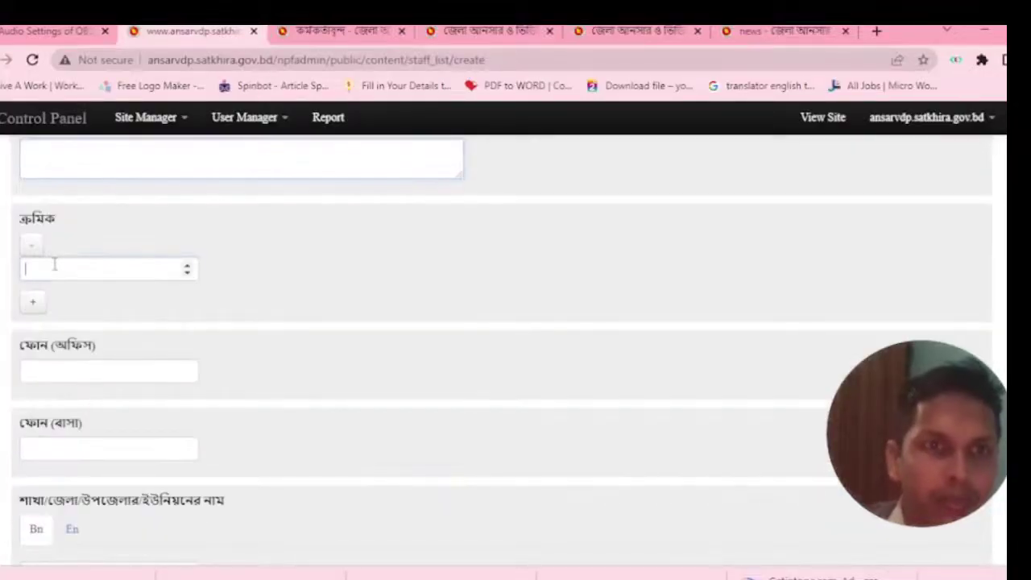
{"action": "left_click", "coordinate": [106, 267]}
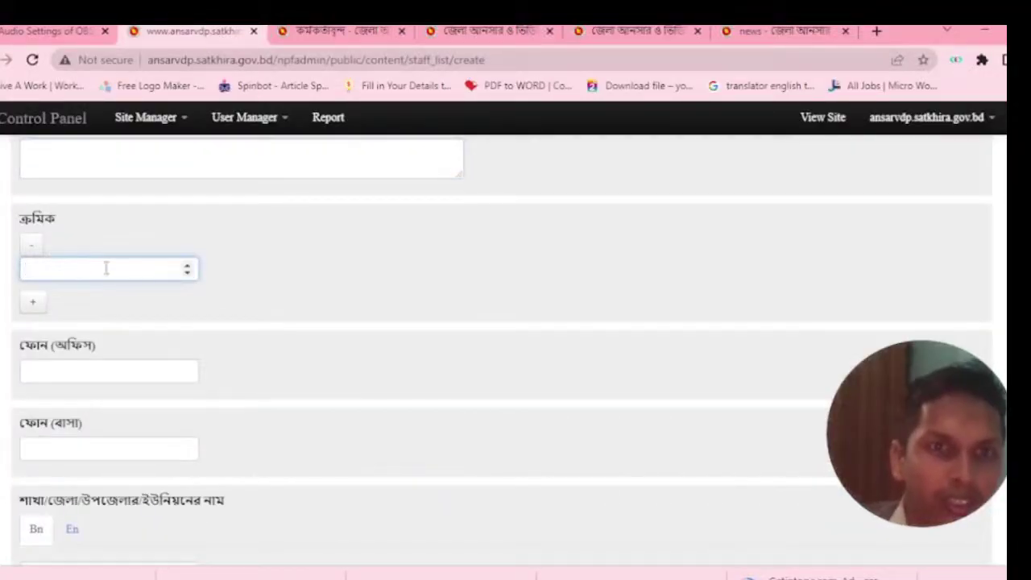
{"action": "left_click", "coordinate": [187, 266]}
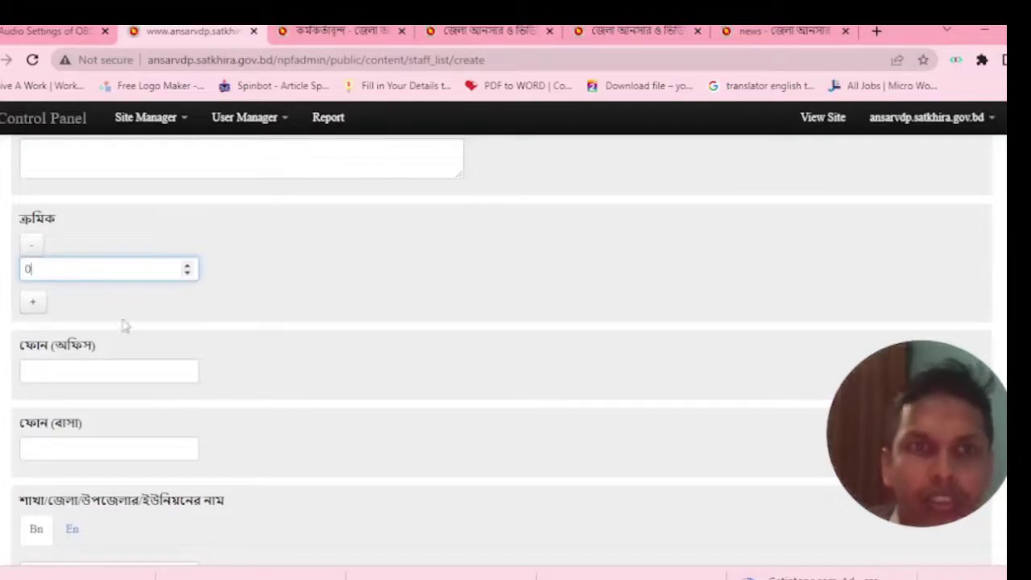
Leave the office phone, home phone and branch-name fields empty and switch to the public officers tab.
{"action": "left_click", "coordinate": [113, 371]}
{"action": "left_click", "coordinate": [60, 451]}
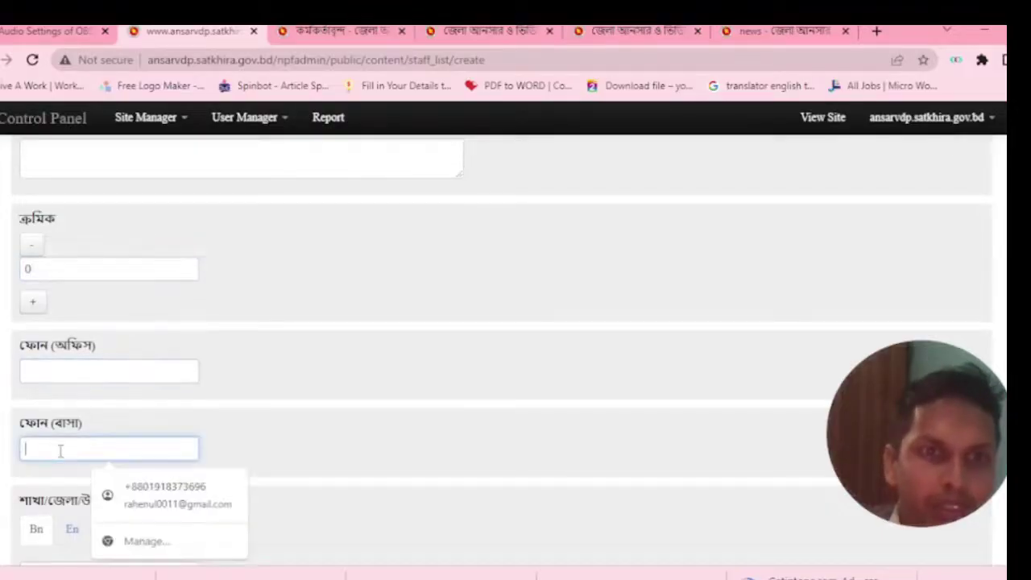
{"action": "scroll", "coordinate": [59, 450], "scroll_direction": "down", "scroll_amount": 2}
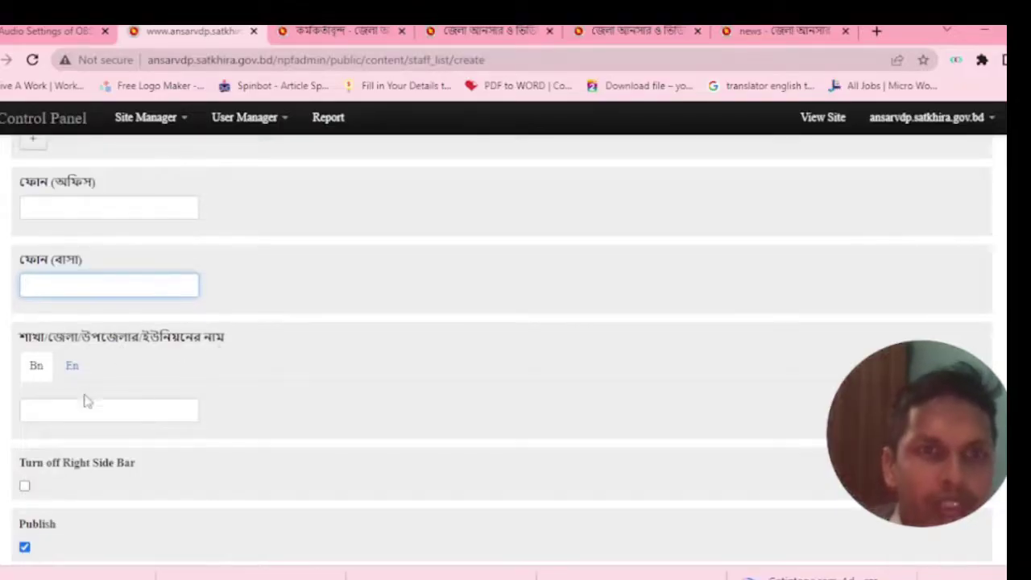
{"action": "left_click", "coordinate": [71, 417]}
{"action": "scroll", "coordinate": [81, 426], "scroll_direction": "down", "scroll_amount": 1}
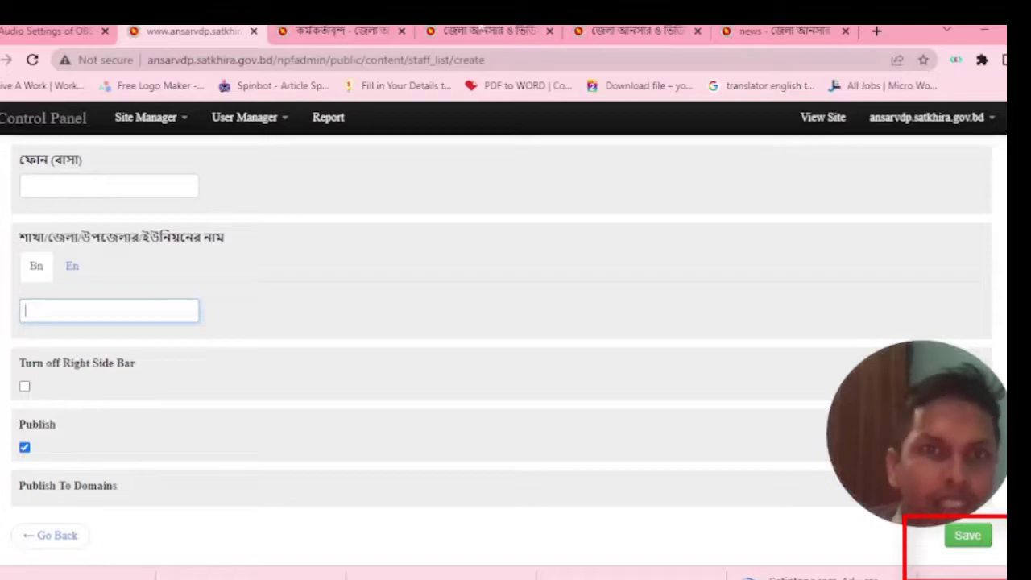
{"action": "left_click", "coordinate": [378, 31]}
Browse back and forward to the public staff list, then return to the admin staff form.
{"action": "scroll", "coordinate": [74, 201], "scroll_direction": "down", "scroll_amount": 2}
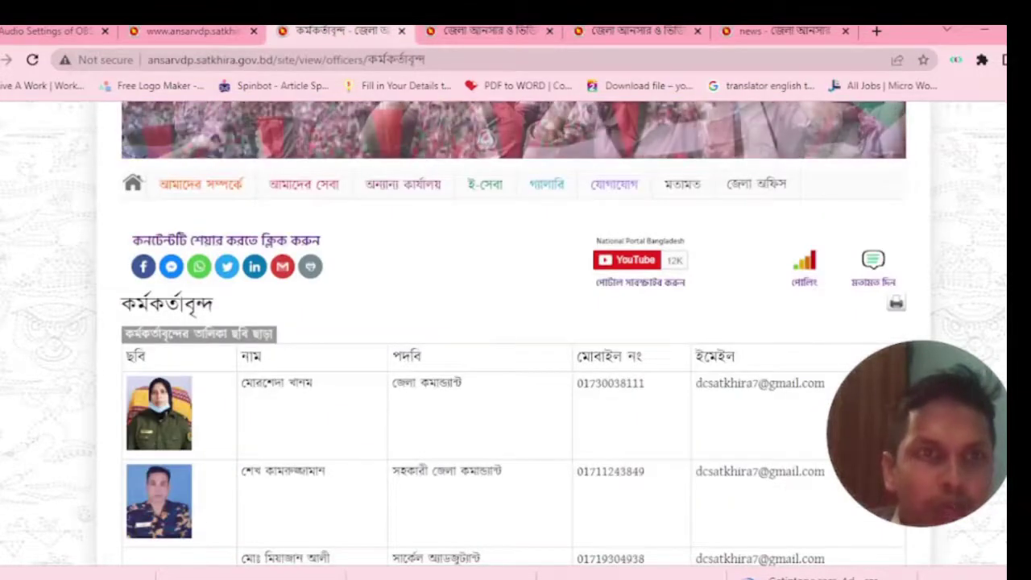
{"action": "key", "text": "alt+Left"}
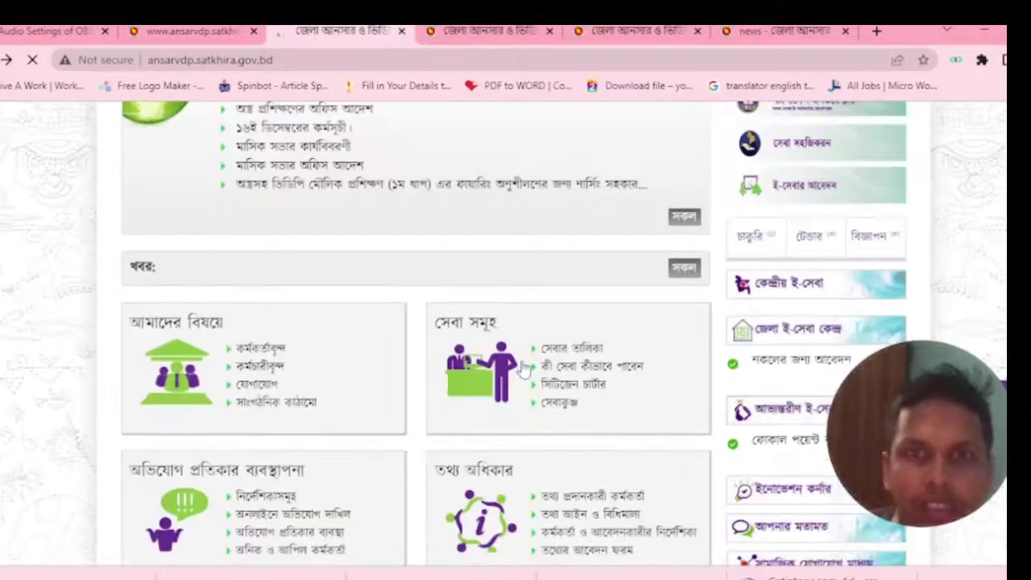
{"action": "key", "text": "alt+Right"}
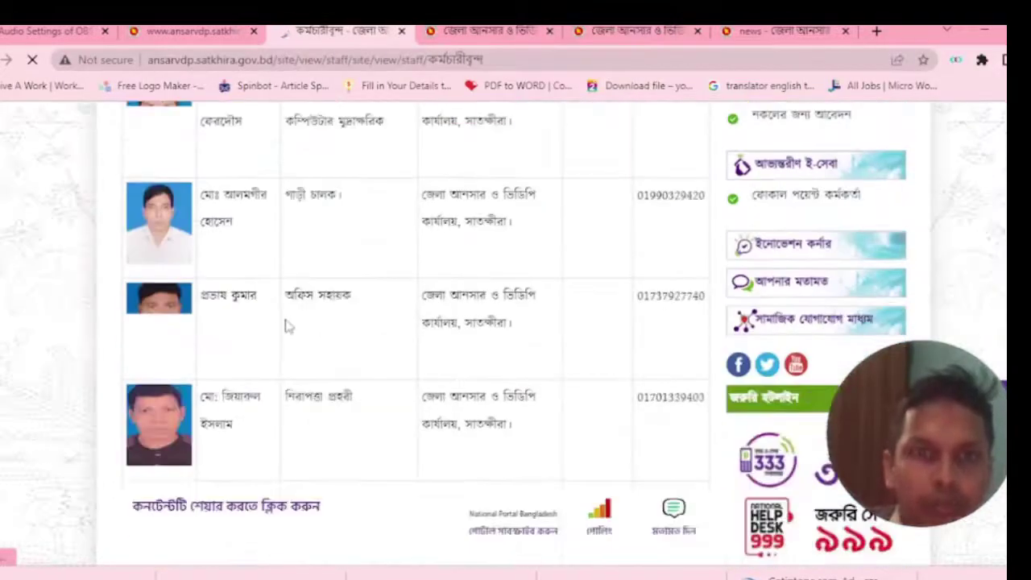
{"action": "scroll", "coordinate": [283, 322], "scroll_direction": "up", "scroll_amount": 8}
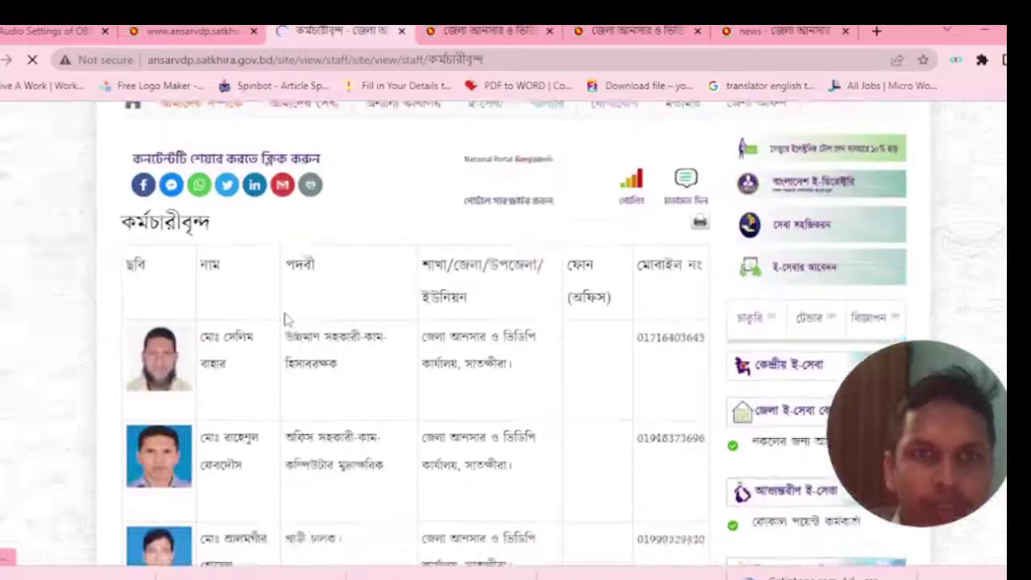
{"action": "left_click", "coordinate": [234, 32]}
{"action": "left_click", "coordinate": [134, 119]}
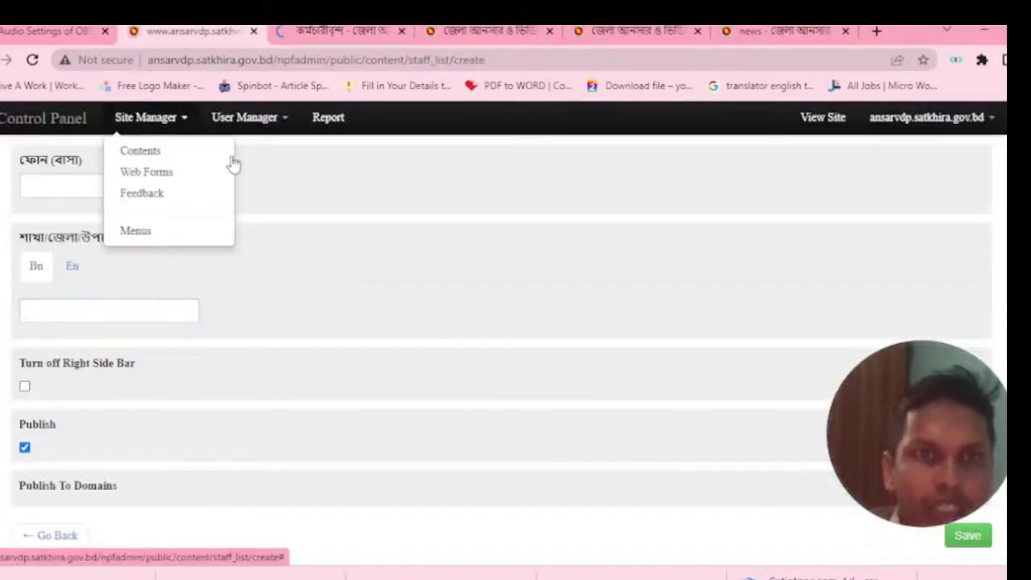
Open the খবর content list from Site Manager > Contents and start an Add খবর form.
{"action": "left_click", "coordinate": [152, 154]}
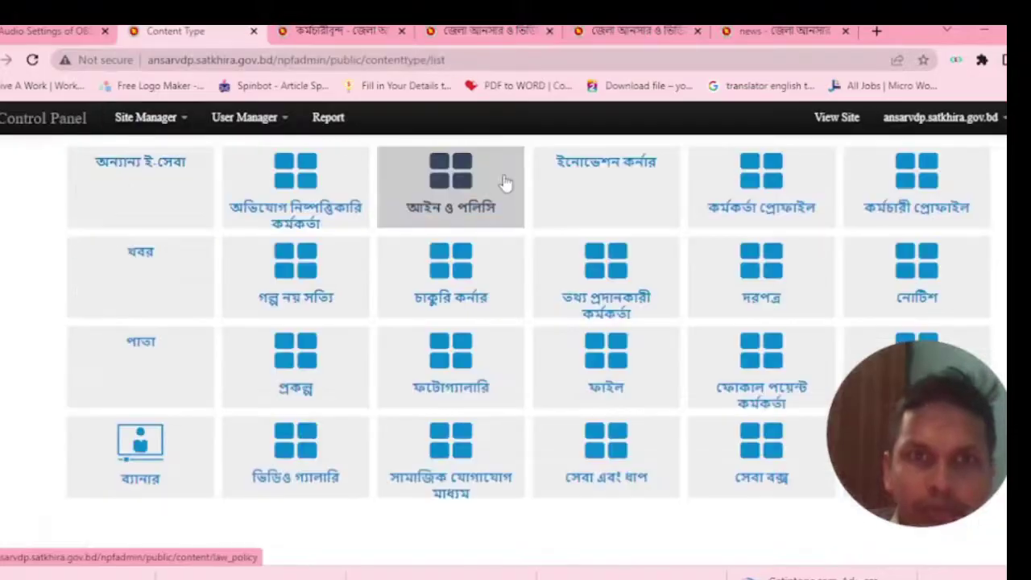
{"action": "left_click", "coordinate": [174, 270]}
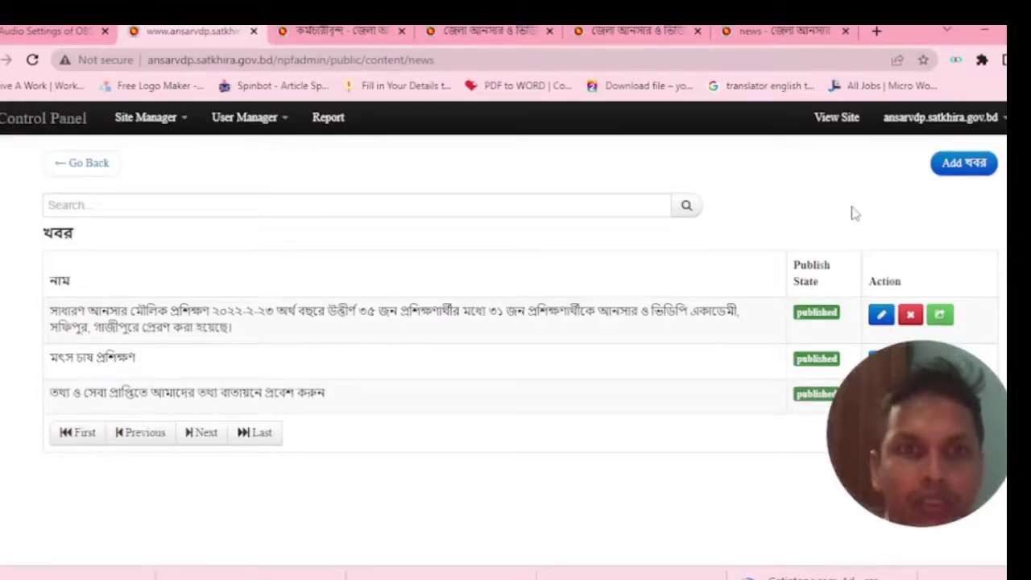
{"action": "left_click", "coordinate": [151, 120]}
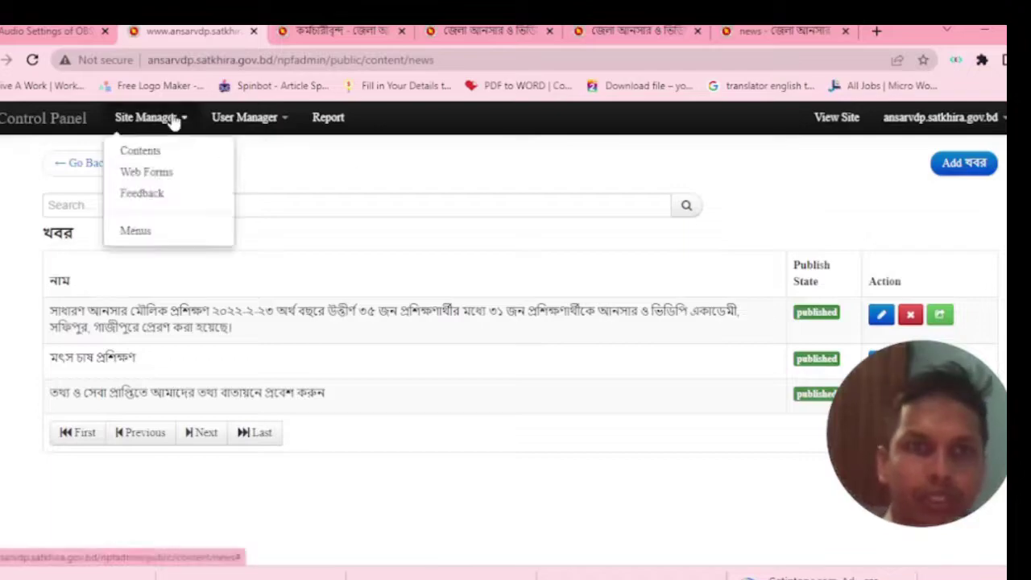
{"action": "left_click", "coordinate": [143, 127]}
{"action": "left_click", "coordinate": [143, 127]}
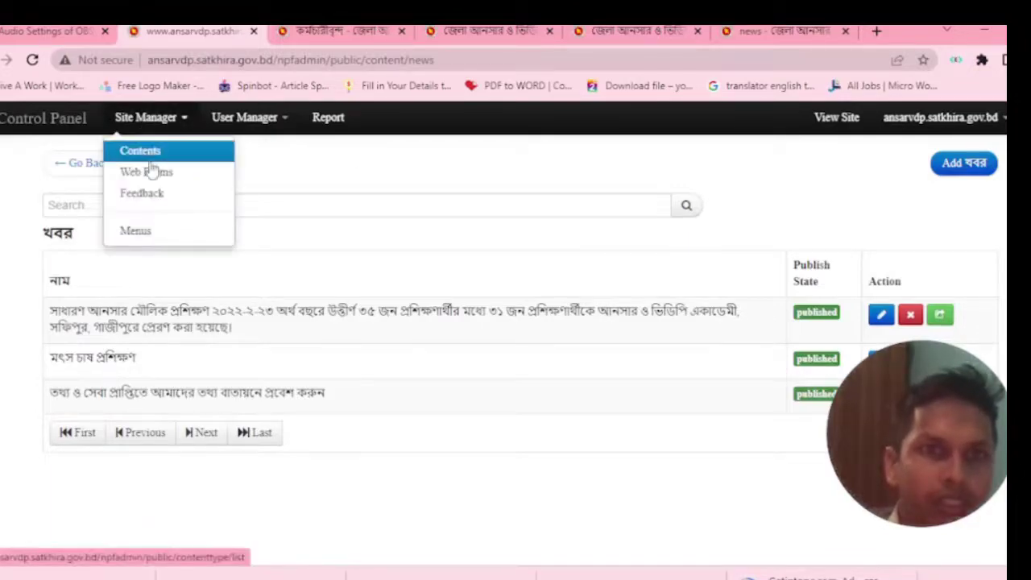
{"action": "left_click", "coordinate": [149, 161]}
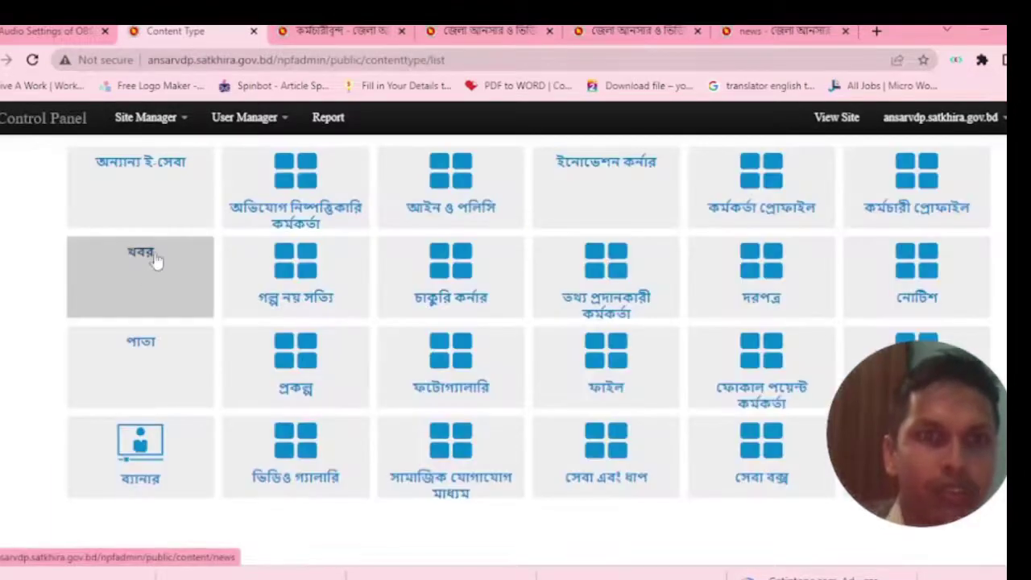
{"action": "left_click", "coordinate": [134, 288]}
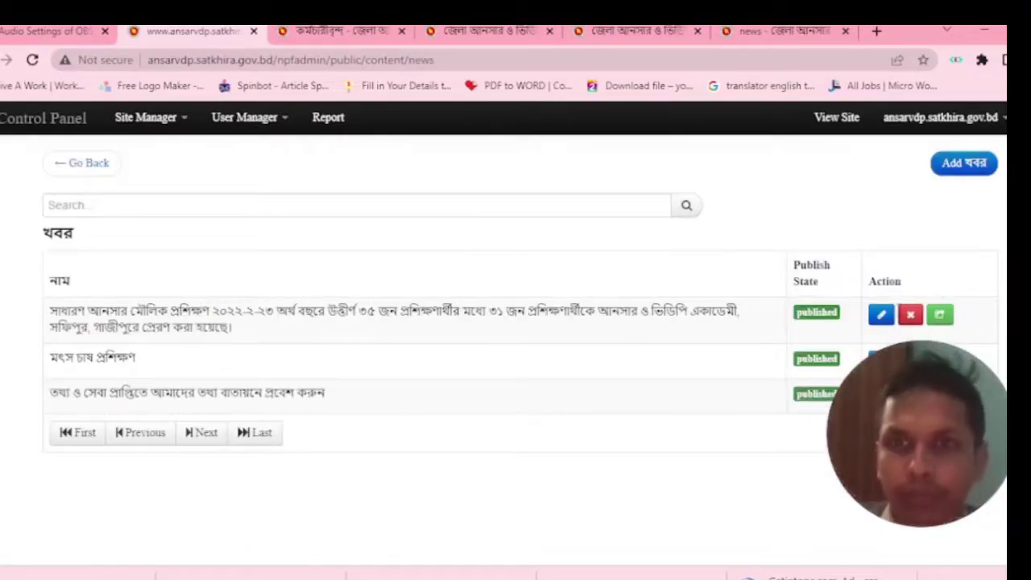
{"action": "left_click", "coordinate": [965, 167]}
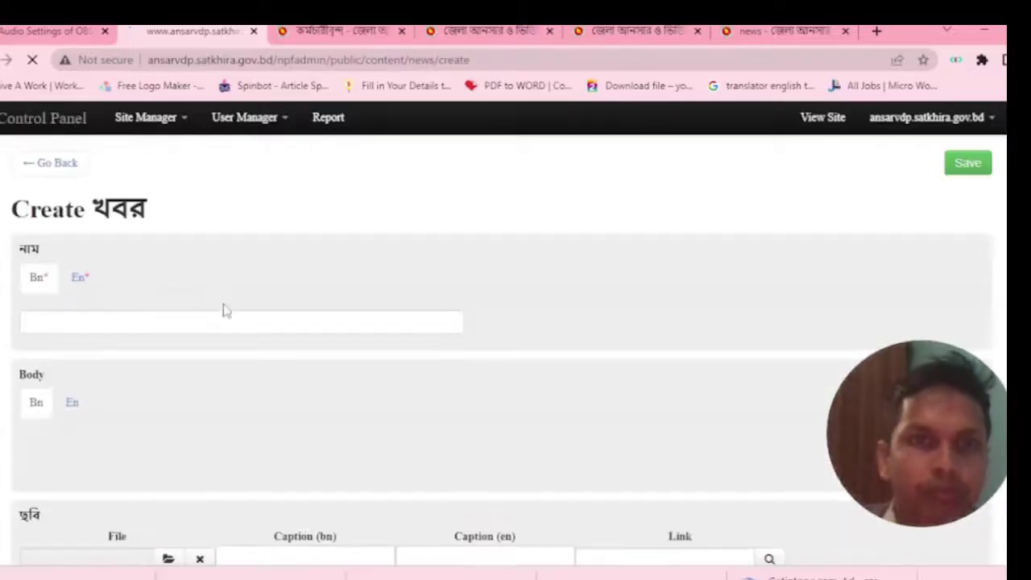
Type the Bangla title অস্ত্র প্রশিক্ষণ... into the Bn name field, removing stray letters.
{"action": "left_click", "coordinate": [67, 321]}
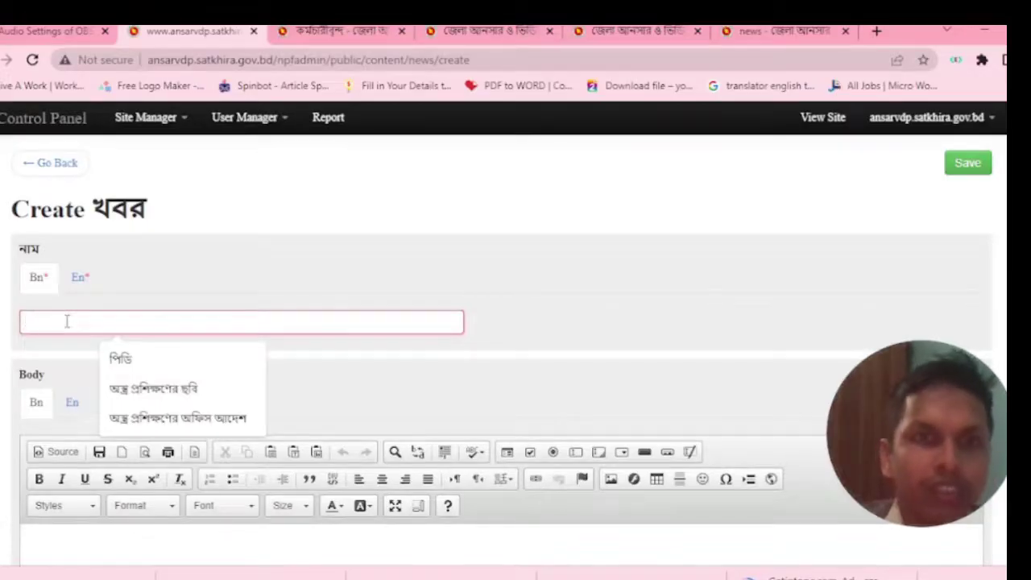
{"action": "type", "text": "F"}
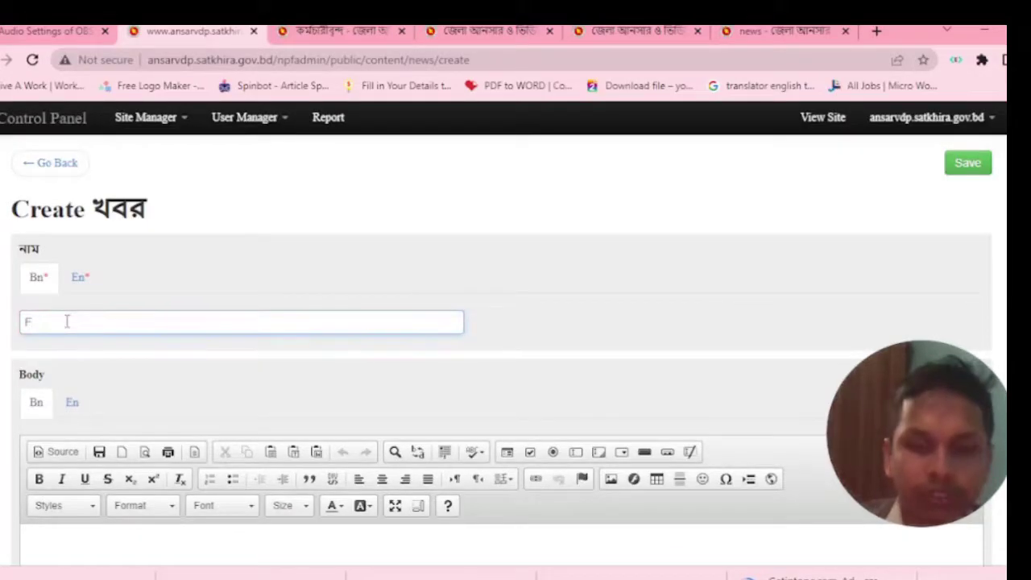
{"action": "key", "text": "BackSpace"}
{"action": "key", "text": "F11"}
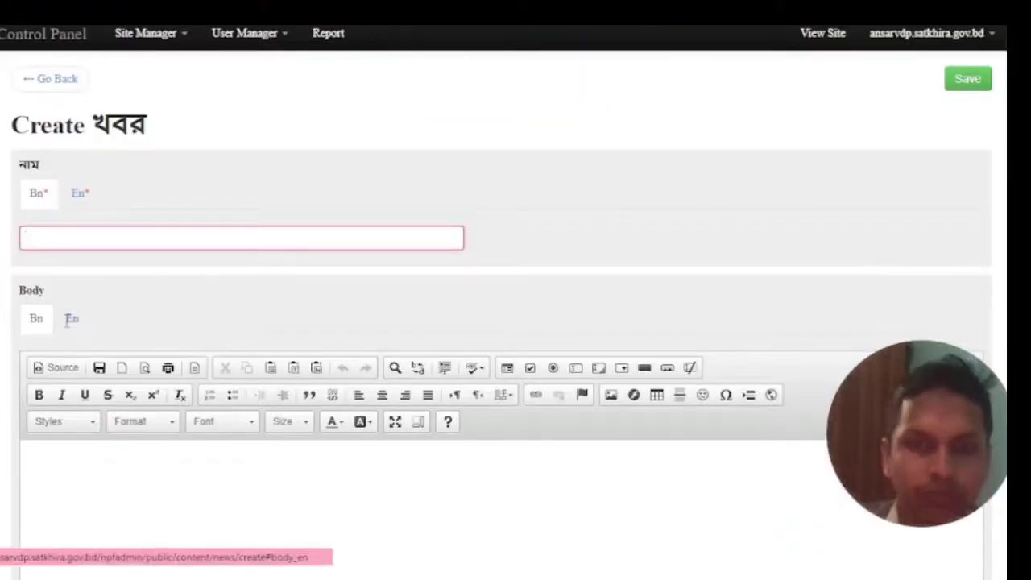
{"action": "key", "text": "F11"}
{"action": "type", "text": "F"}
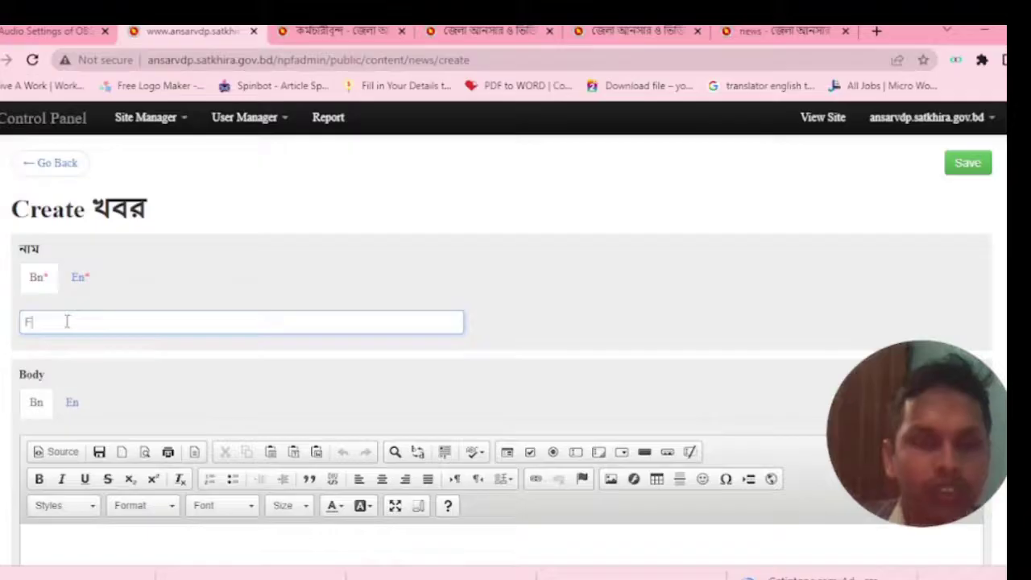
{"action": "key", "text": "BackSpace"}
{"action": "type", "text": "অস্ত্র"}
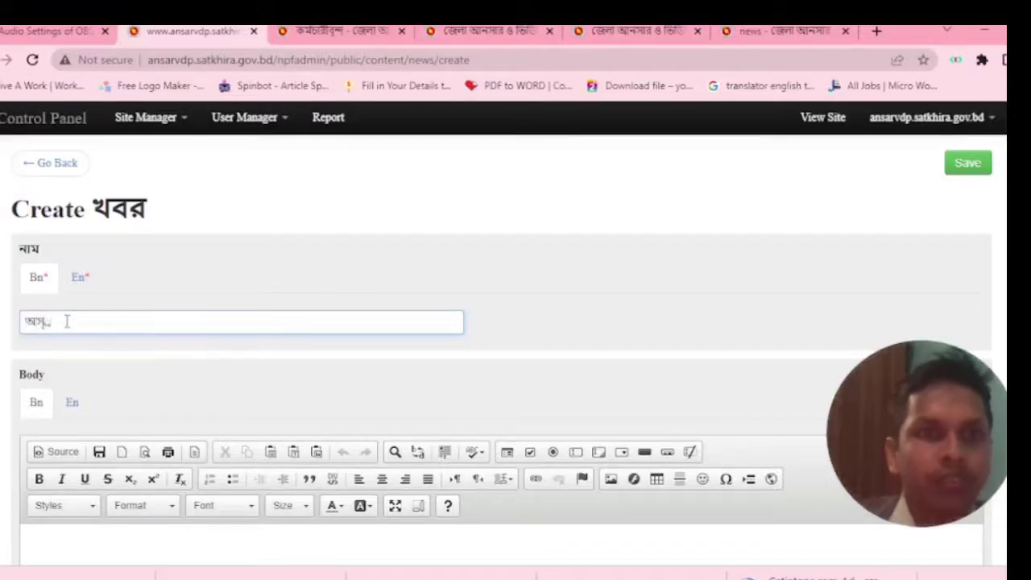
{"action": "key", "text": "BackSpace"}
{"action": "key", "text": "BackSpace"}
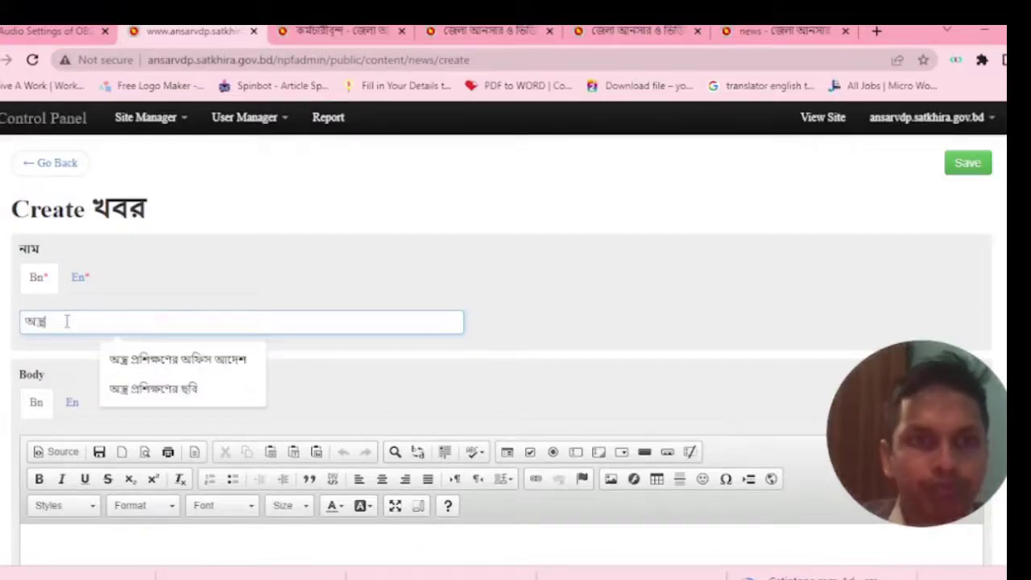
{"action": "type", "text": "্ত্র প্রশিক্ষ"}
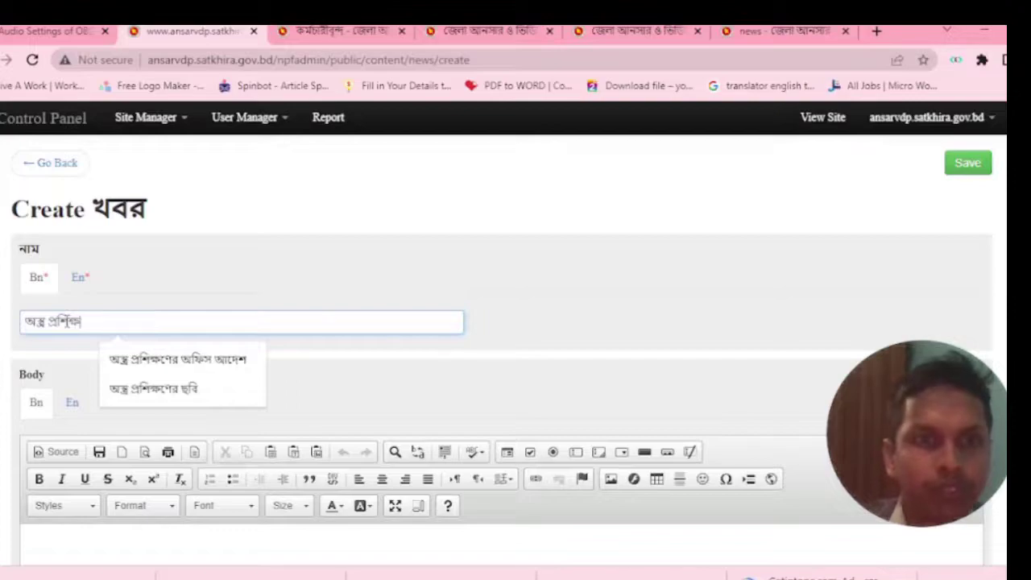
{"action": "type", "text": "ণ শুরু হতে যাচ্ছে।"}
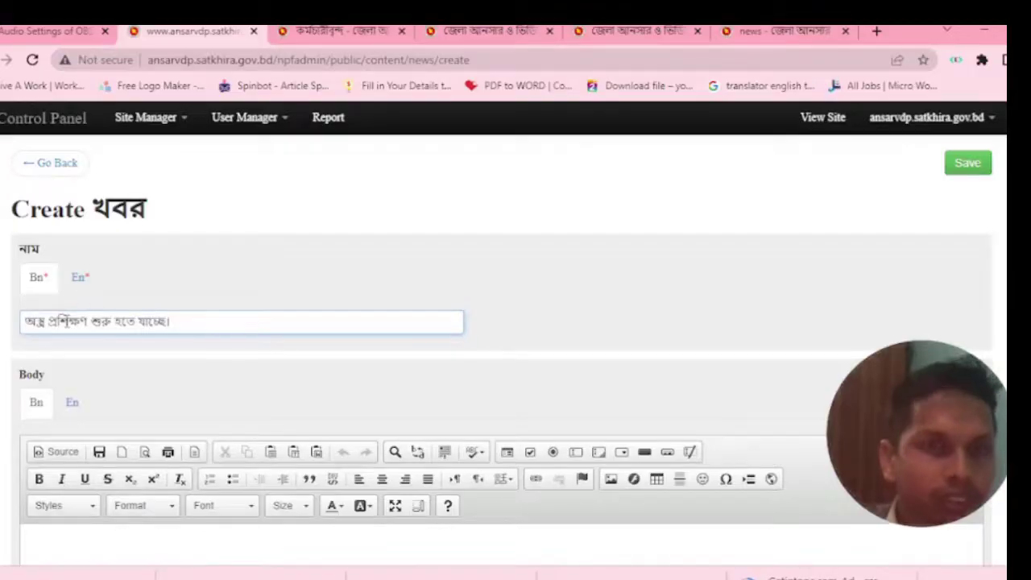
Check the En title field, then return to the Bn title.
{"action": "left_click", "coordinate": [80, 278]}
{"action": "left_click", "coordinate": [68, 320]}
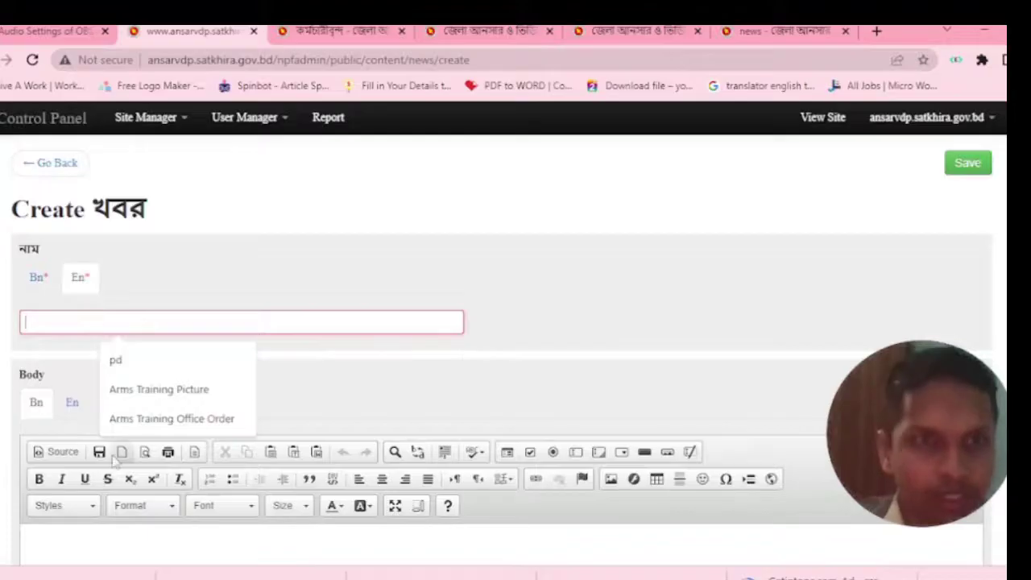
{"action": "left_click", "coordinate": [38, 277]}
{"action": "scroll", "coordinate": [88, 429], "scroll_direction": "down", "scroll_amount": 2}
{"action": "left_click", "coordinate": [71, 371]}
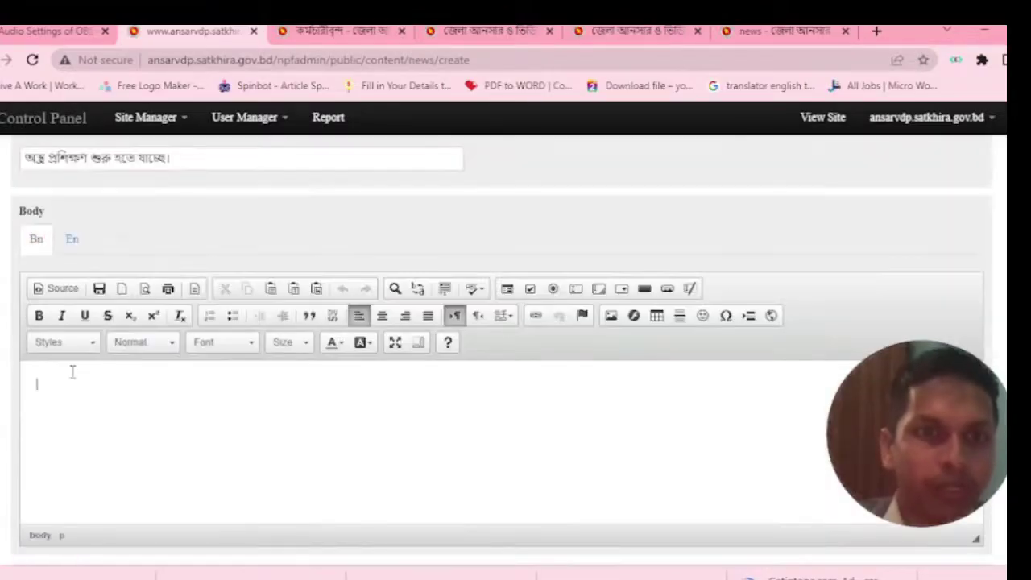
{"action": "scroll", "coordinate": [71, 371], "scroll_direction": "down", "scroll_amount": 1}
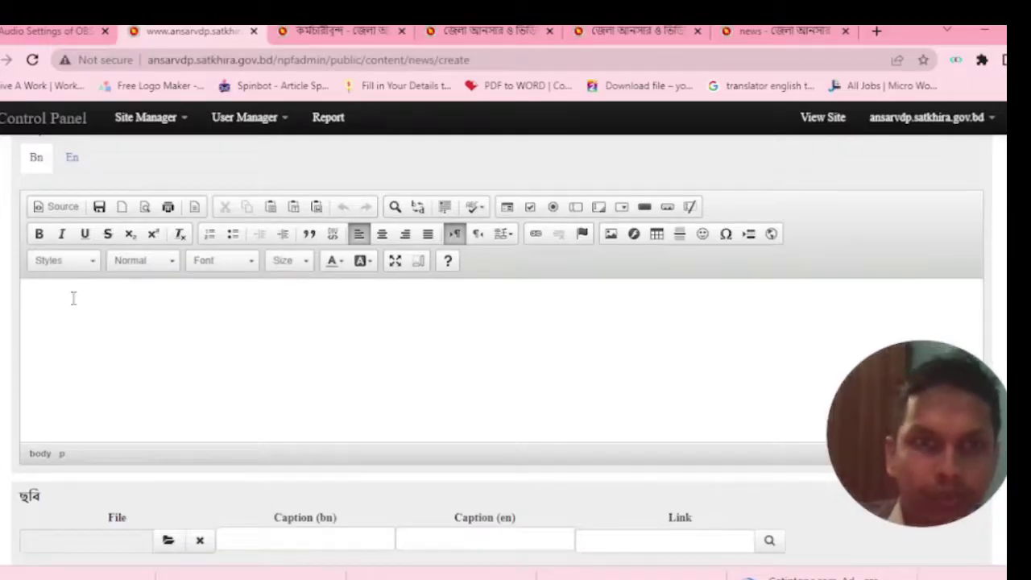
{"action": "scroll", "coordinate": [72, 298], "scroll_direction": "down", "scroll_amount": 3}
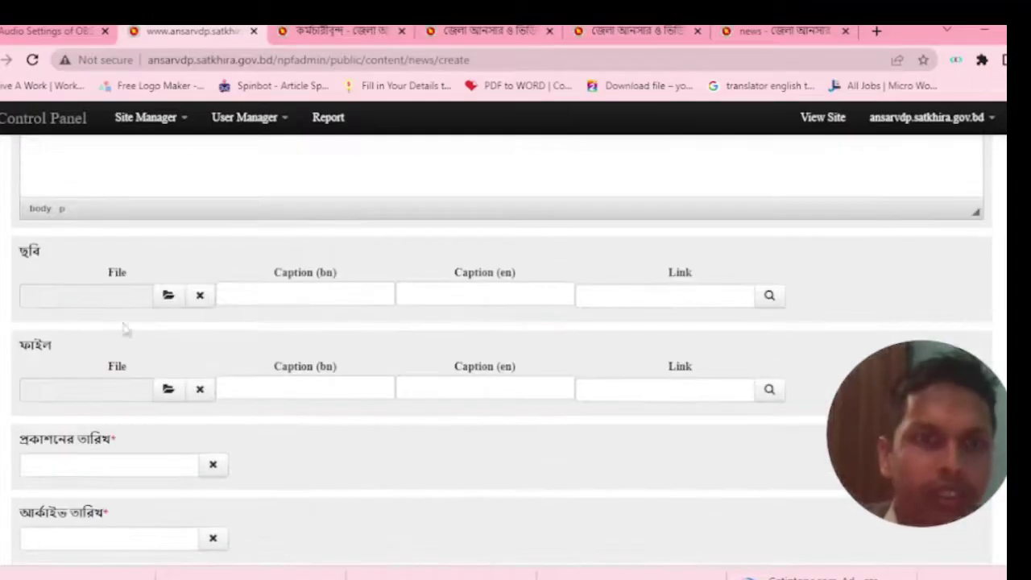
{"action": "left_click", "coordinate": [166, 298]}
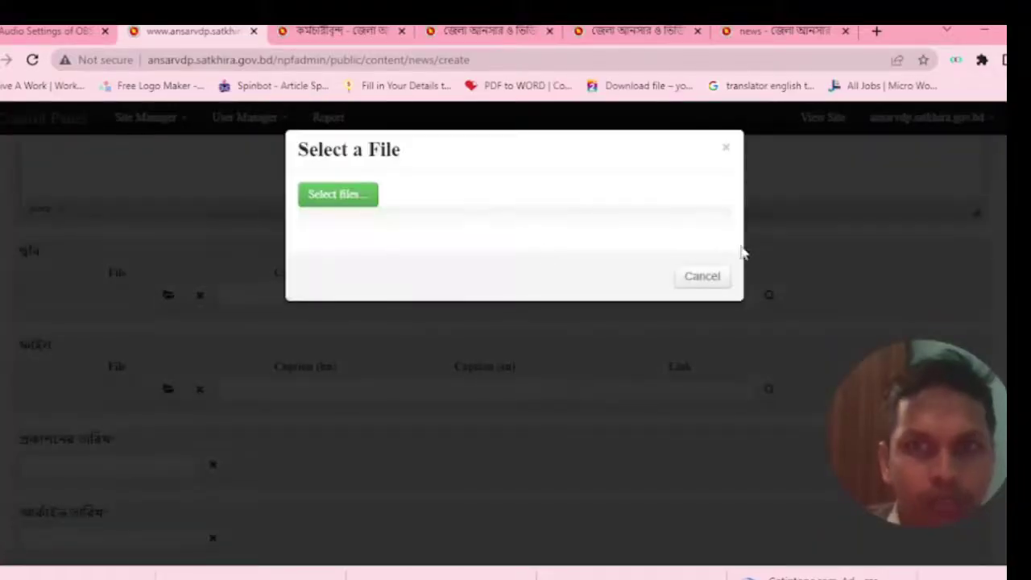
{"action": "left_click", "coordinate": [702, 277]}
{"action": "scroll", "coordinate": [550, 299], "scroll_direction": "down", "scroll_amount": 3}
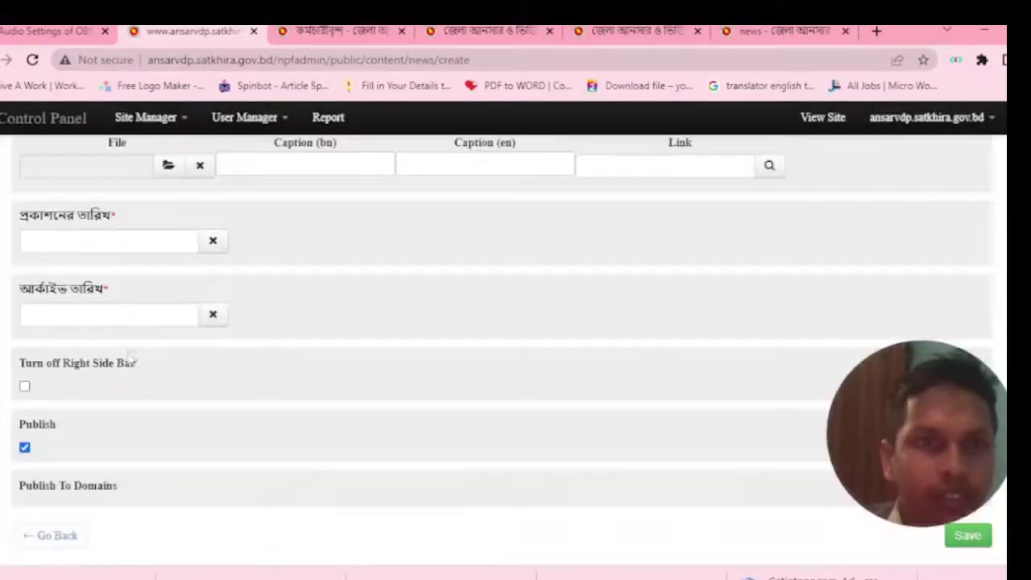
{"action": "left_click", "coordinate": [55, 242]}
{"action": "left_click", "coordinate": [484, 334]}
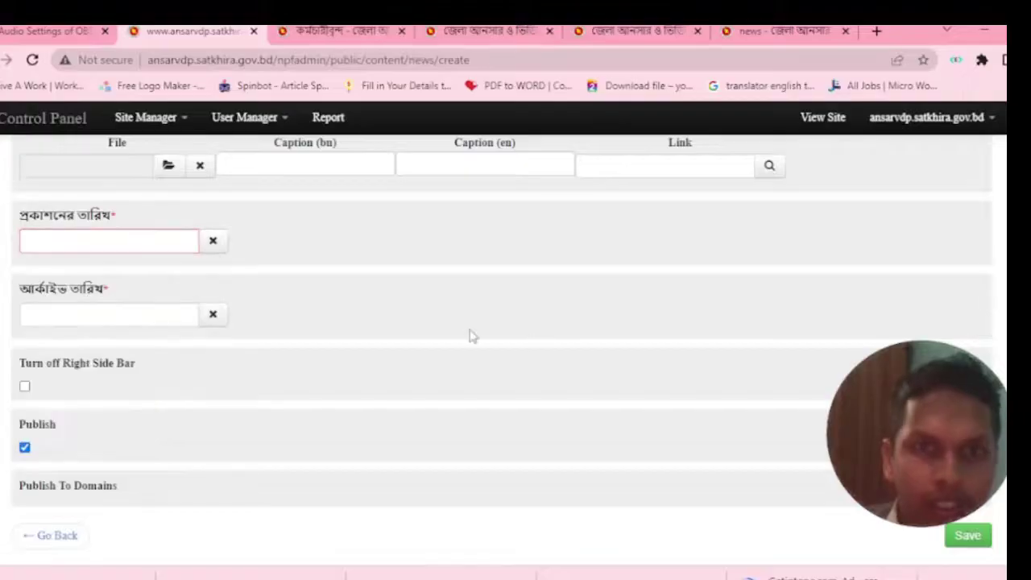
{"action": "left_click", "coordinate": [82, 315]}
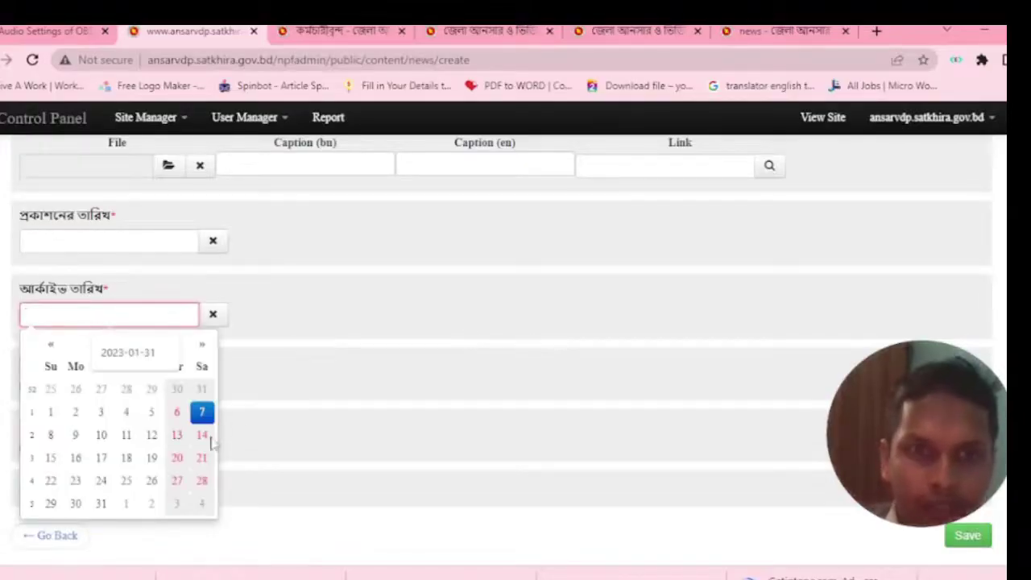
{"action": "left_click", "coordinate": [428, 337]}
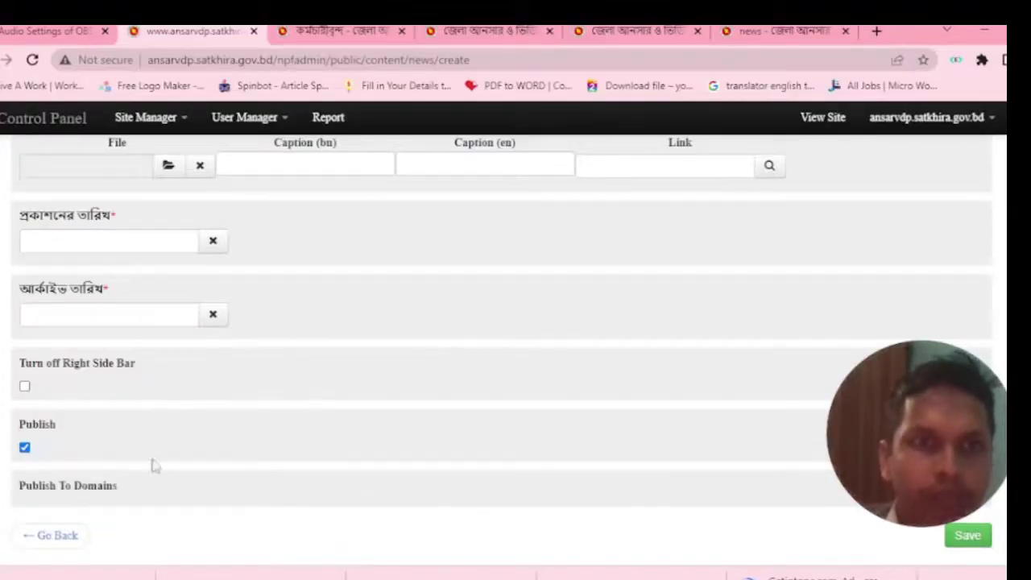
From the staff page go to the Ansar-VDP home page and open all খবর from the news bar.
{"action": "left_click", "coordinate": [314, 29]}
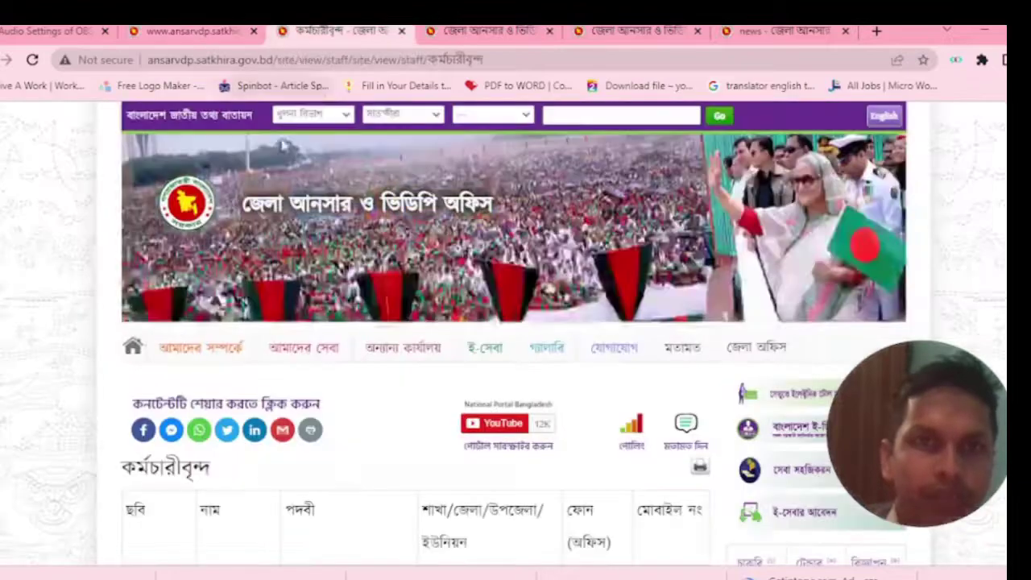
{"action": "scroll", "coordinate": [139, 379], "scroll_direction": "down", "scroll_amount": 3}
{"action": "scroll", "coordinate": [138, 378], "scroll_direction": "up", "scroll_amount": 3}
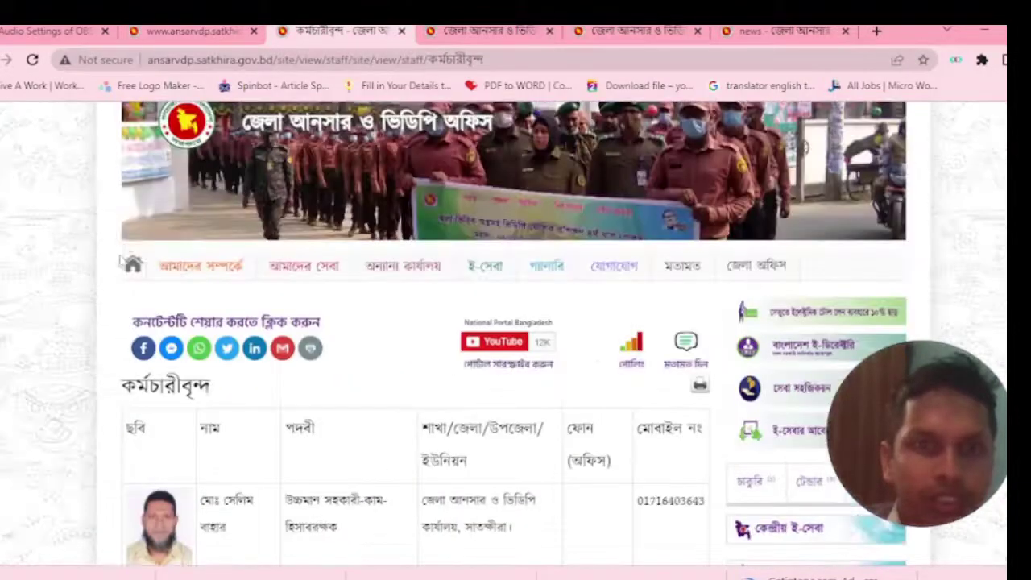
{"action": "left_click", "coordinate": [132, 265]}
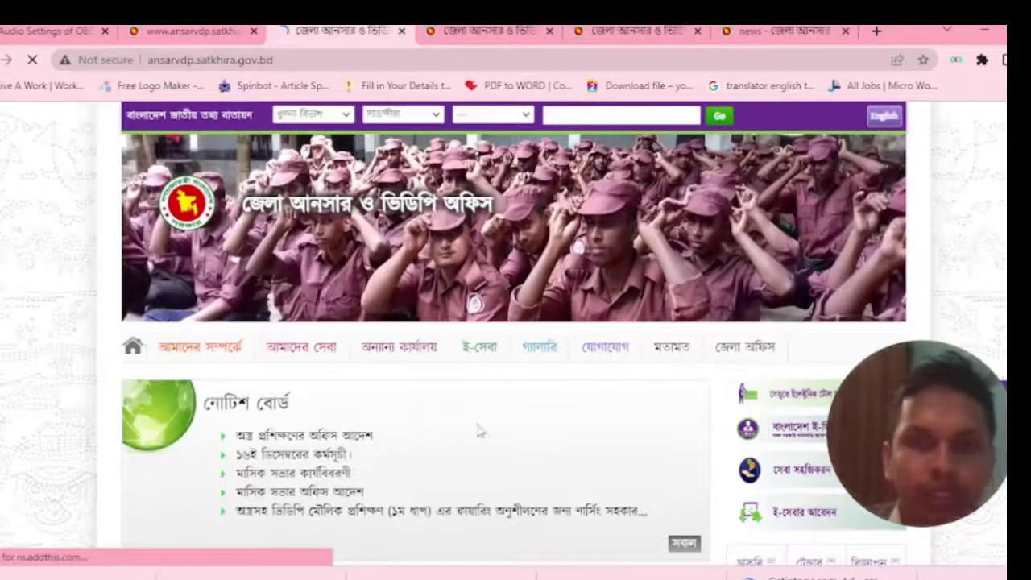
{"action": "scroll", "coordinate": [479, 427], "scroll_direction": "down", "scroll_amount": 2}
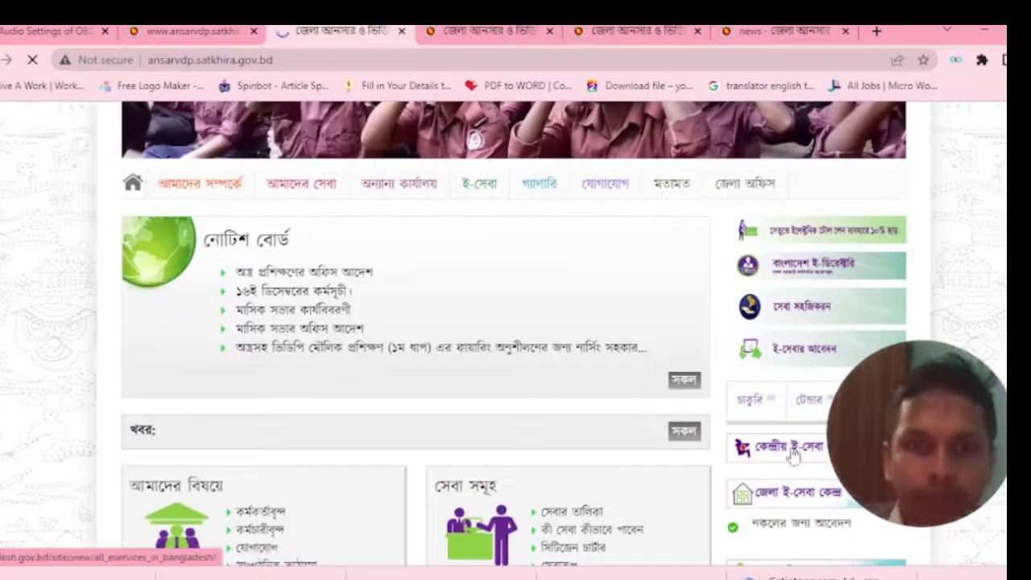
{"action": "left_click_drag", "start_coordinate": [115, 417], "coordinate": [628, 453]}
{"action": "left_click", "coordinate": [614, 446]}
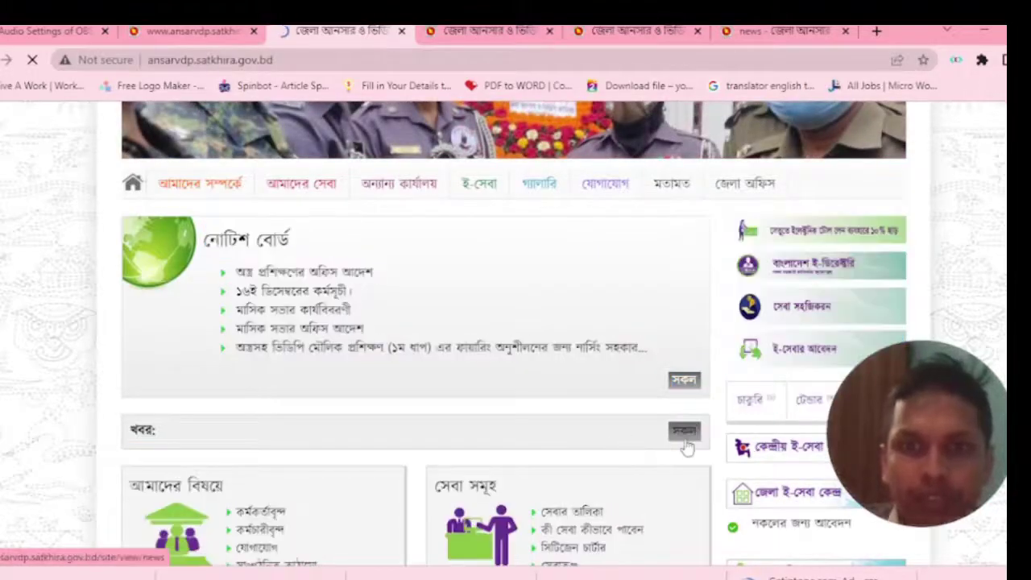